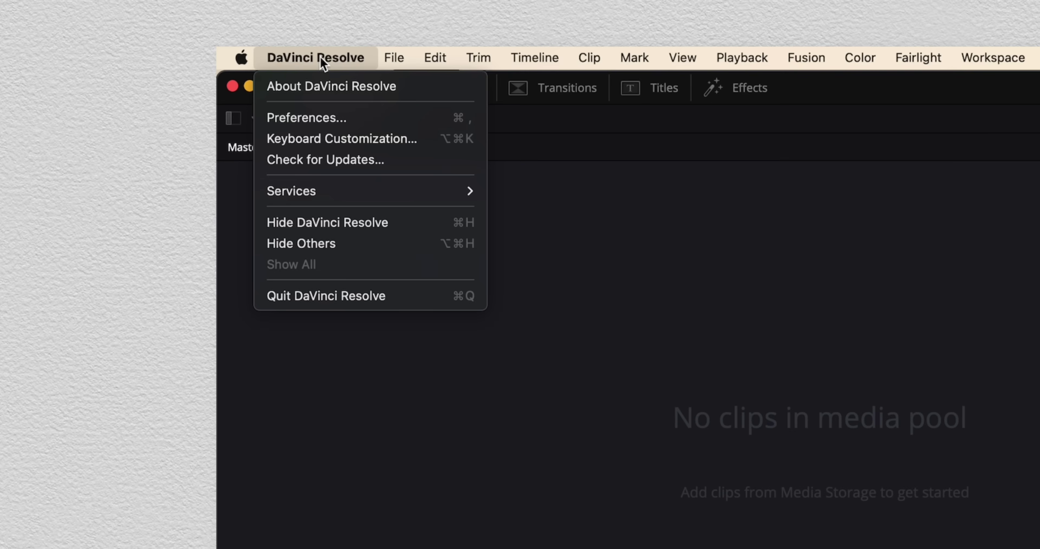
Step: Open the preferences and look through the I/O engine options in the Video and Audio I/O settings
left_click(320, 118)
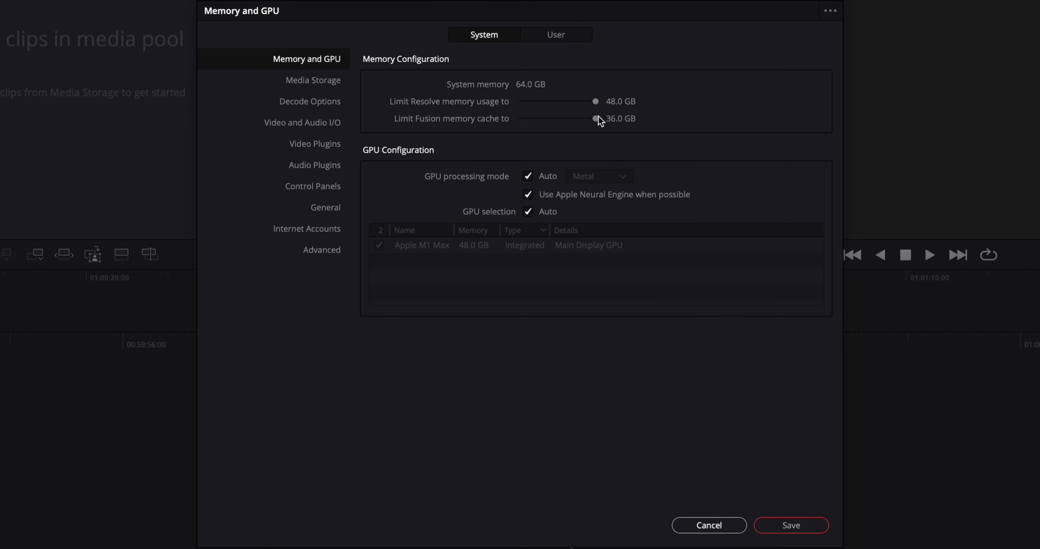
left_click(292, 118)
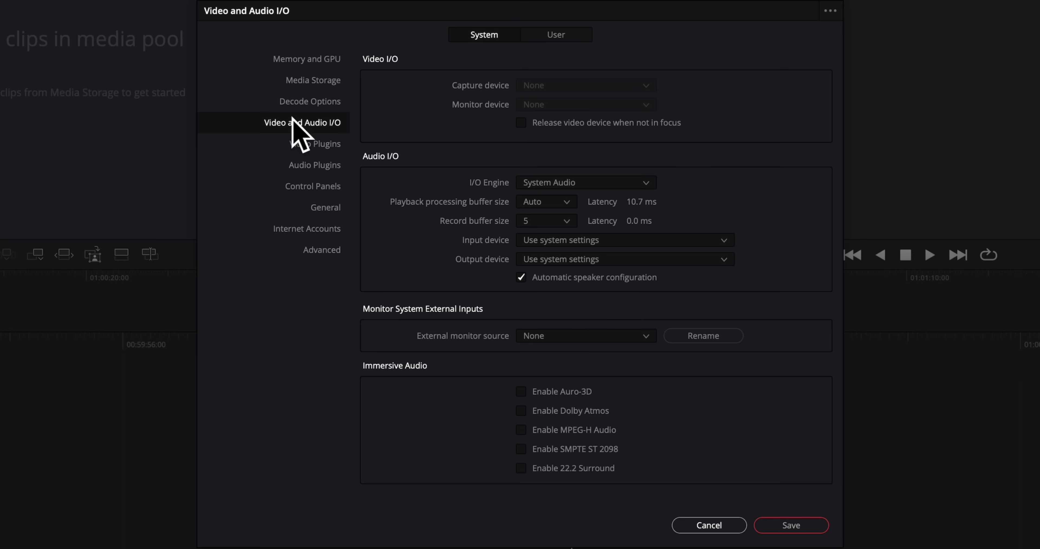
left_click(598, 187)
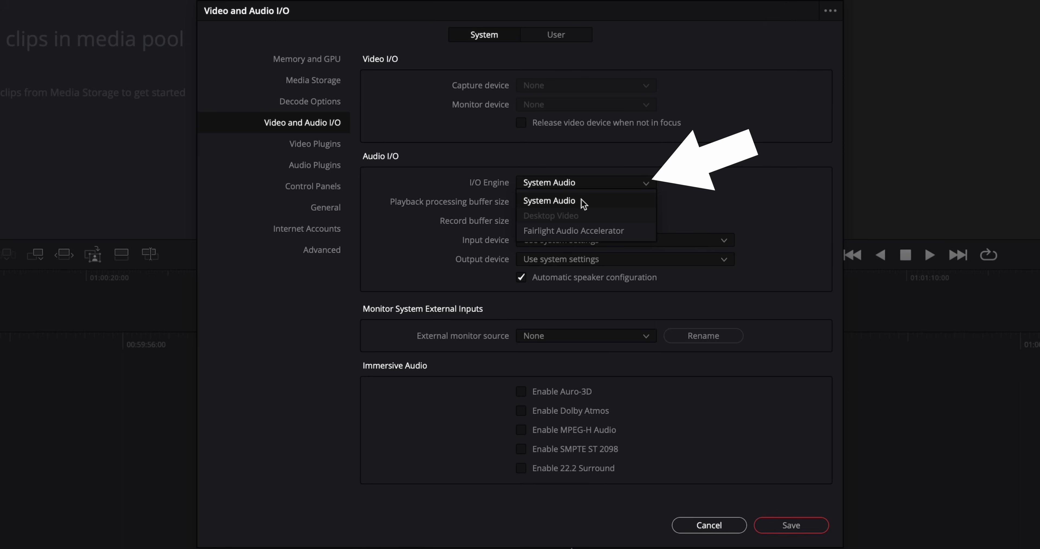
left_click(743, 177)
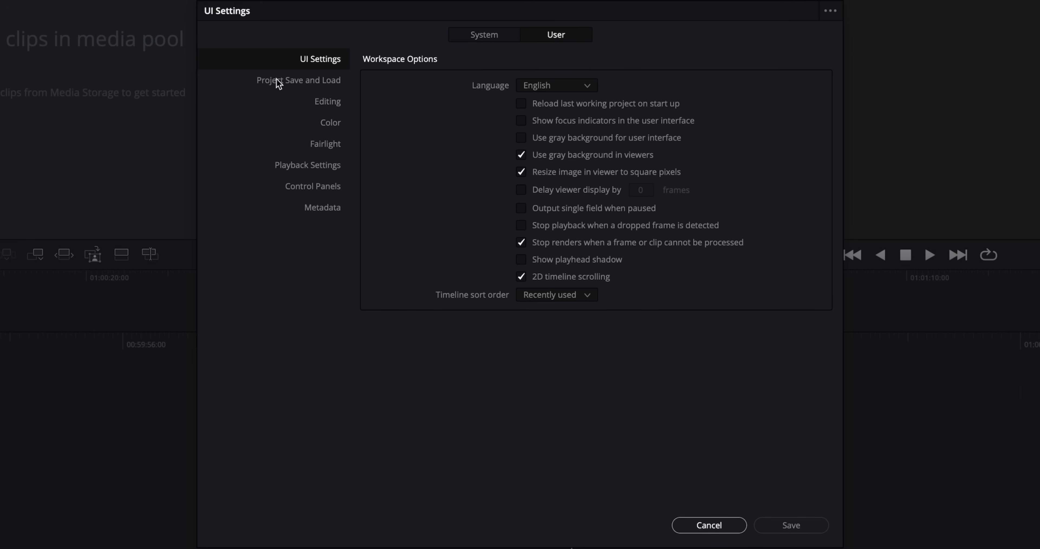
Step: Save the user preferences for Project Save and Load with live save, project backups and timeline backups enabled
left_click(302, 80)
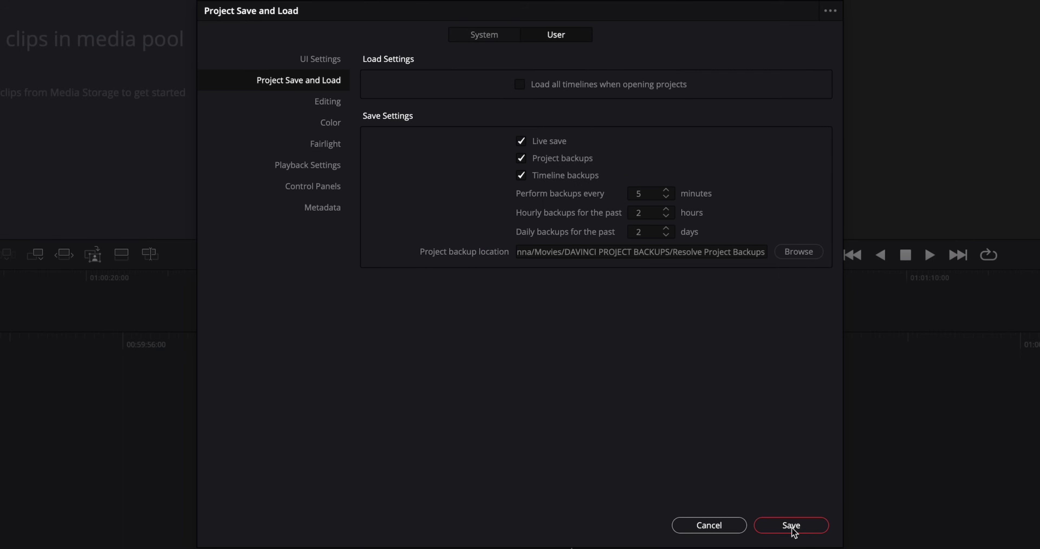
left_click(792, 526)
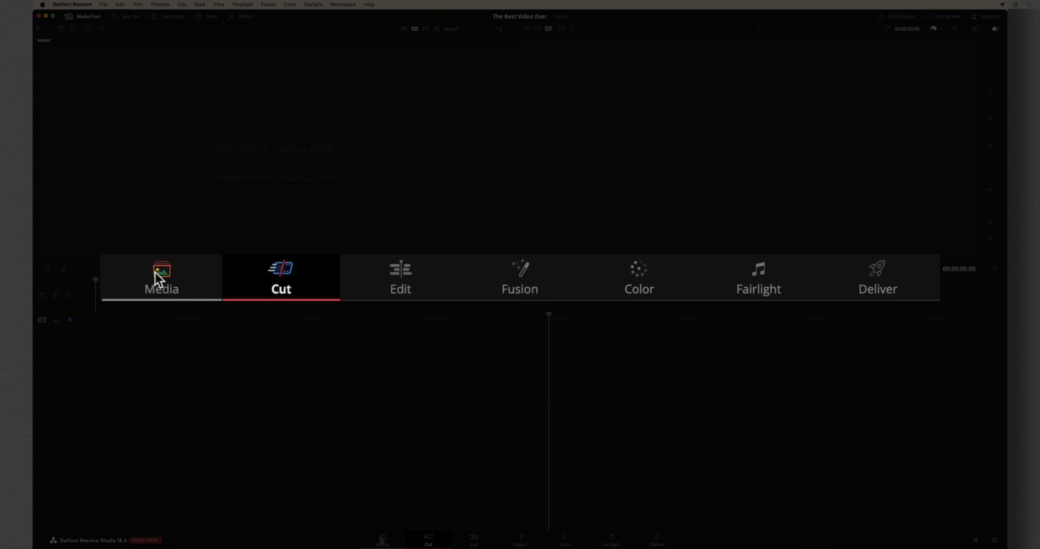
Step: Go to the Media page and browse the DUNNA DID IT 01 drive through YOUTUBE VIDEOS, ZVE1 and ZVE1_02_VIDEO to the FX3 folder
left_click(156, 276)
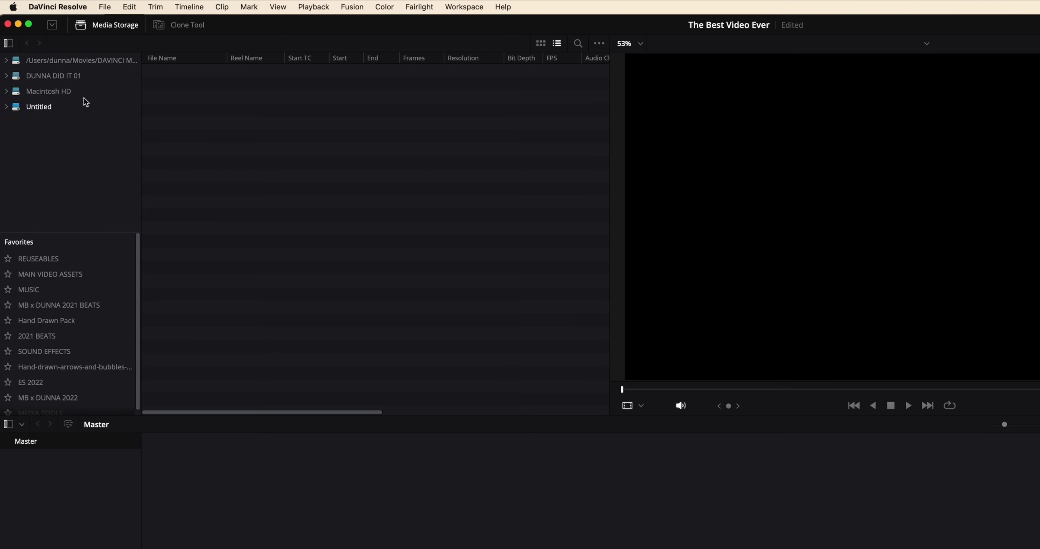
left_click(116, 27)
left_click(111, 28)
left_click(36, 74)
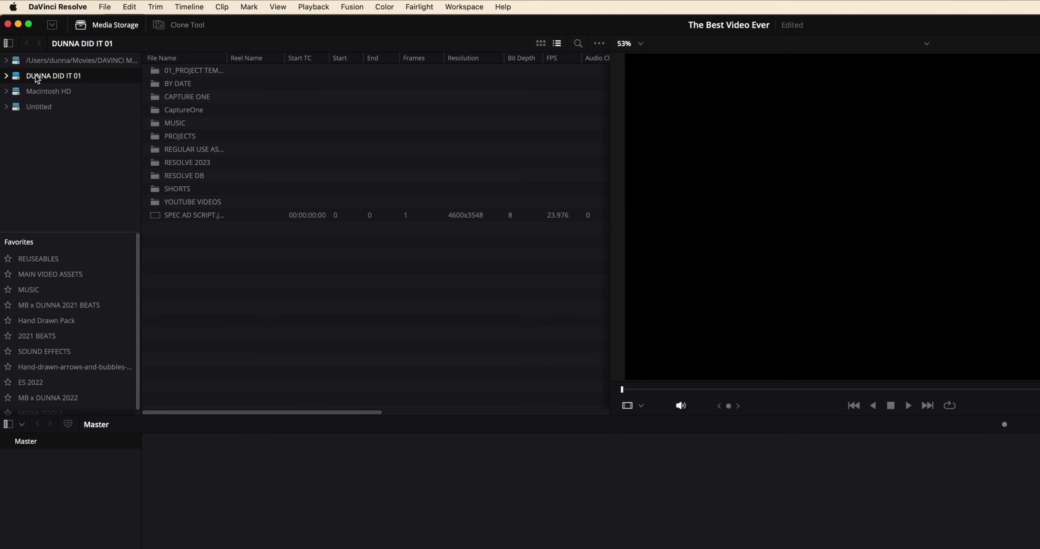
double_click(207, 204)
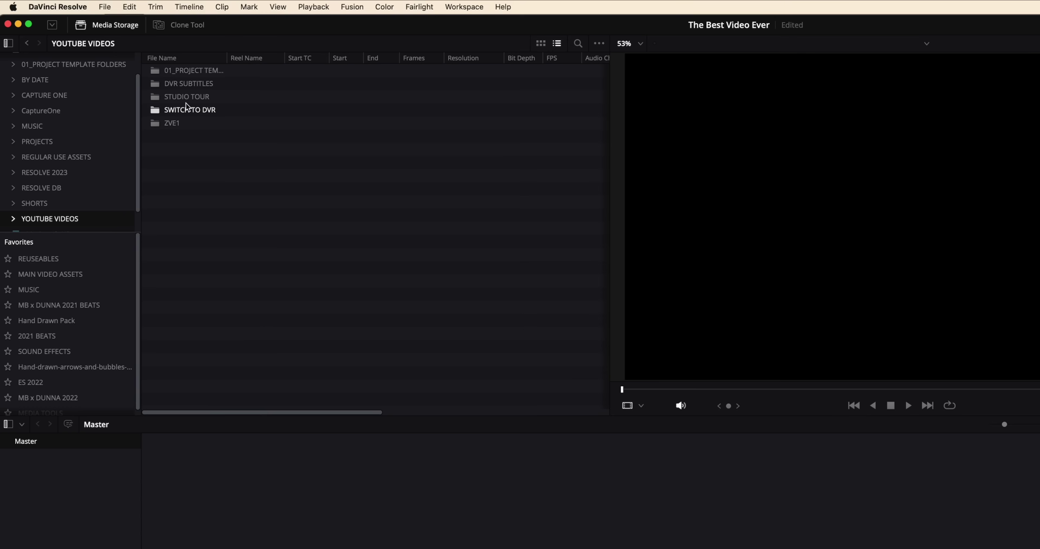
double_click(180, 122)
double_click(190, 85)
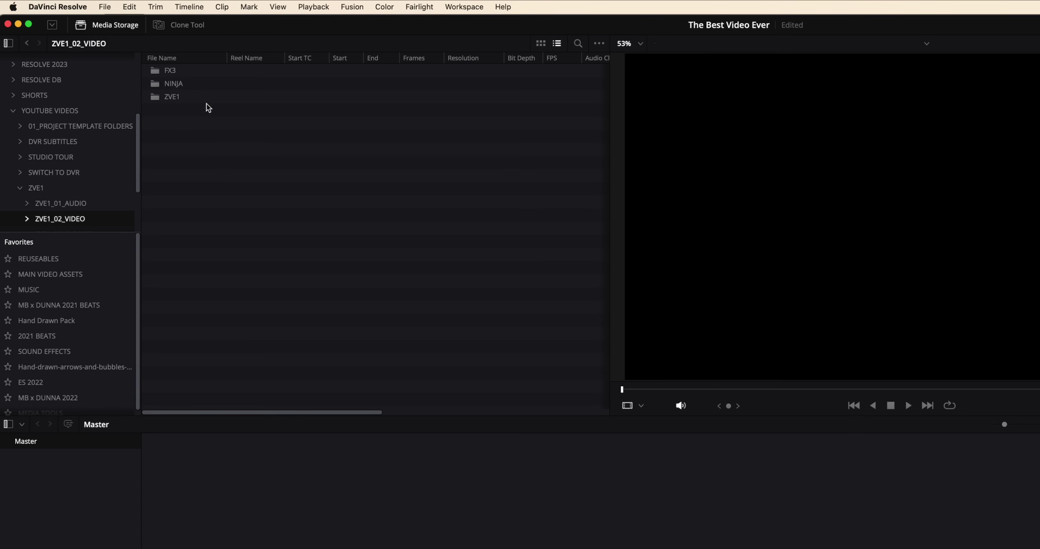
double_click(172, 70)
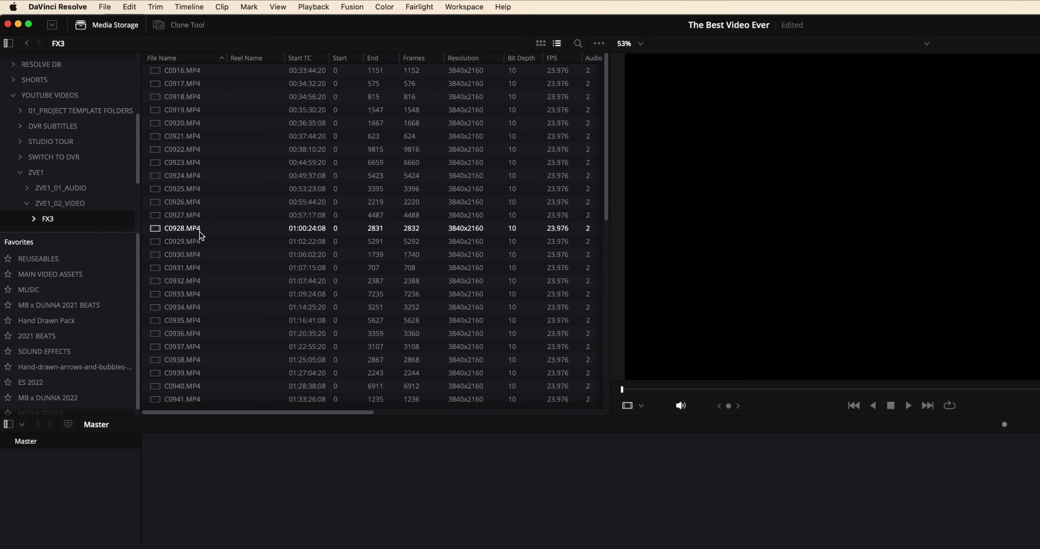
Step: Add C0928.MP4 to the media pool and move it into a new bin named FOOTAGE
left_click_drag(186, 230, 473, 548)
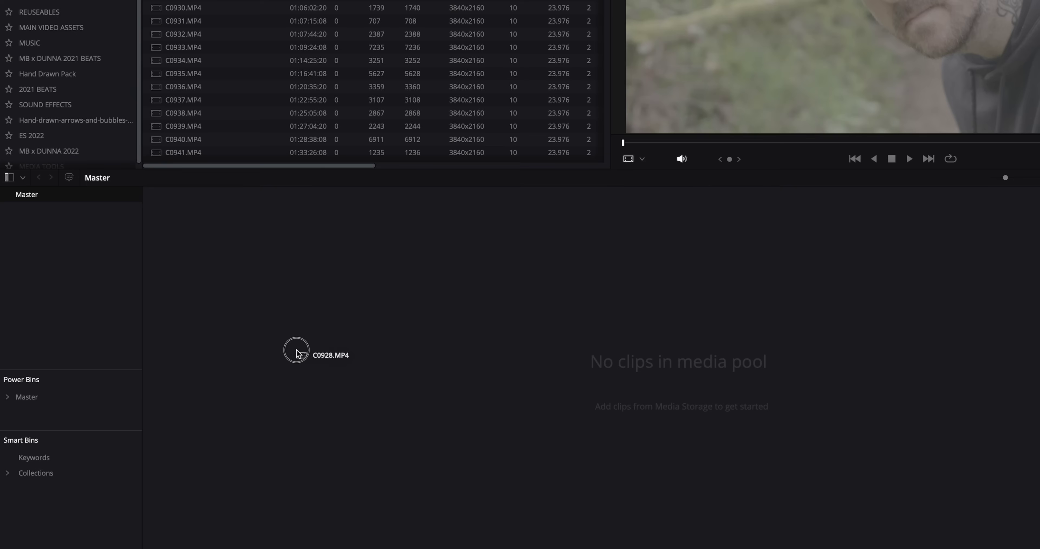
left_click_drag(474, 314, 437, 316)
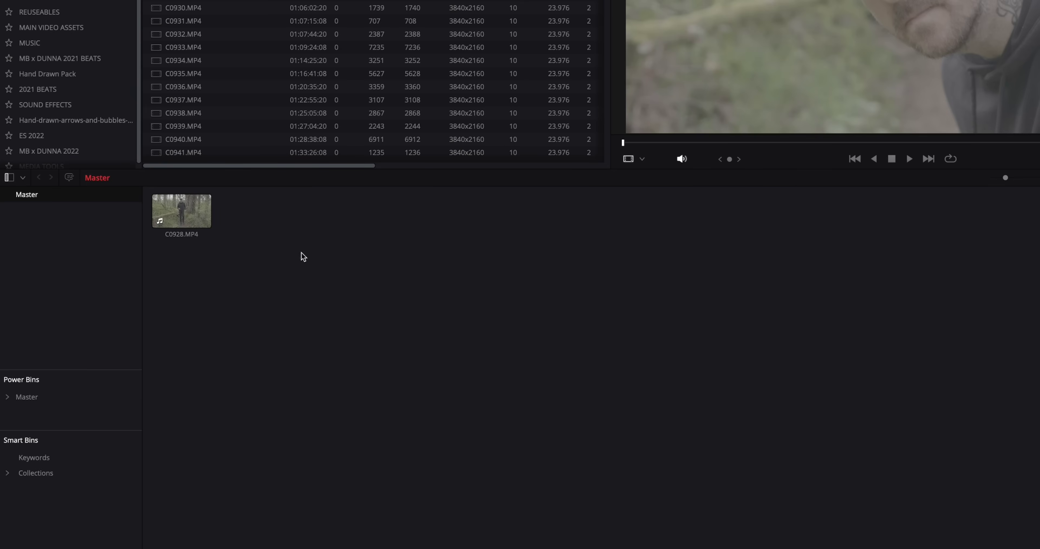
right_click(45, 236)
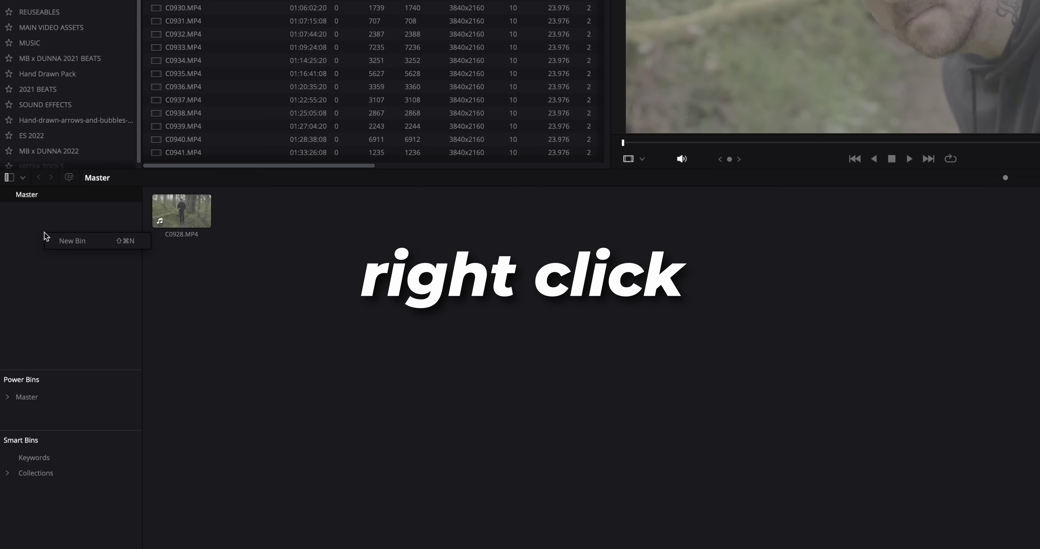
left_click(73, 242)
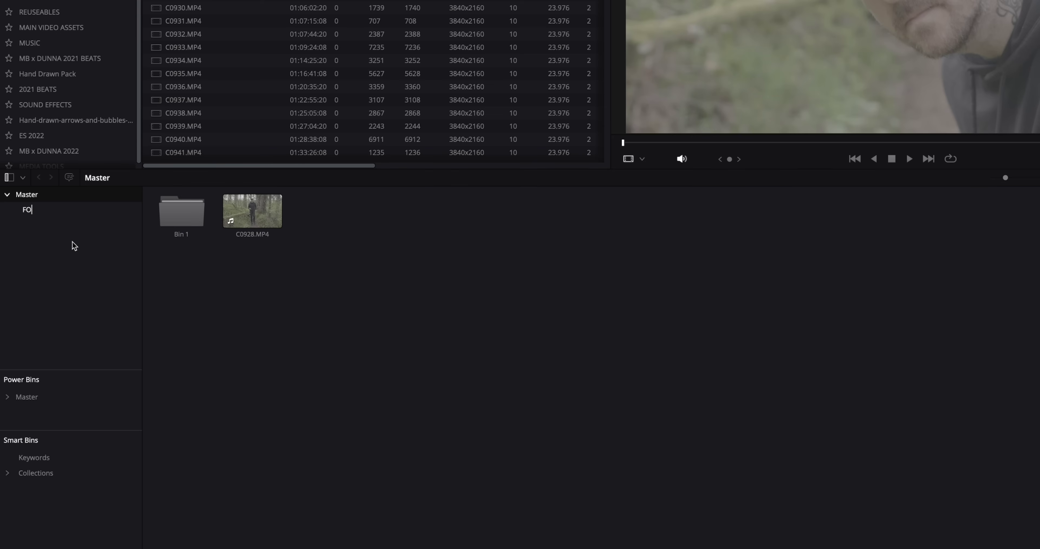
left_click_drag(252, 210, 182, 211)
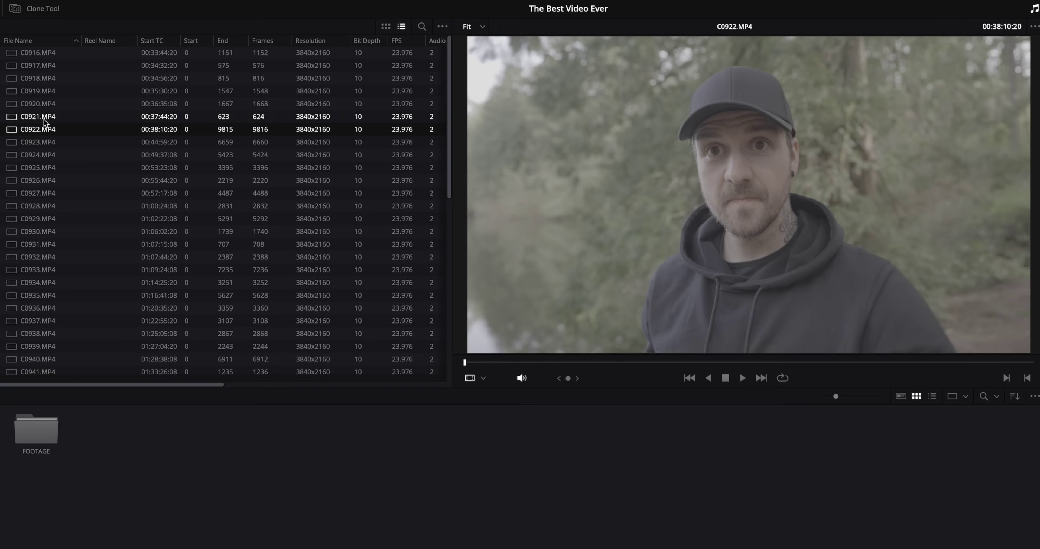
Step: Preview clip C0921.MP4 from media storage by scrubbing through it, and toggle the Inspector and Audio panels
left_click(44, 118)
left_click_drag(494, 364, 735, 363)
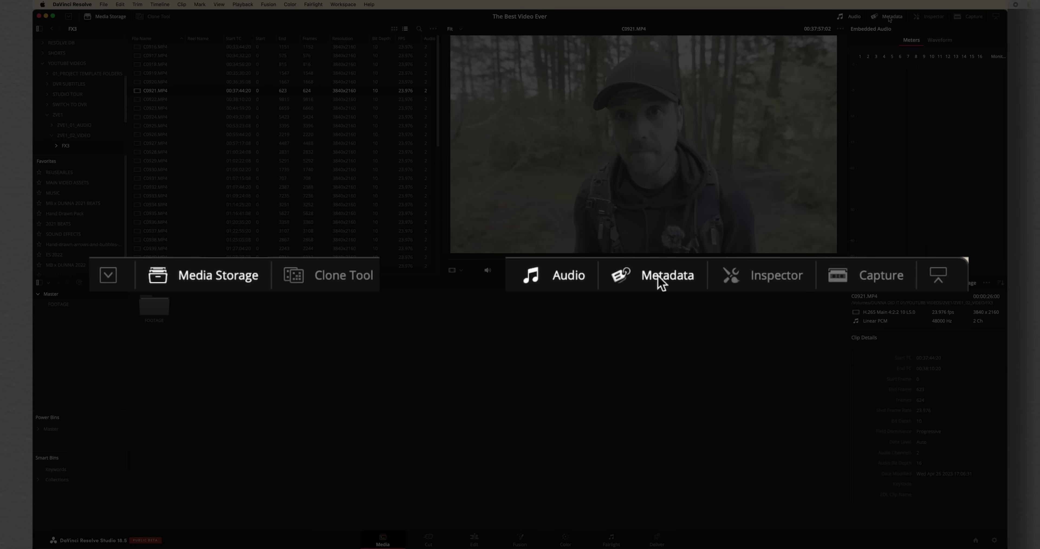
left_click(933, 19)
left_click(851, 16)
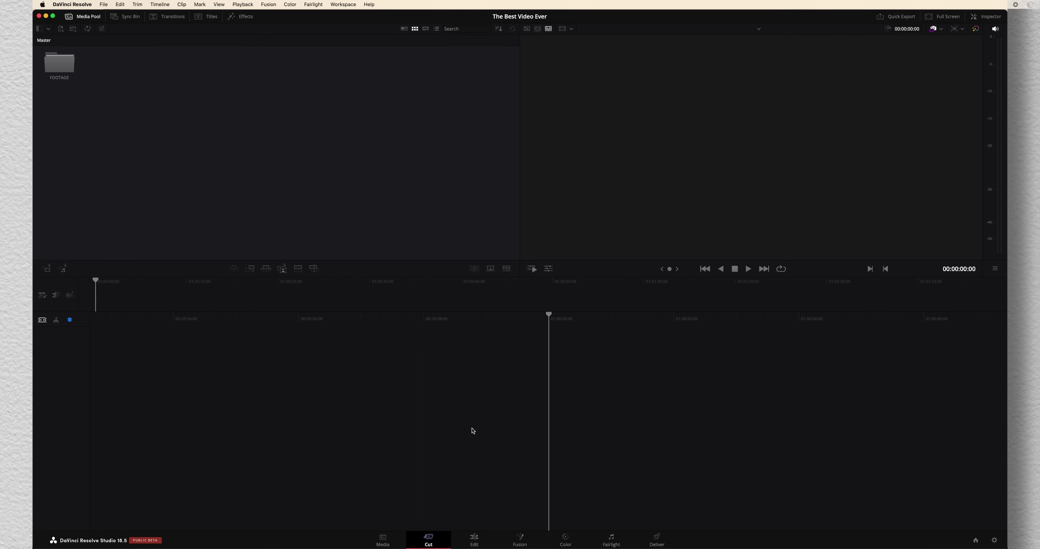
Step: Open the ZVE1 project from the project manager and compare its media pool bins in list and thumbnail view
key("shift+1")
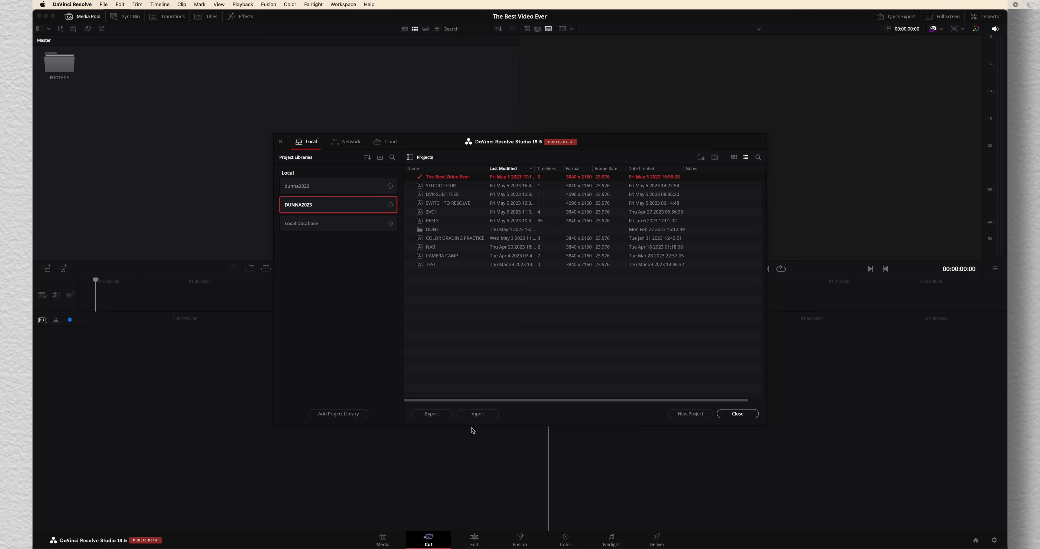
double_click(433, 214)
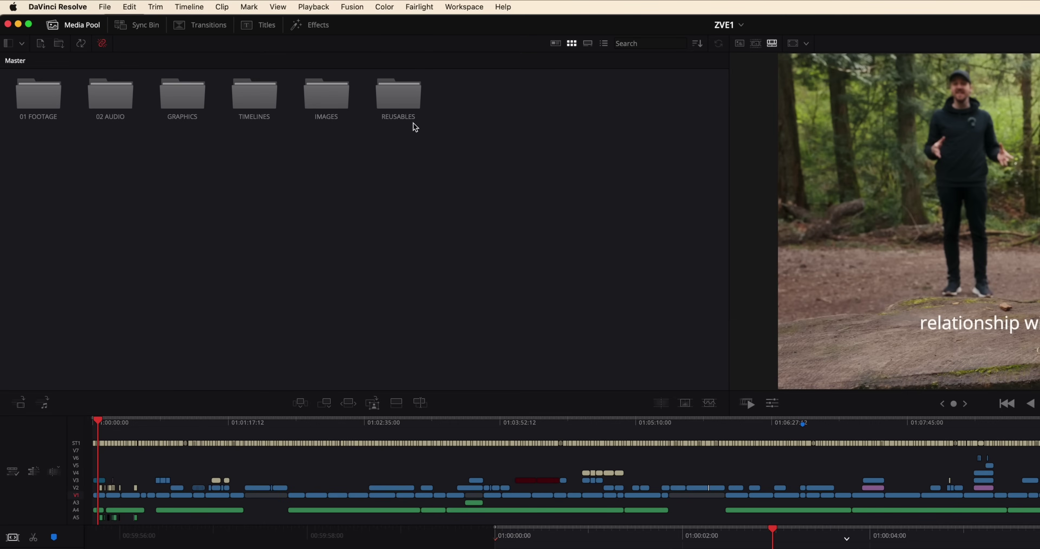
left_click(604, 43)
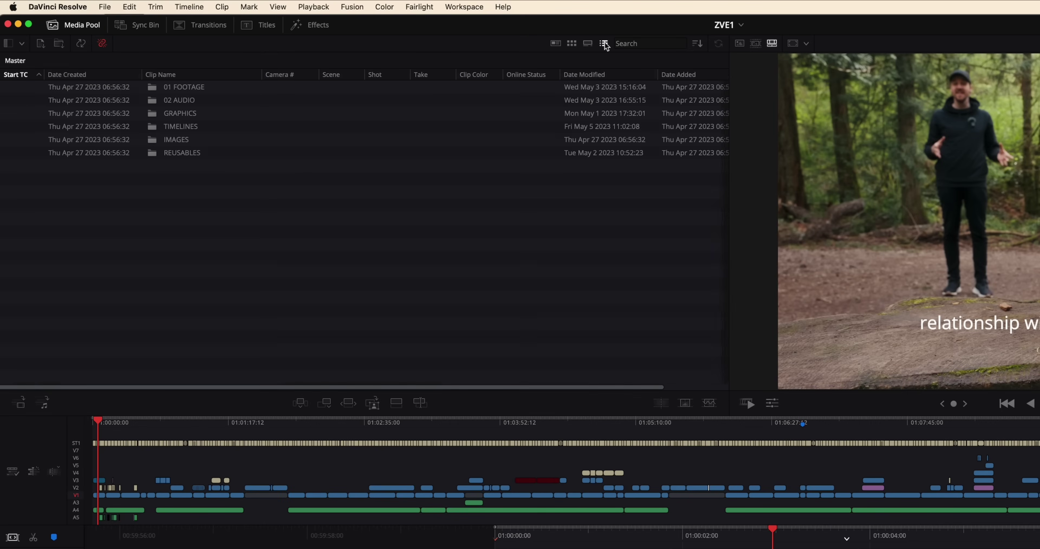
left_click(571, 43)
Step: Look through the bin hierarchy and open the FX3 bin inside 01 FOOTAGE
left_click(9, 43)
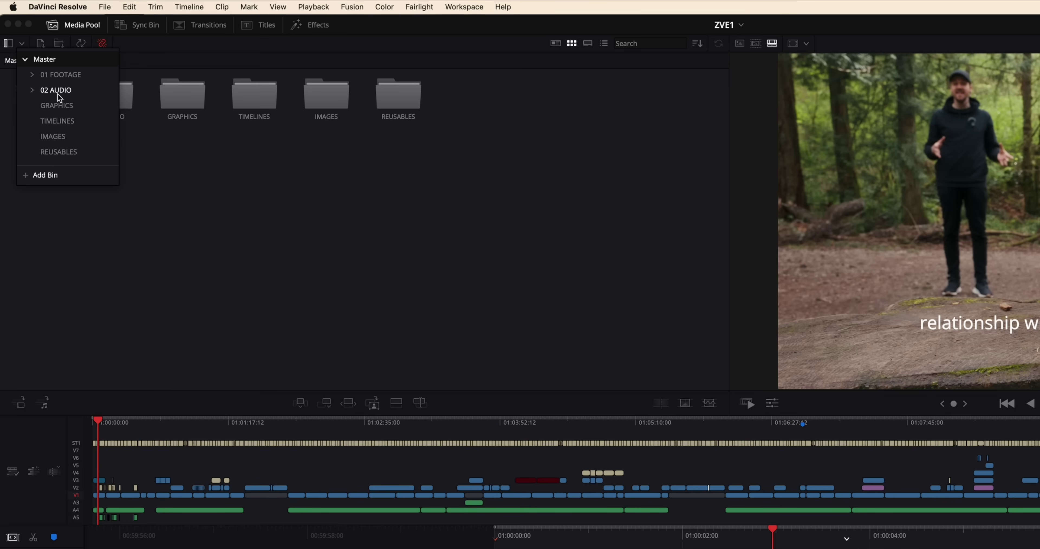
left_click(227, 185)
double_click(40, 98)
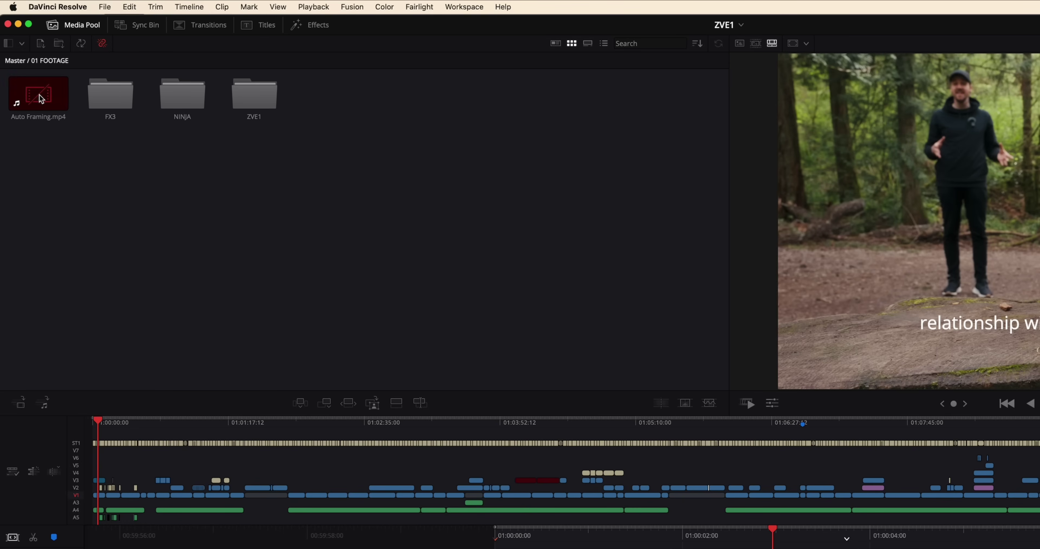
double_click(110, 95)
left_click(22, 44)
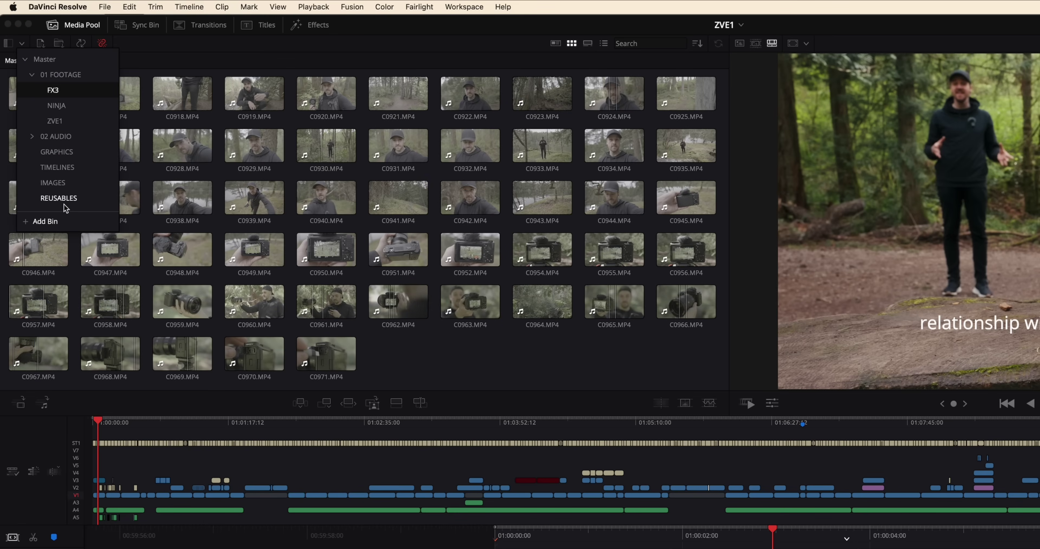
key("Escape")
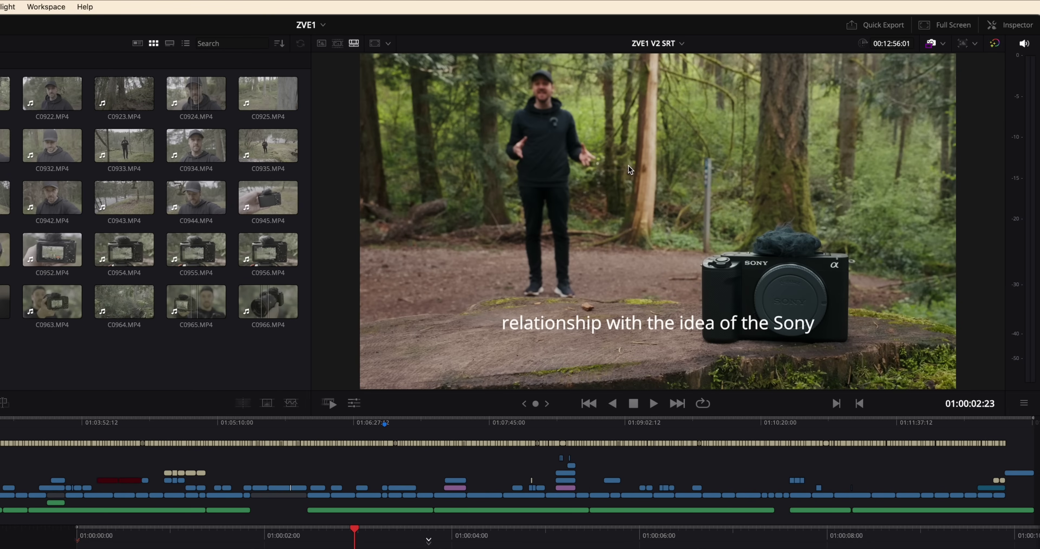
Step: Preview clip C0932.MP4 as a source clip and return the viewer to the timeline
left_click(51, 146)
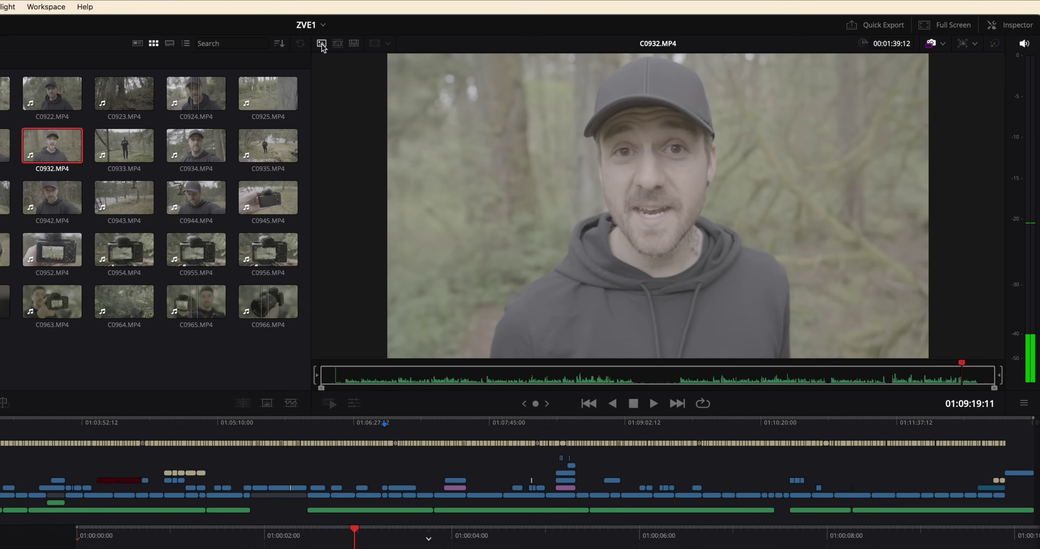
left_click(354, 44)
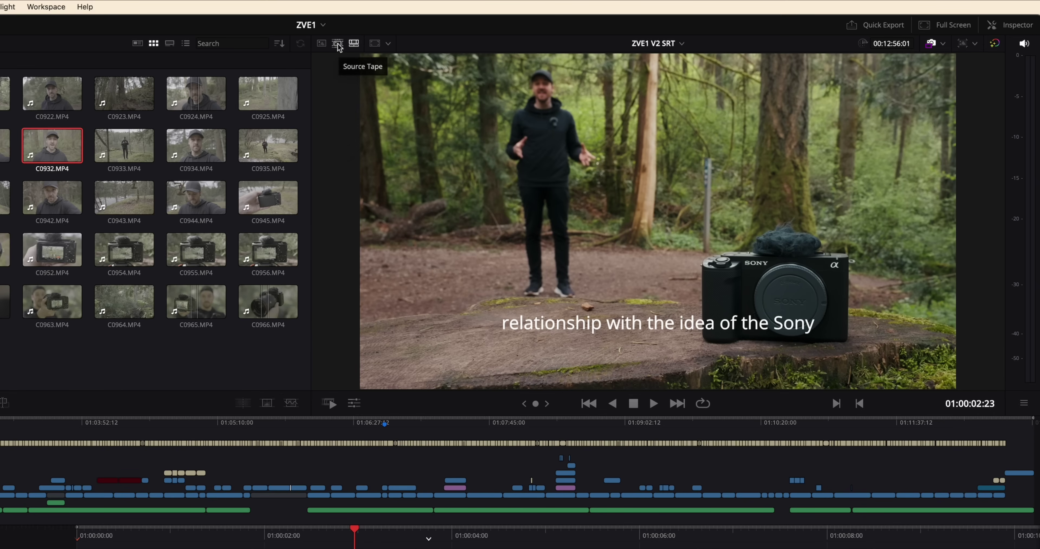
Step: Switch the viewer to Source Tape and scrub through the combined clips of the FX3 bin
left_click(337, 44)
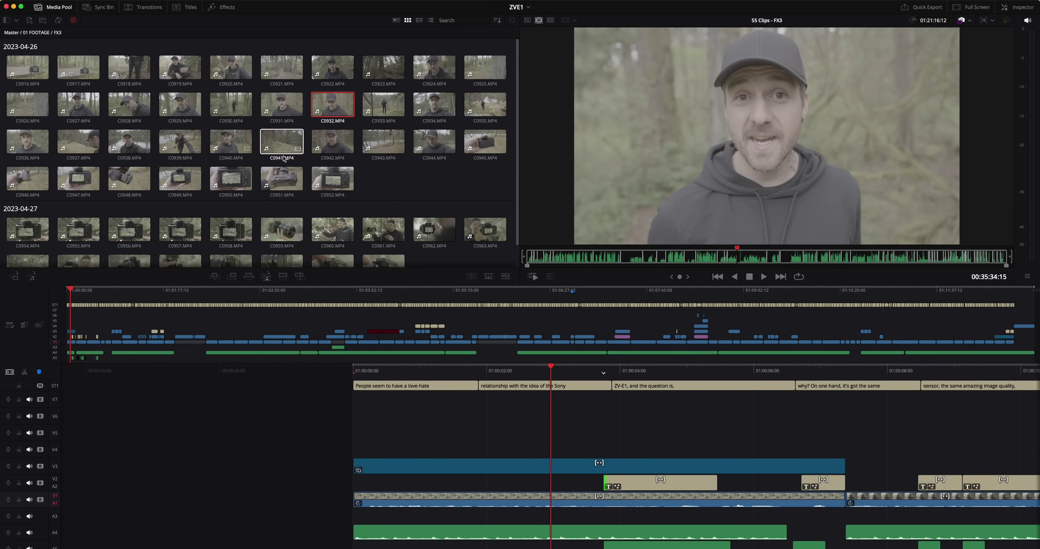
scroll(196, 173, "down", 1)
scroll(307, 138, "up", 1)
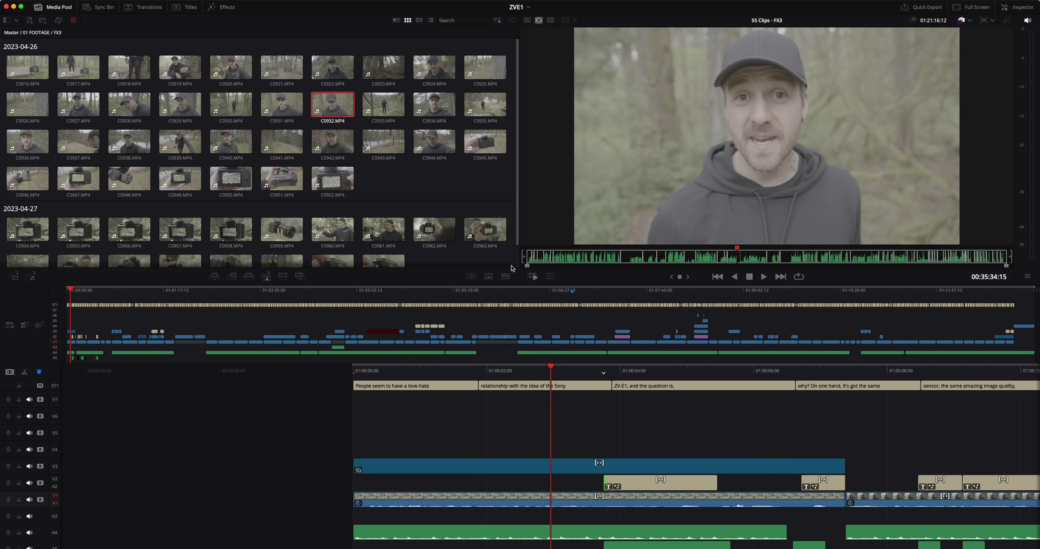
left_click(541, 260)
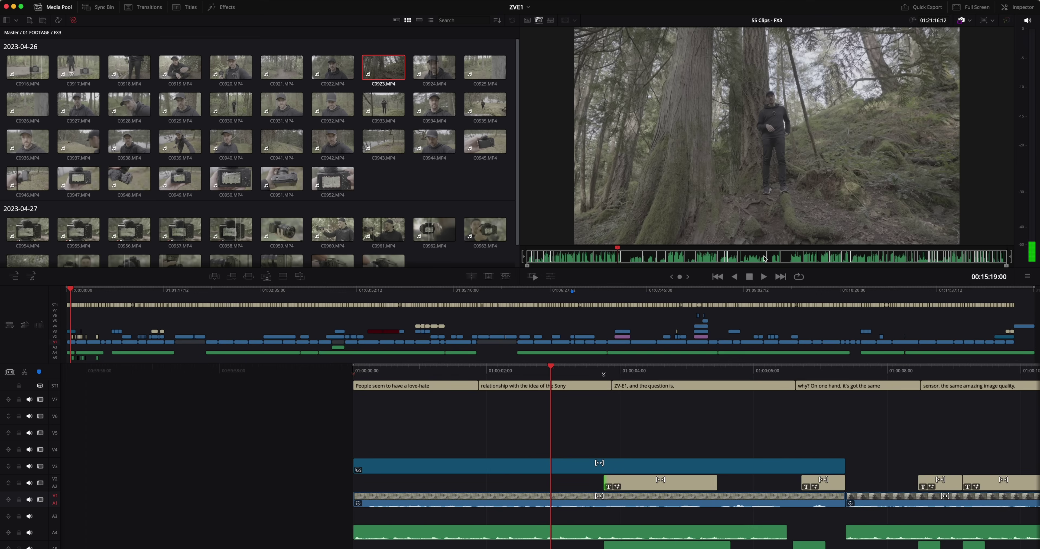
mouse_move(557, 261)
left_mouse_down()
mouse_move(833, 257)
mouse_move(564, 256)
left_mouse_up()
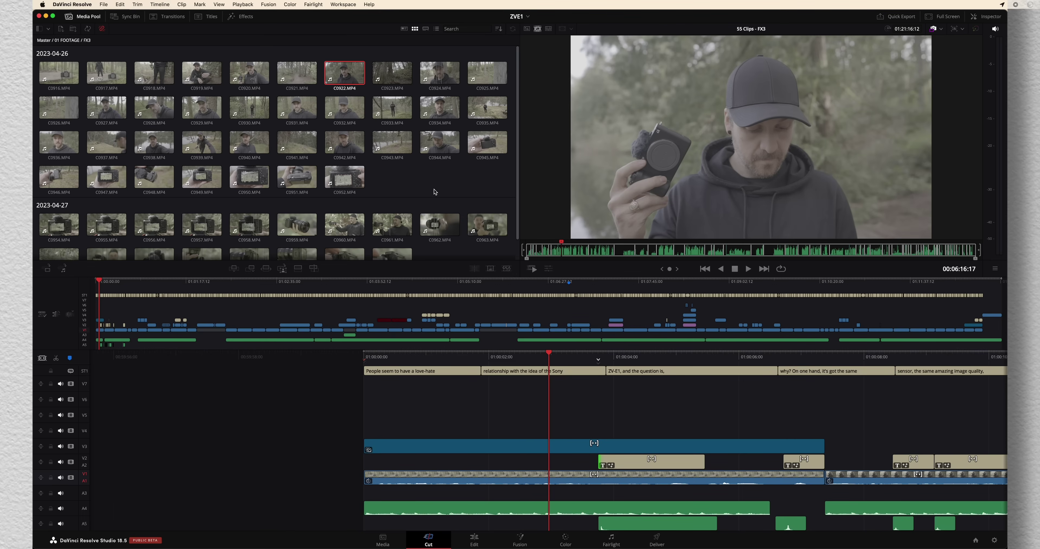
Step: Mark the source tape range from 00:07:31:05 to about 00:09:39:13 and place it on the timeline above the V3 clip
left_click(569, 251)
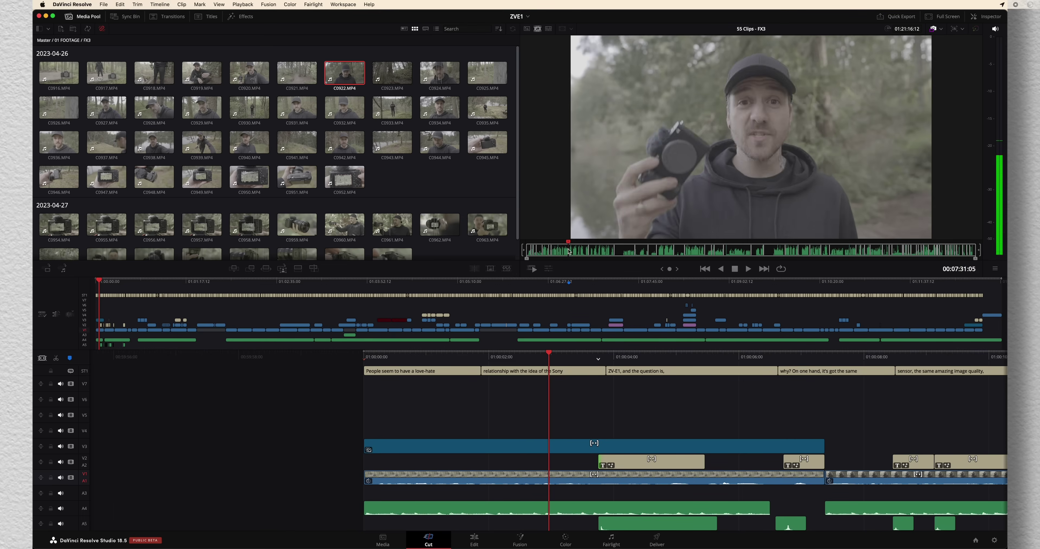
key("i")
left_click(581, 252)
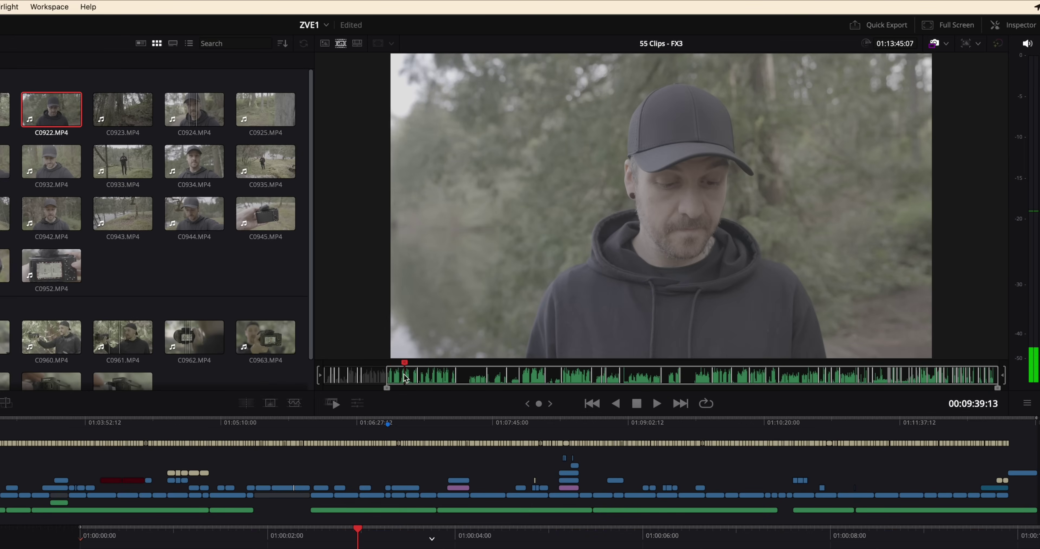
key("o")
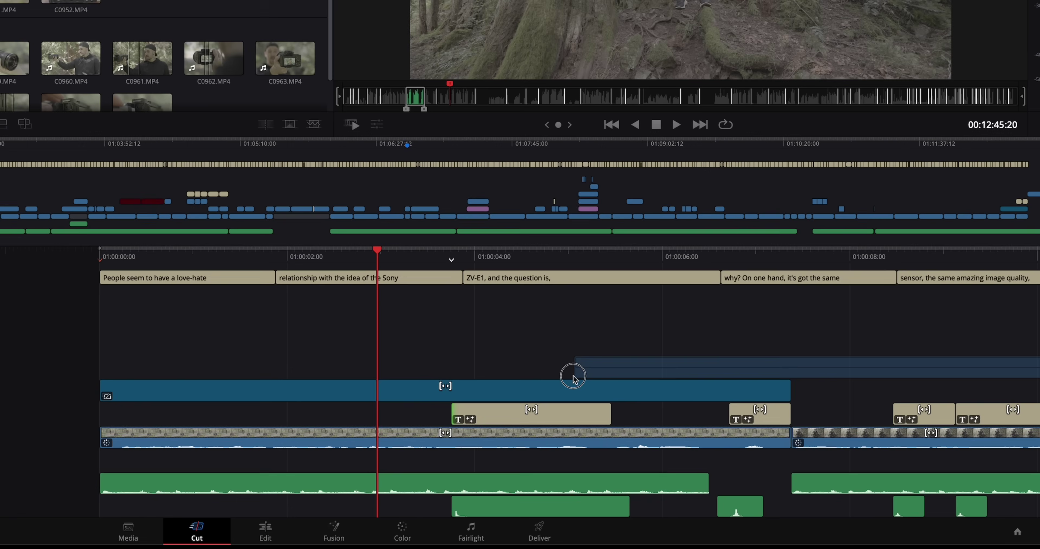
left_click_drag(573, 377, 536, 363)
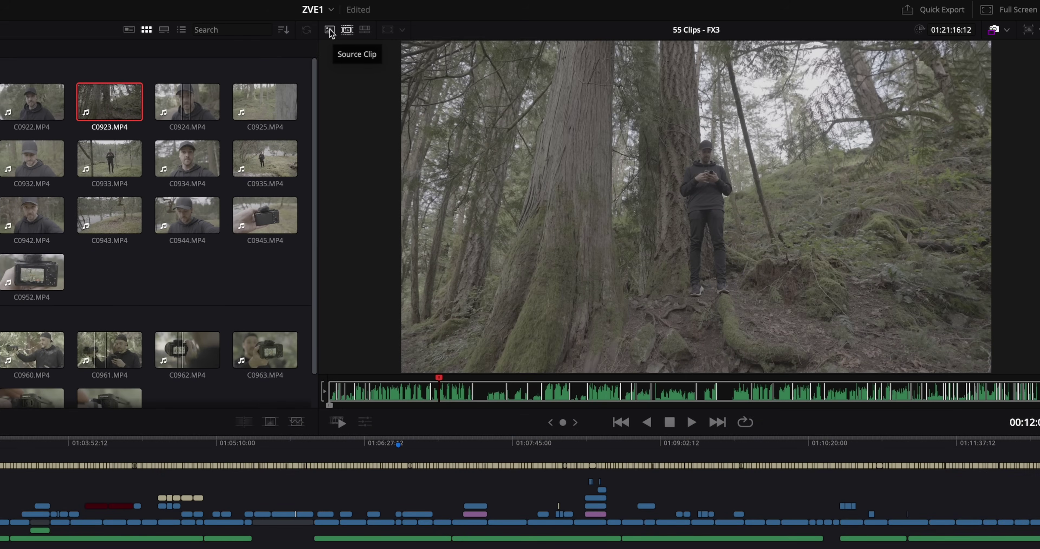
Step: Switch the viewer to Source Clip mode and preview clips C0924.MP4 and C0925.MP4
left_click(329, 30)
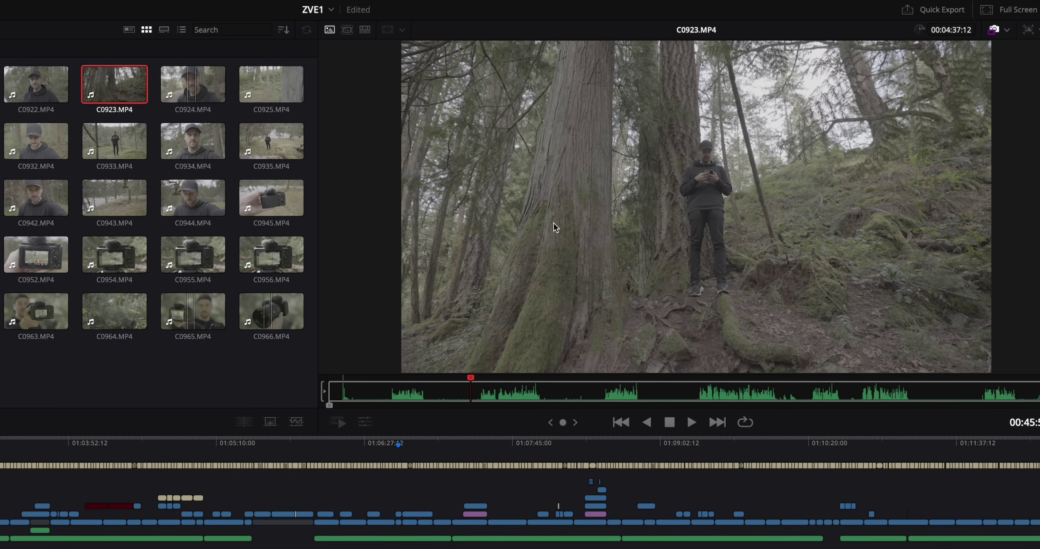
left_click(190, 86)
left_click(268, 92)
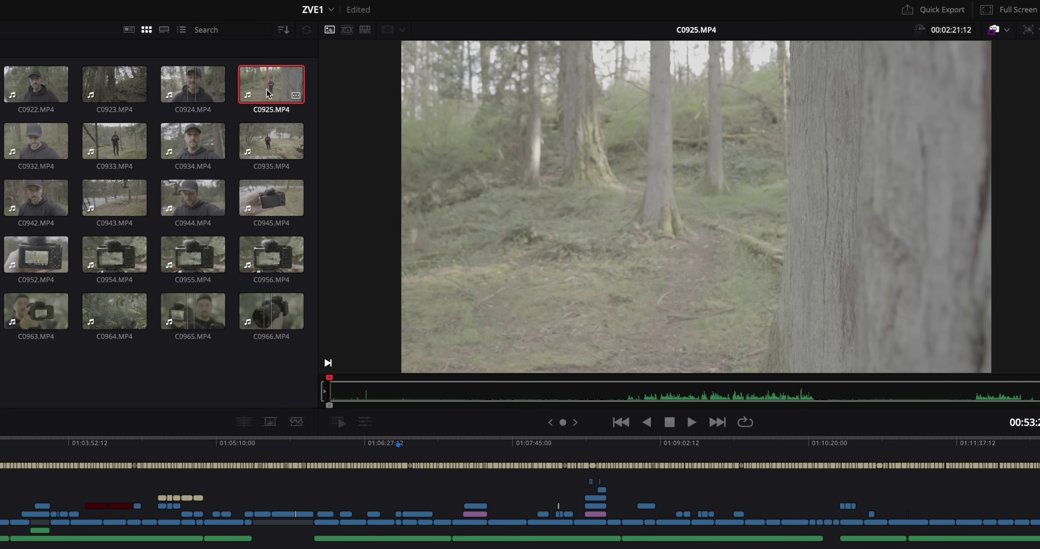
Step: Load C0934.MP4 as the source clip, mark an in-to-out range in it and try to place it on the timeline
left_click(193, 141)
left_click_drag(534, 394, 580, 399)
key("i")
left_click(762, 395)
key("o")
left_click_drag(722, 343, 714, 132)
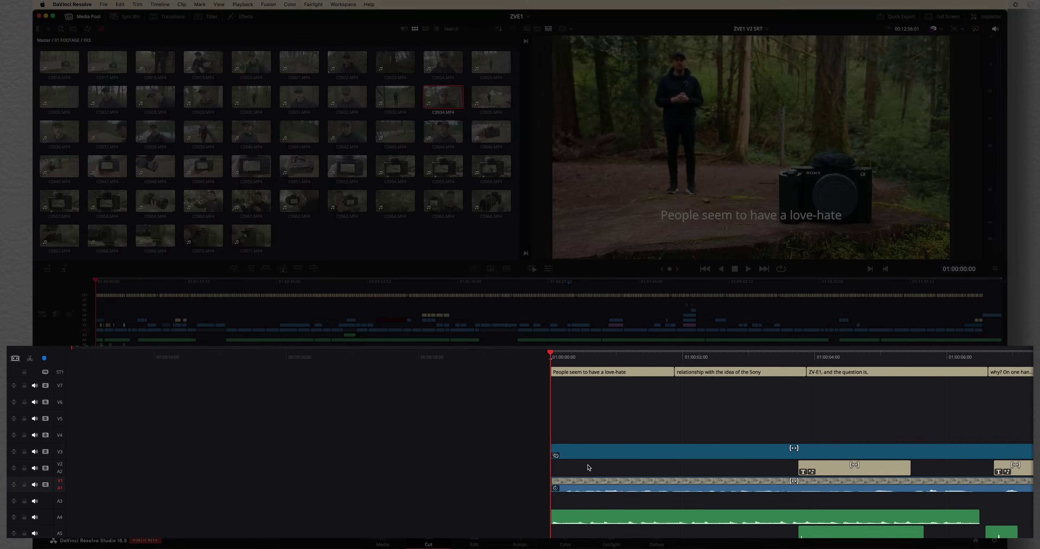
Step: Scrub the detailed timeline from its start, jump near the end through the overview timeline, and move the playhead to 01:11:42:21
left_click(556, 358)
left_click_drag(557, 358, 413, 360)
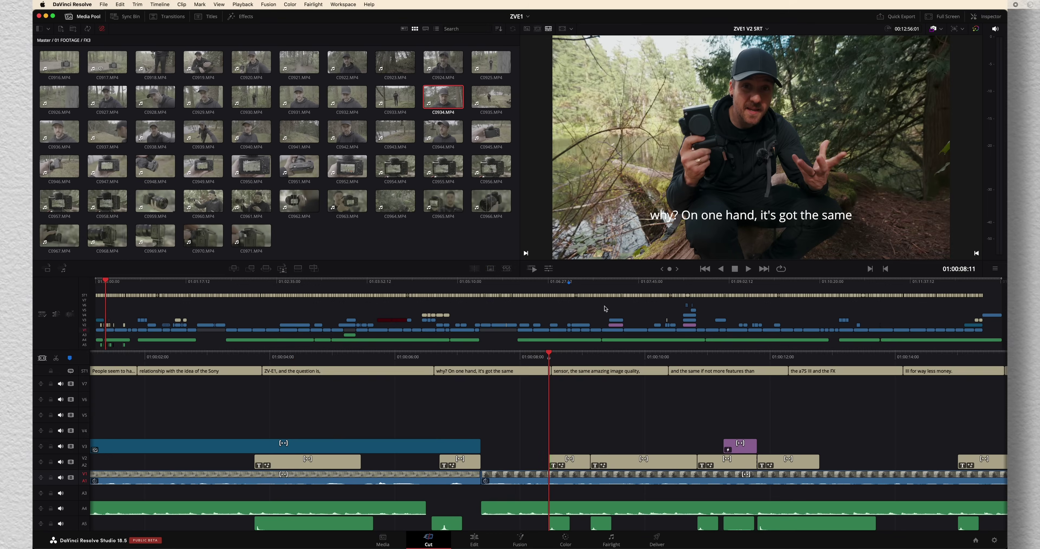
left_click(918, 281)
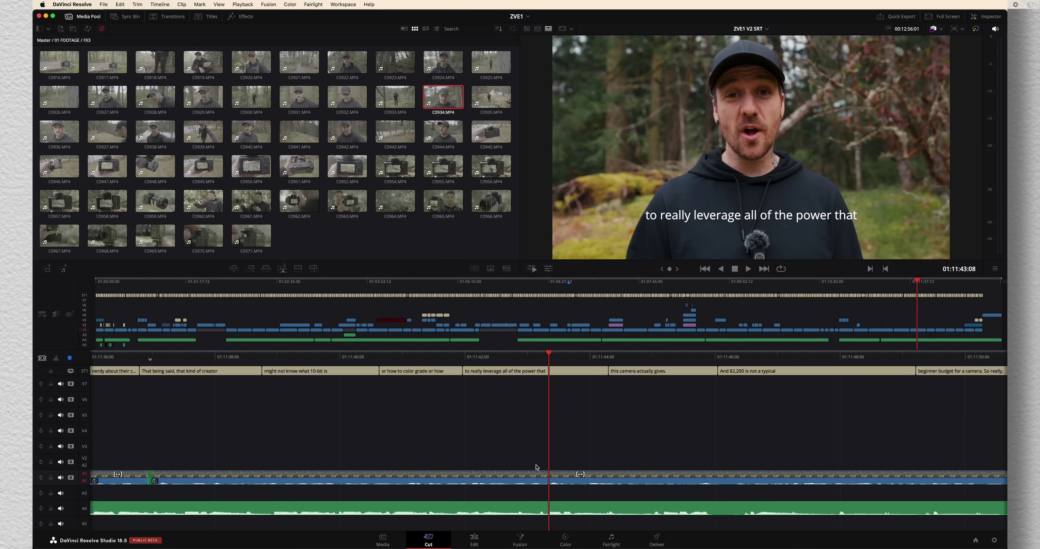
left_click_drag(549, 357, 575, 358)
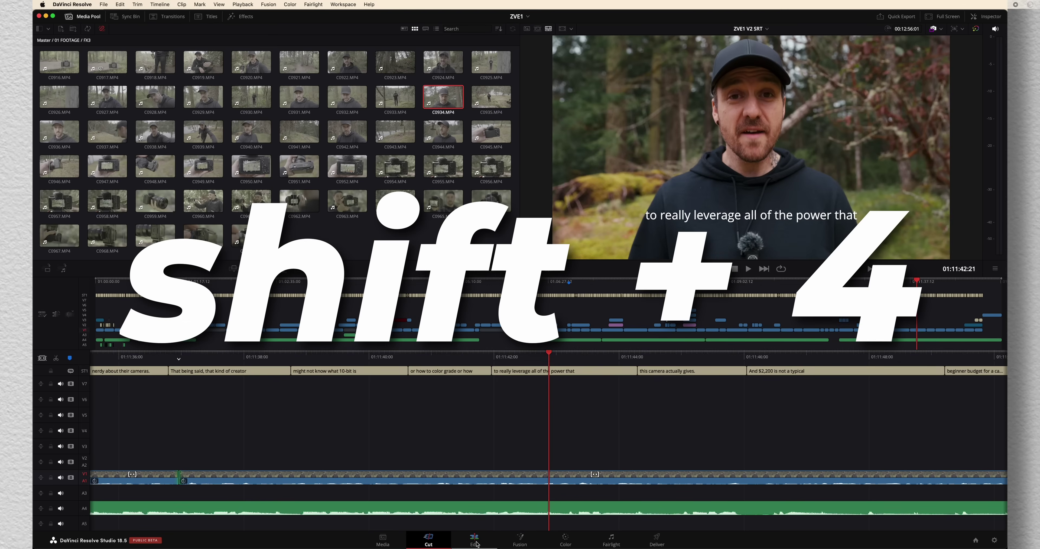
Step: Go to the Edit page, return briefly to the Cut page for comparison, and open the Edit page again
left_click(475, 541)
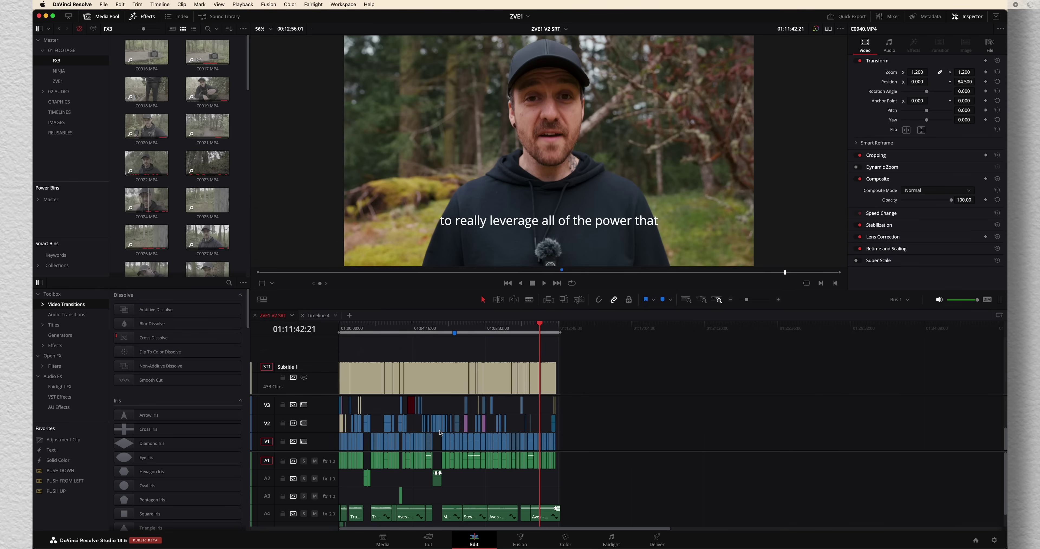
left_click(430, 543)
left_click(471, 542)
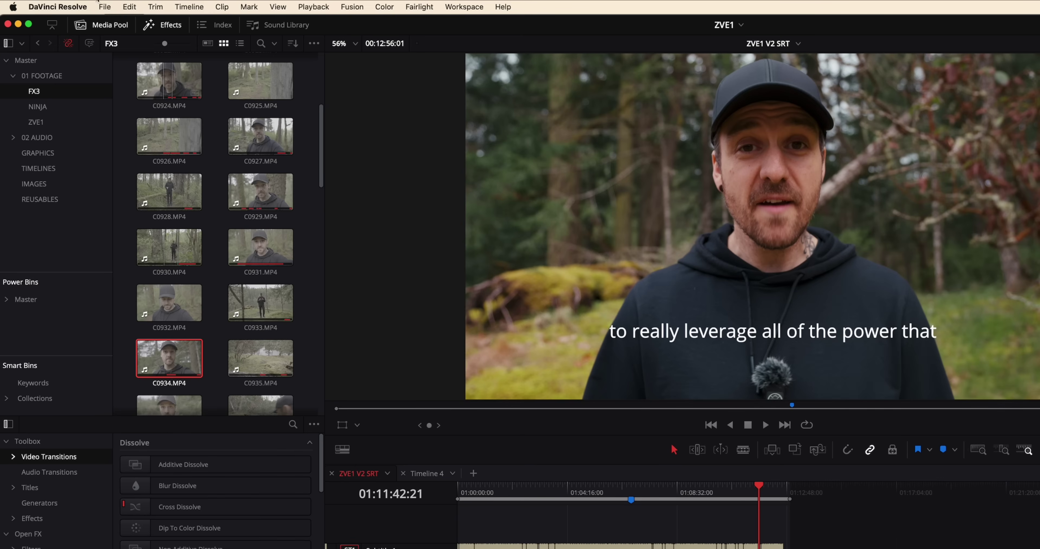
Step: Toggle the bin list and Effects, look at the Edit Index and Sound Library, and bring Effects back
left_click(11, 47)
left_click(11, 47)
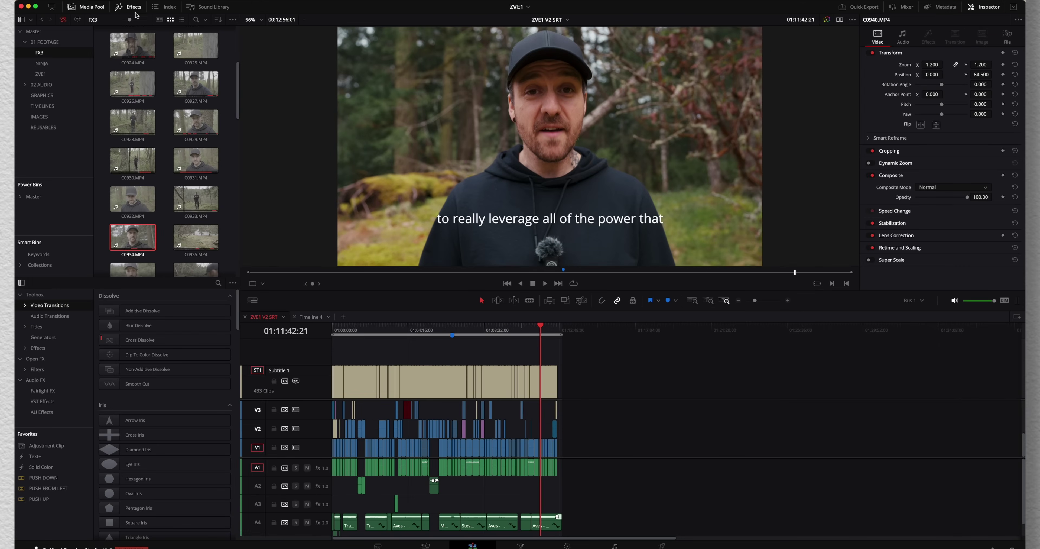
left_click(135, 11)
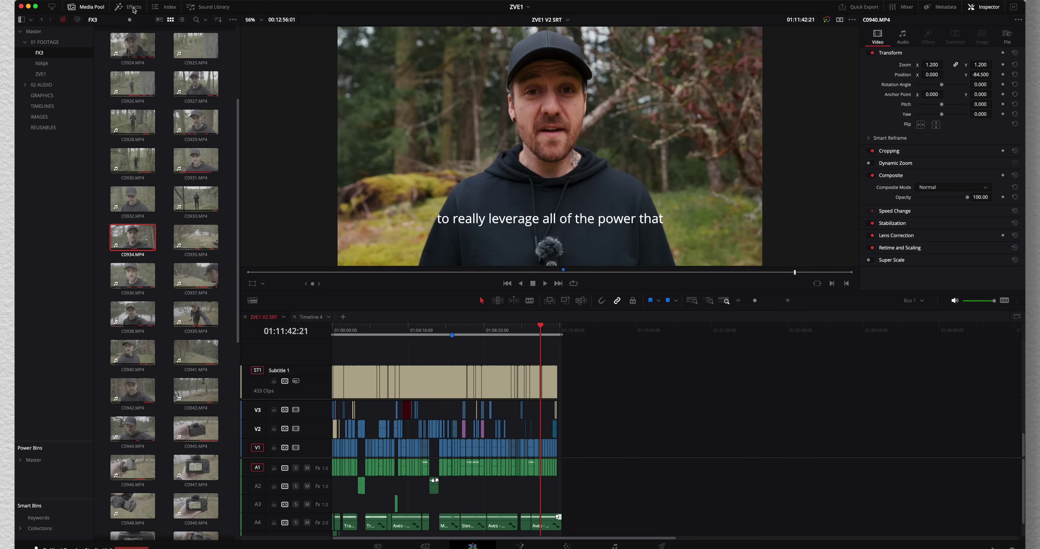
left_click(158, 6)
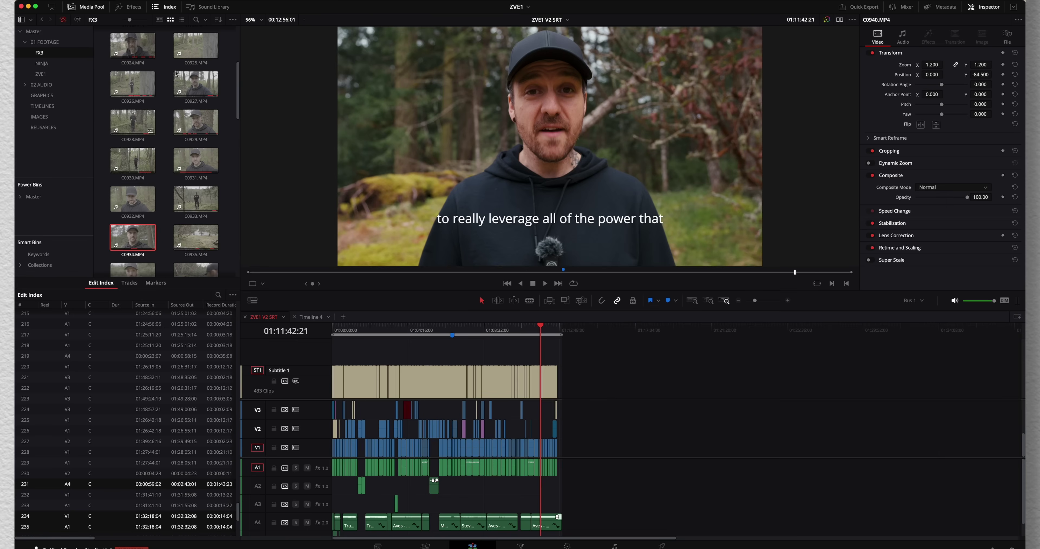
left_click(212, 7)
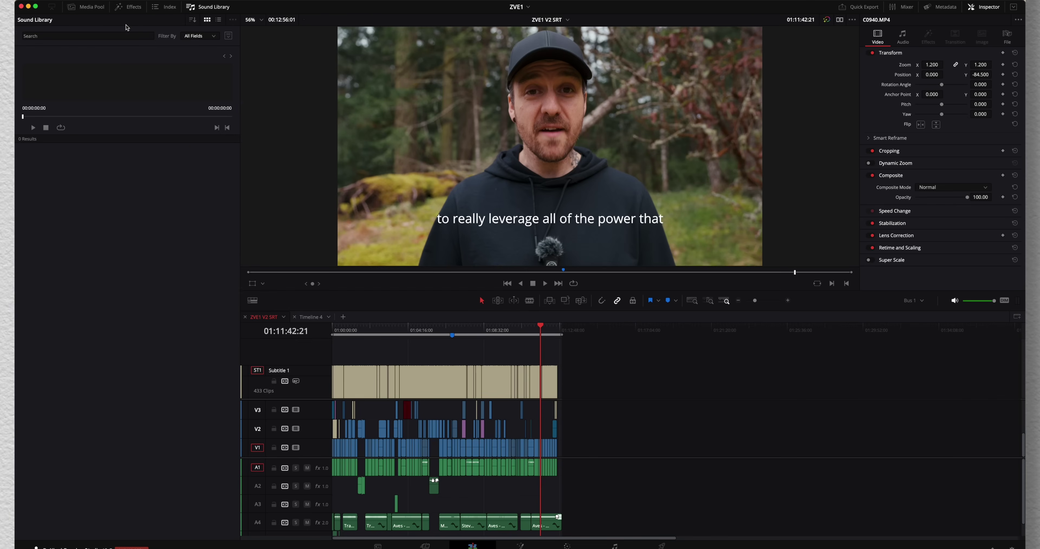
left_click(132, 8)
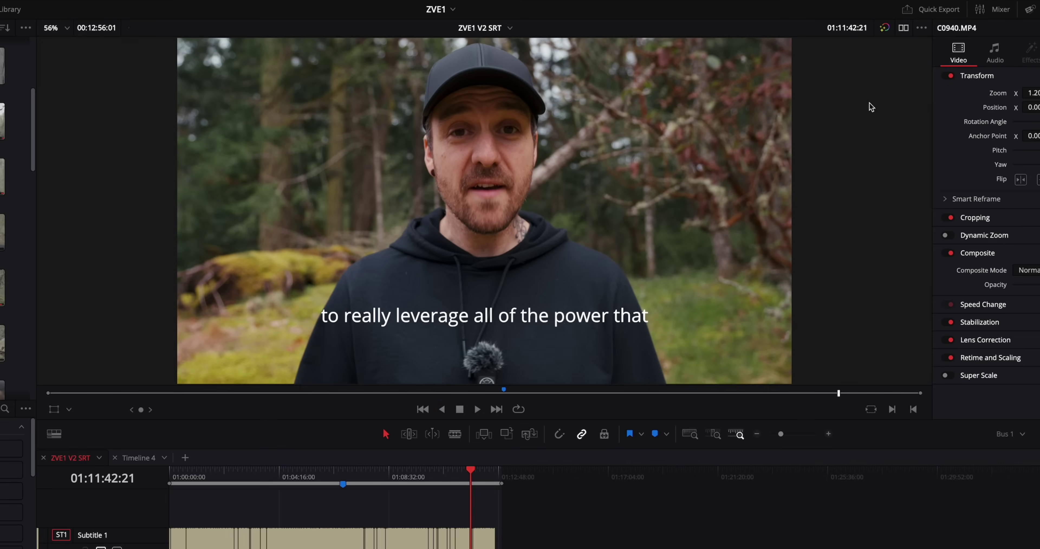
Step: Show source and timeline viewers together, mark about 15 seconds of C0925.MP4 ending at 00:54:30:08, and try placing it on the timeline
left_click(903, 28)
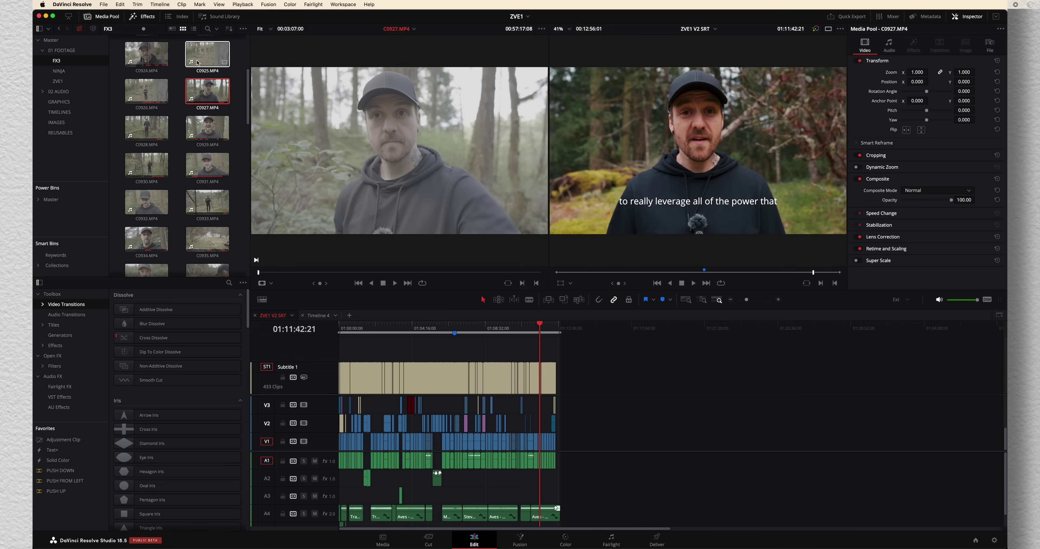
left_click(199, 62)
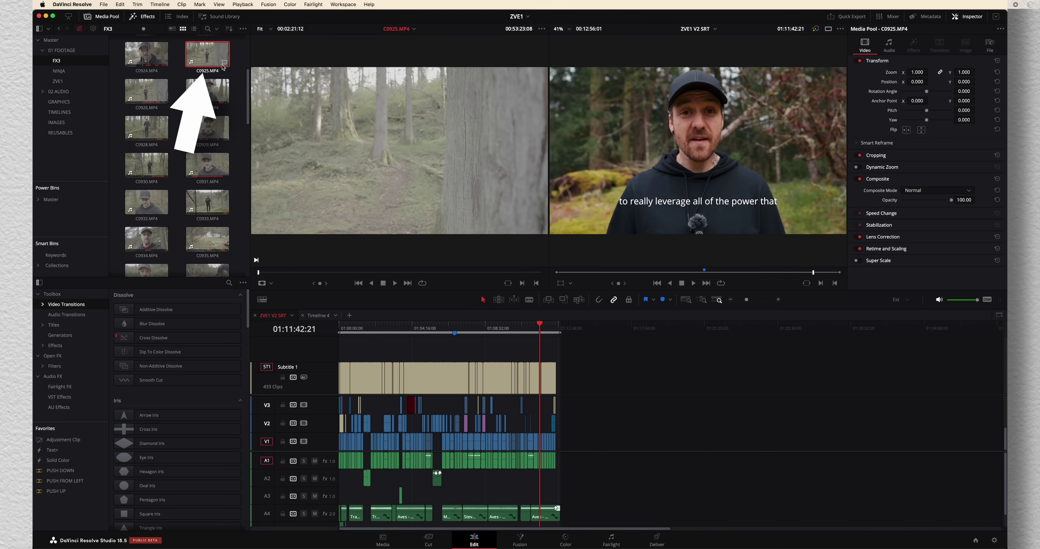
left_click(363, 274)
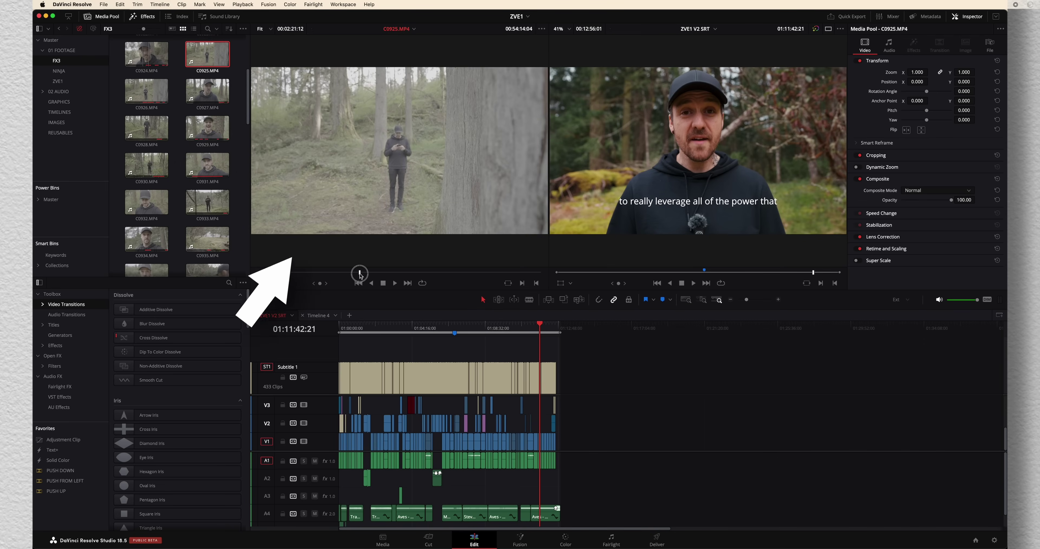
key("i")
left_click(392, 273)
key("o")
left_click_drag(398, 210, 751, 451)
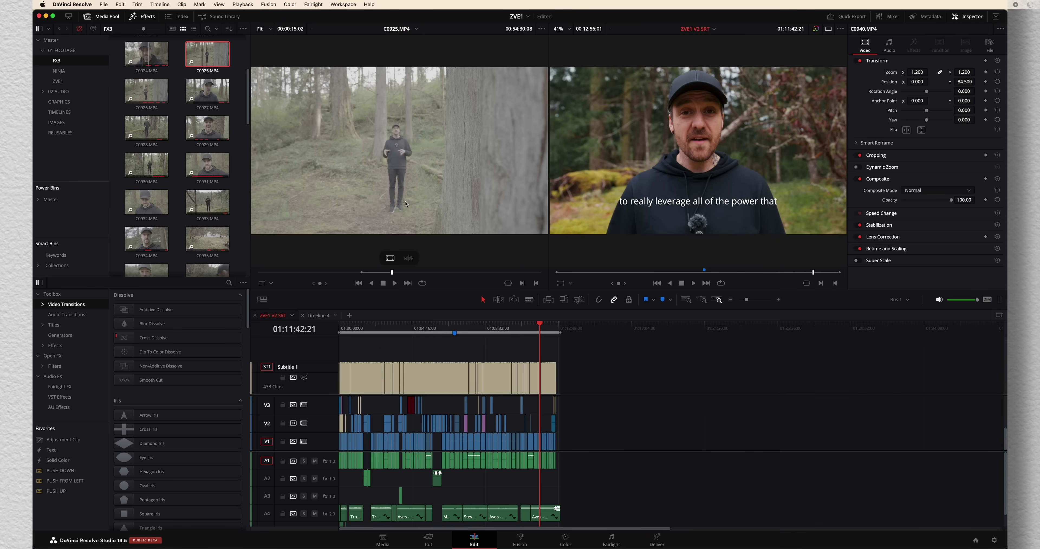
Step: Return to a single viewer, reload C0925.MP4, mark a new range further into the clip and try placing it on the timeline
left_click(828, 29)
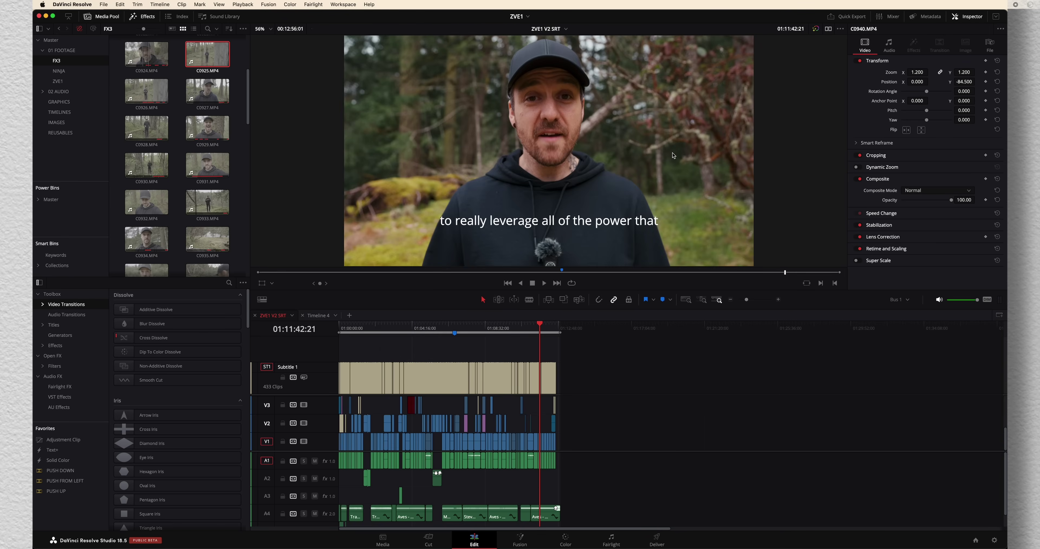
double_click(209, 58)
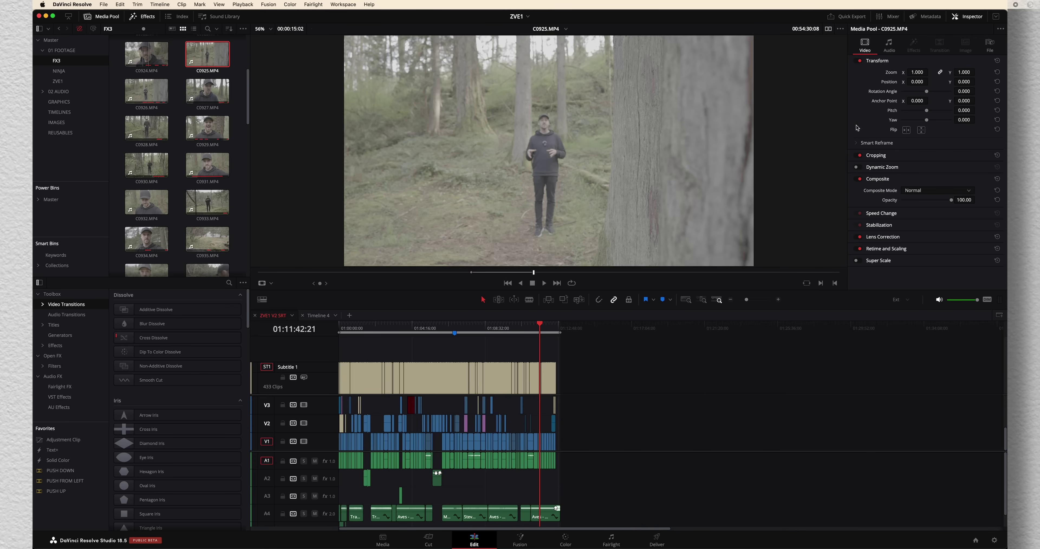
left_click(571, 273)
key("i")
left_click(599, 273)
key("o")
left_click_drag(562, 226, 614, 460)
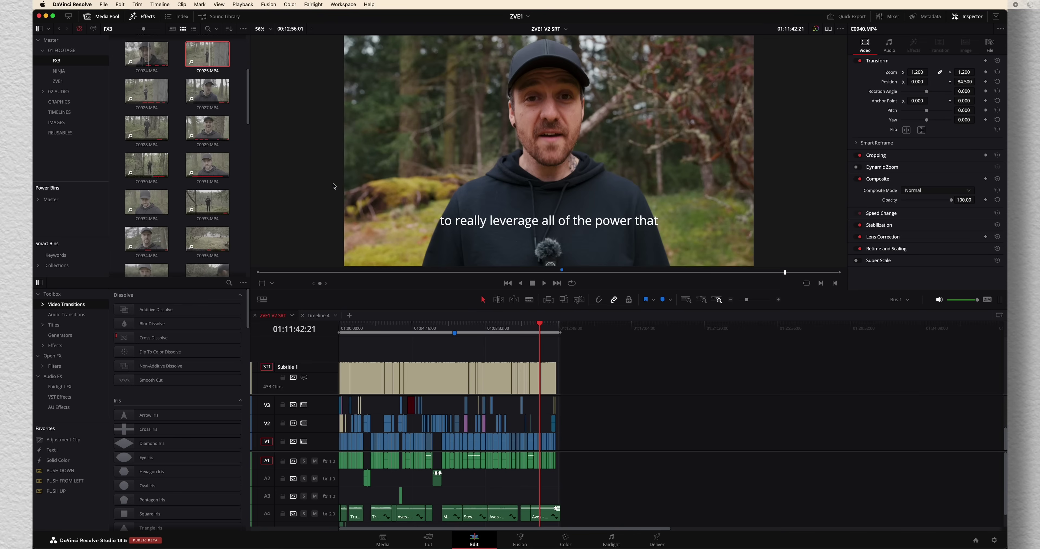
Step: Load C0927.MP4 in the viewer and mark its range from 00:58:32:09 to 00:58:46:14
double_click(206, 91)
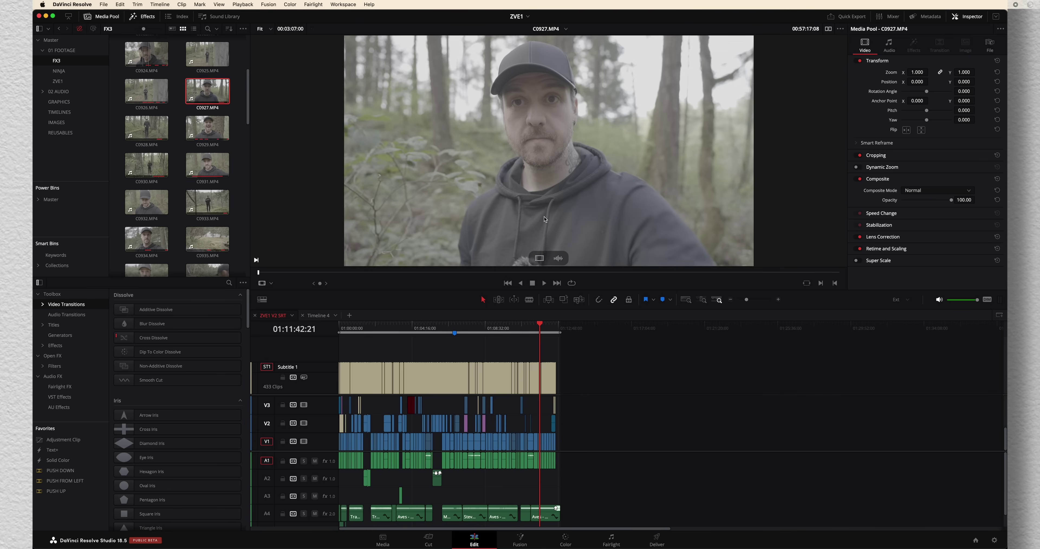
left_click(491, 273)
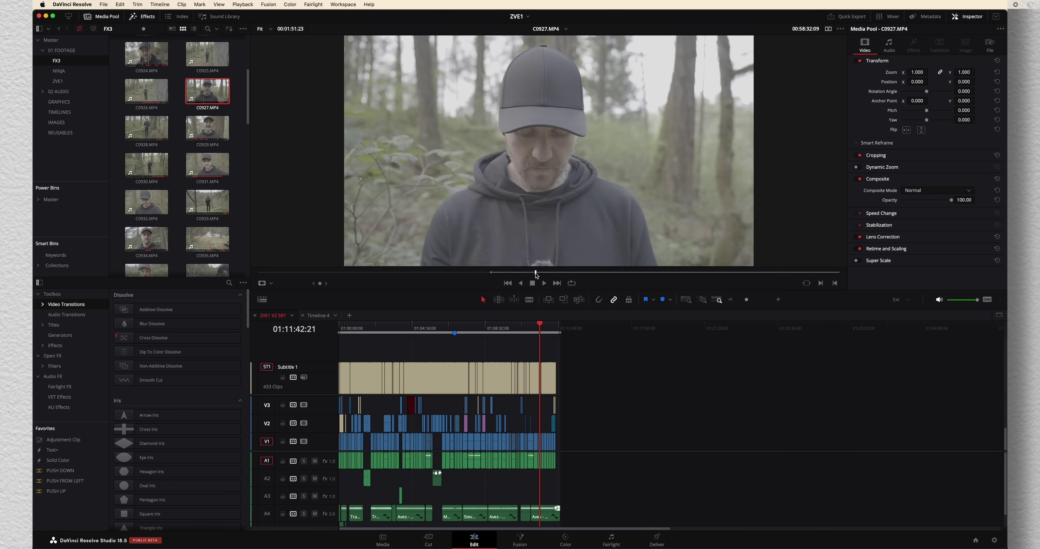
left_click(537, 273)
key("o")
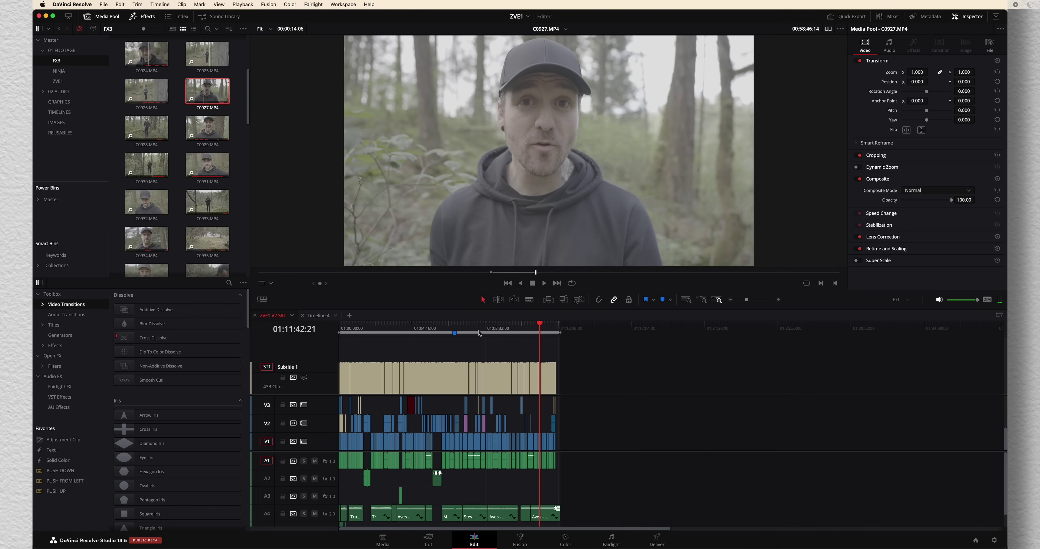
Step: Move the timeline playhead to 01:08:57:07, reload C0927.MP4 and try placing its marked range on the timeline
left_click(481, 330)
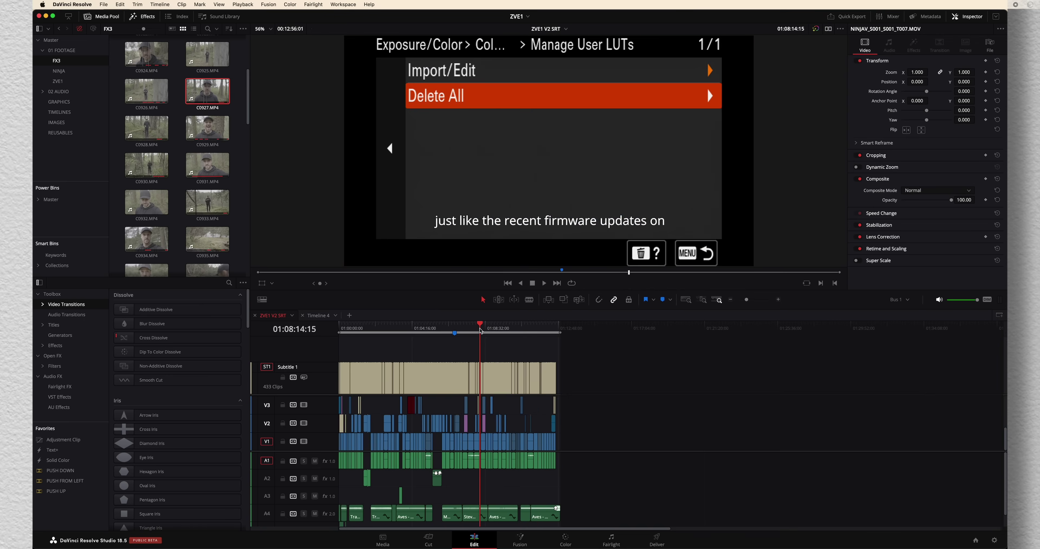
left_click(492, 327)
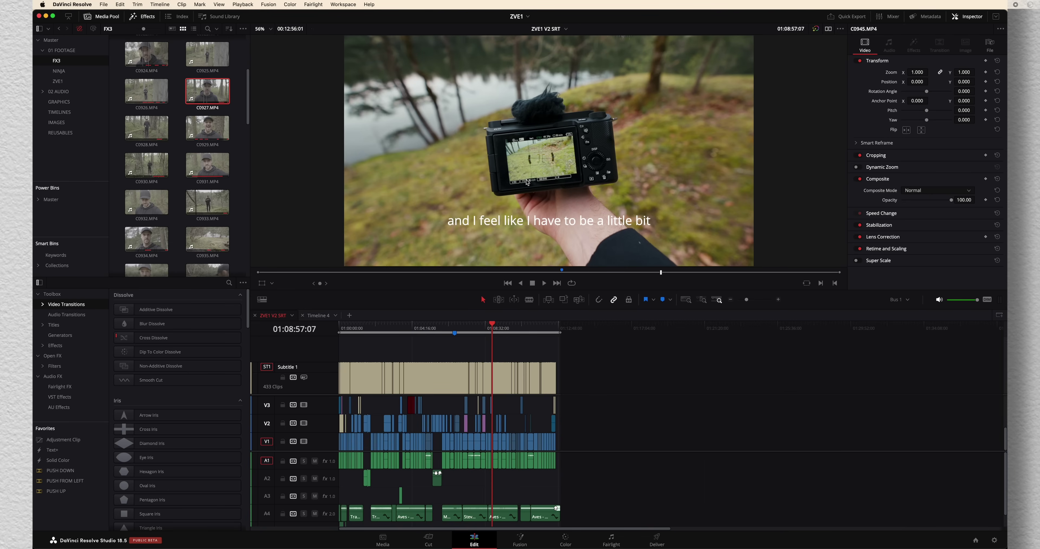
double_click(211, 97)
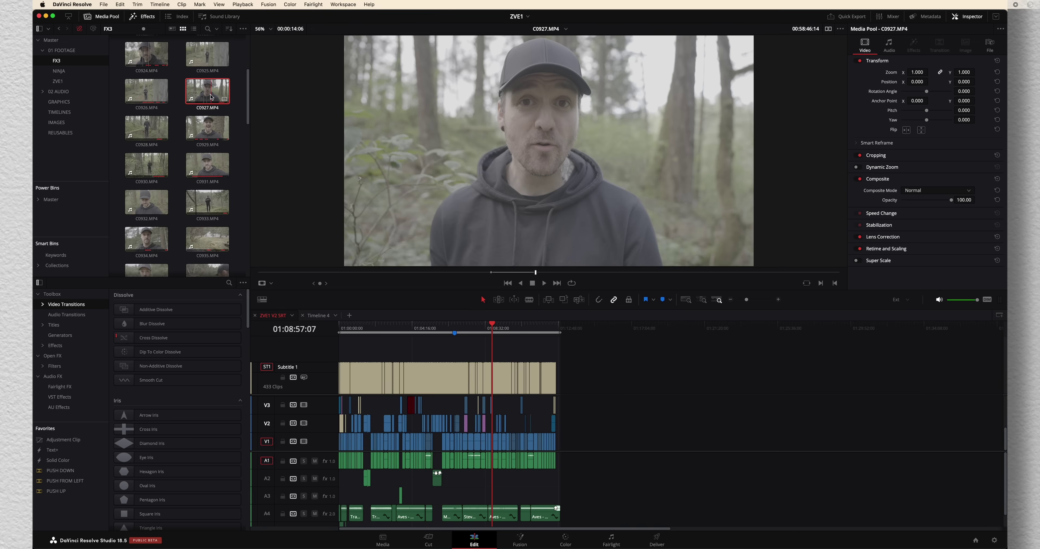
left_click_drag(525, 206, 594, 429)
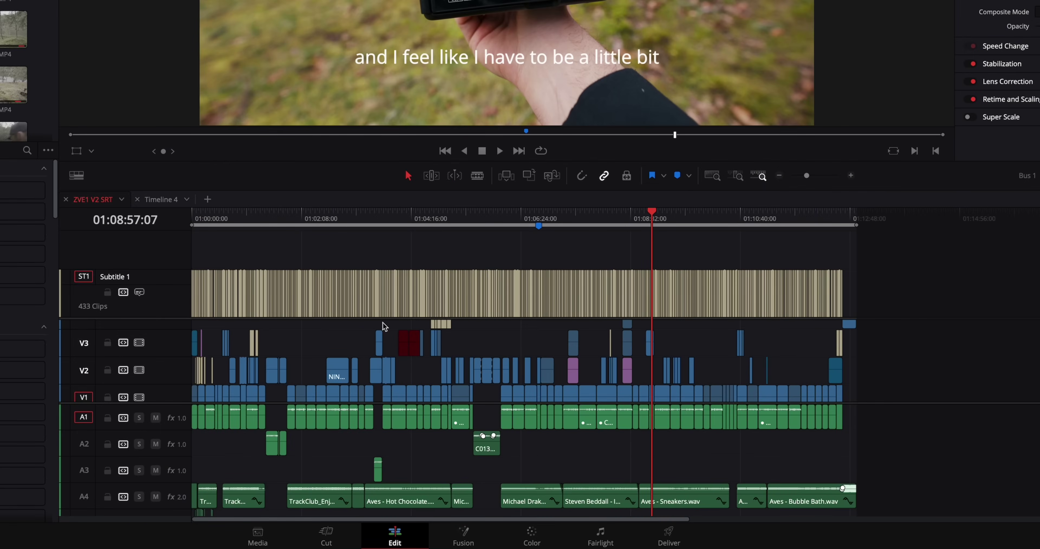
Step: Enlarge the video track area by moving the subtitle divider up and the audio divider down, and reduce the video track heights
left_click_drag(171, 318, 163, 276)
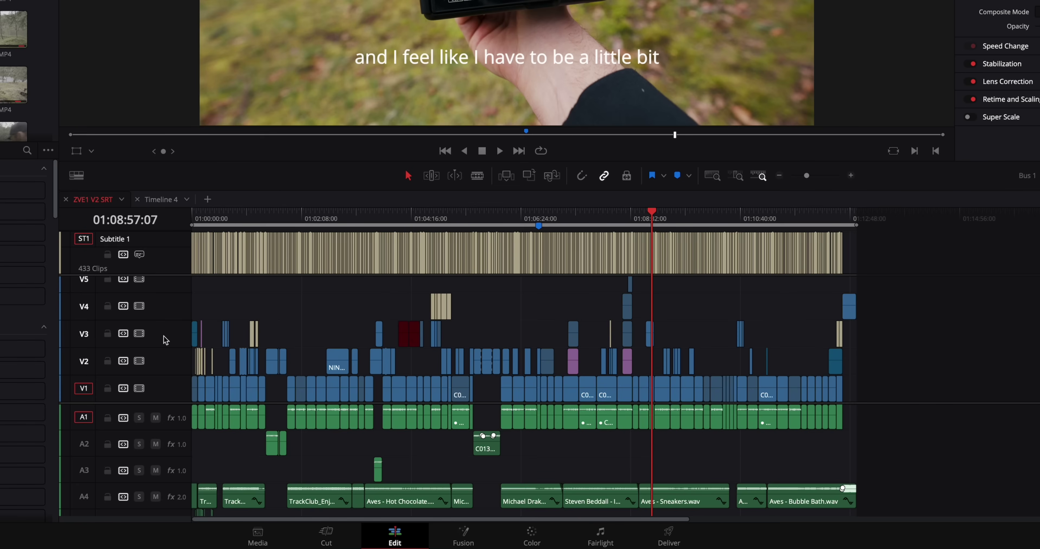
mouse_move(173, 402)
left_mouse_down()
mouse_move(186, 443)
mouse_move(178, 458)
mouse_move(178, 406)
mouse_move(178, 419)
left_mouse_up()
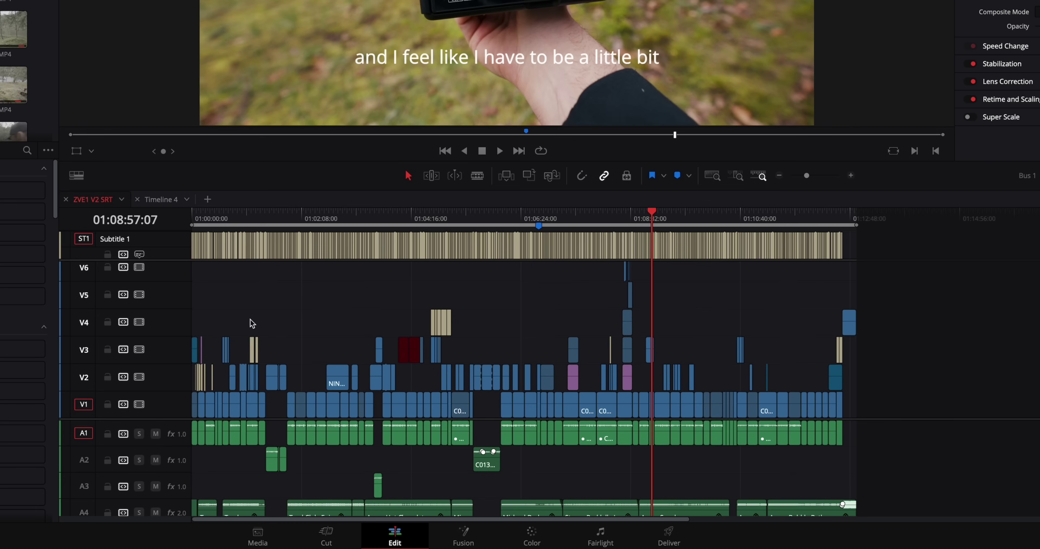
scroll(319, 313, "down", 5)
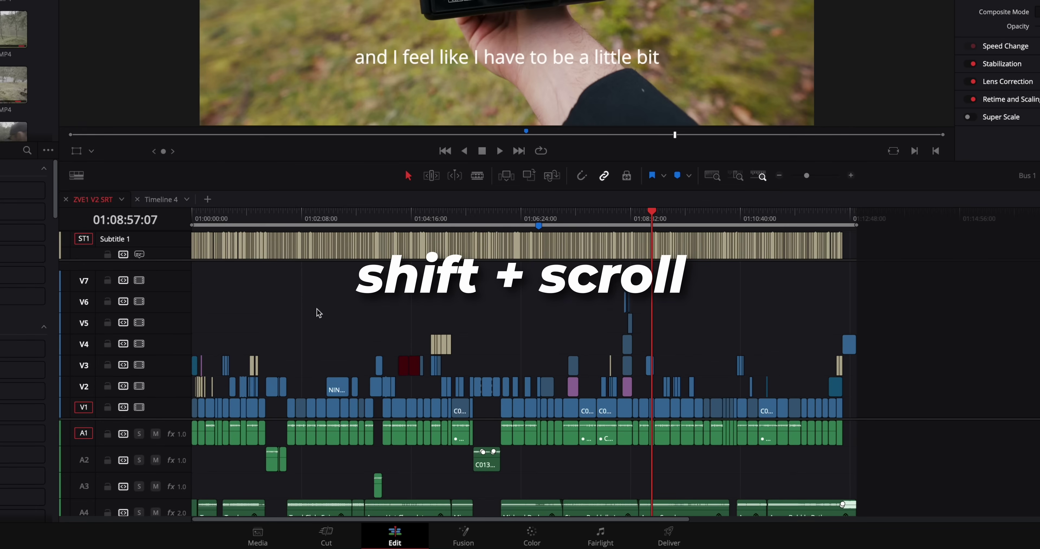
scroll(320, 313, "up", 2)
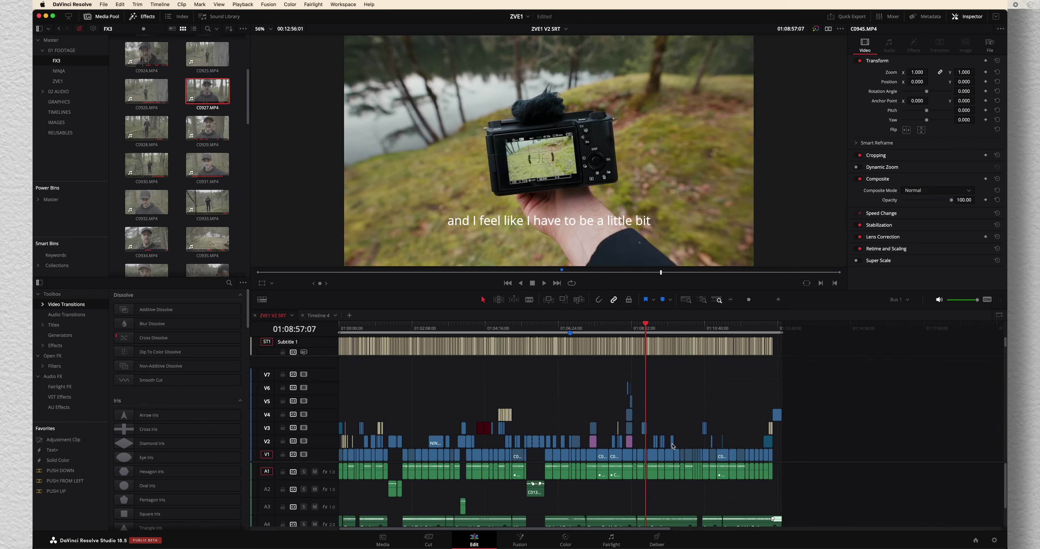
Step: Select clip C0969.MP4 on track V2 and examine its Cropping and Retime and Scaling settings in the Inspector
left_click(673, 444)
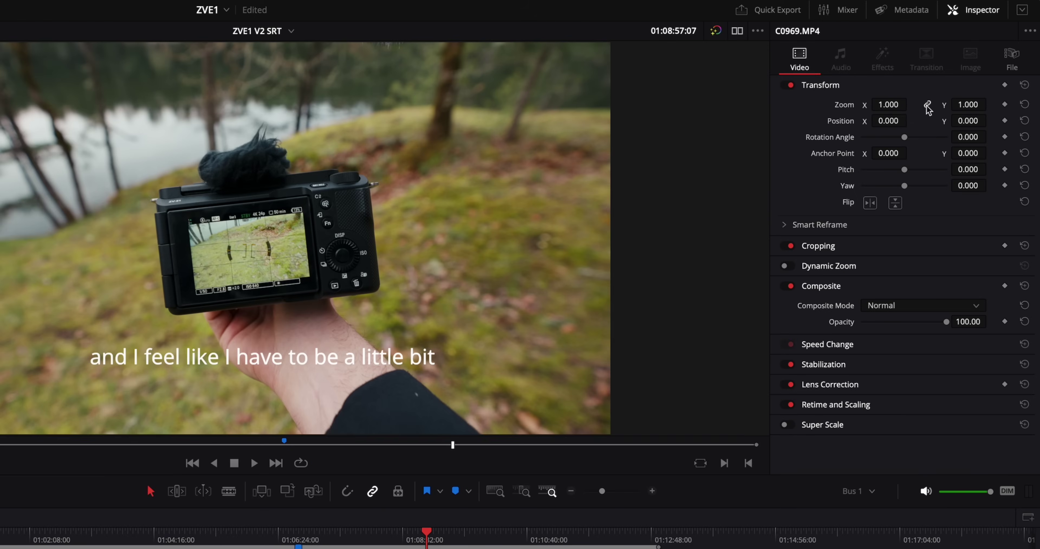
left_click(870, 247)
left_click(871, 252)
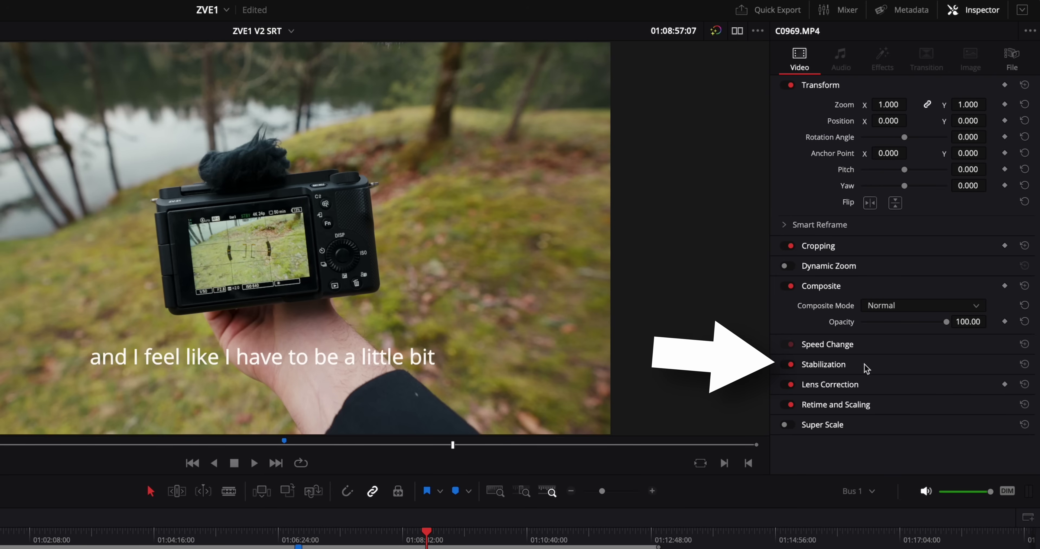
left_click(887, 408)
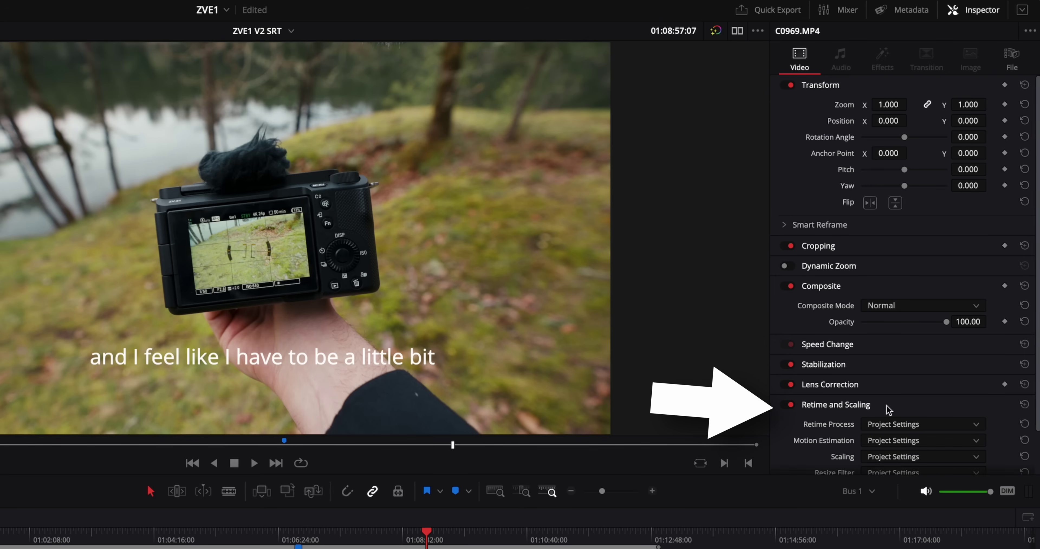
left_click(888, 405)
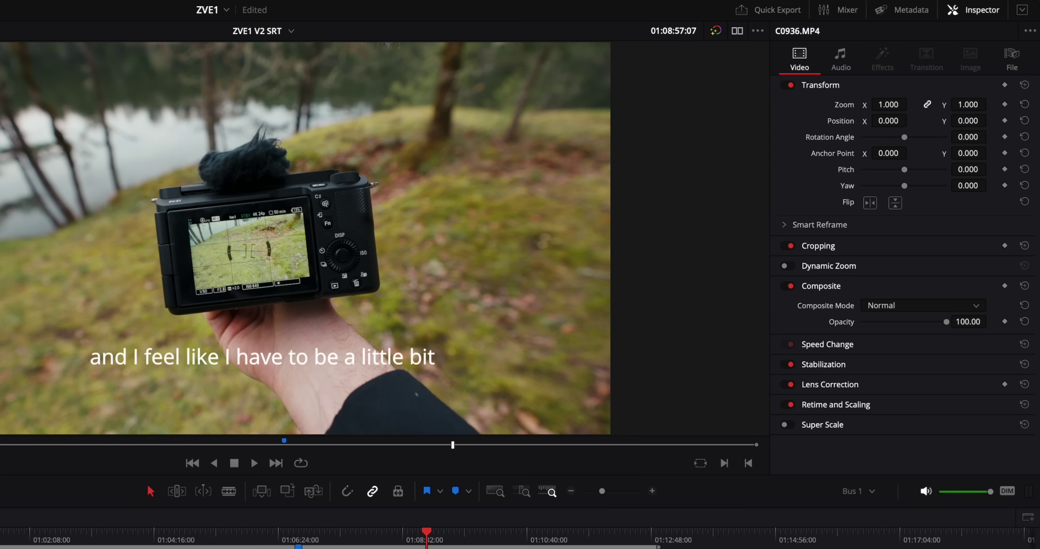
Step: Examine the selected clips' Audio and File settings in the Inspector
left_click(840, 60)
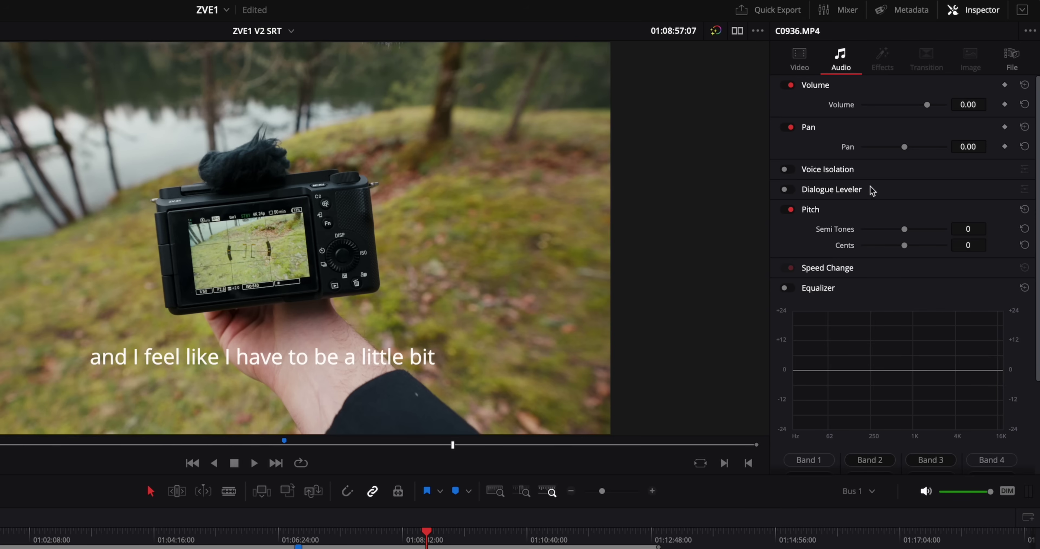
scroll(843, 285, "down", 3)
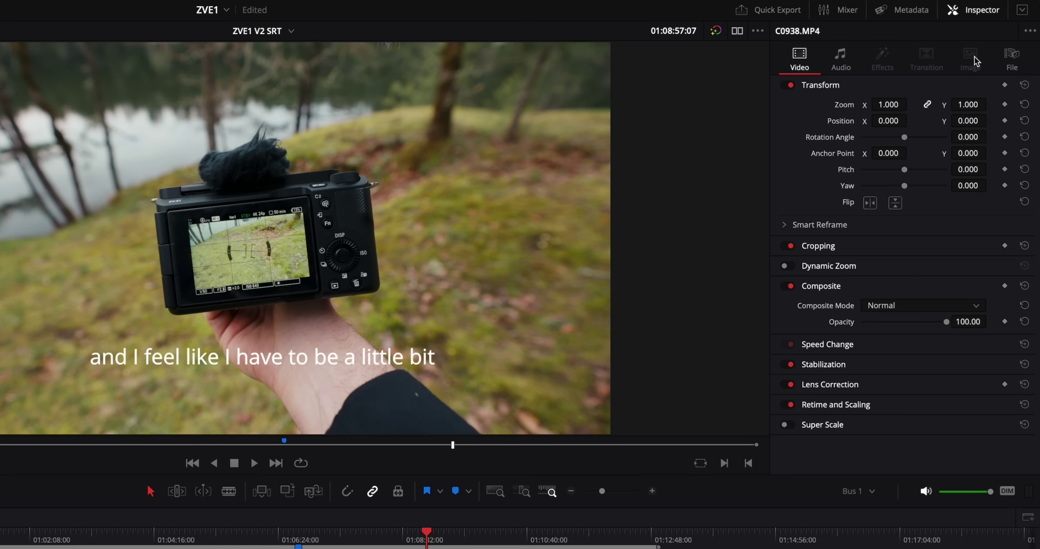
left_click(1019, 59)
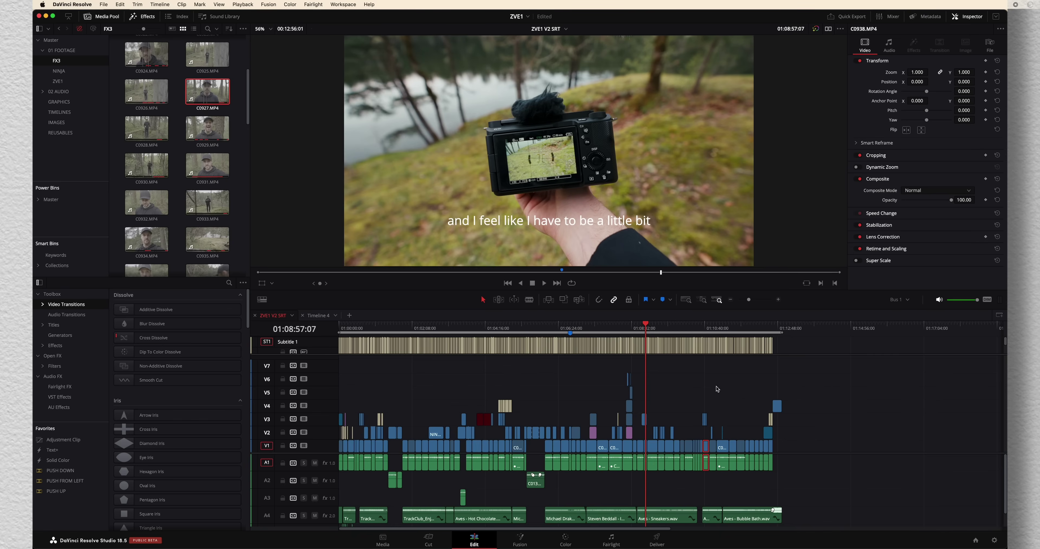
Step: Select clip C0945.MP4 on track V3 of the timeline and view its node graph on the Fusion page
key("super+equal")
key("super+equal")
key("super+equal")
left_click(657, 424)
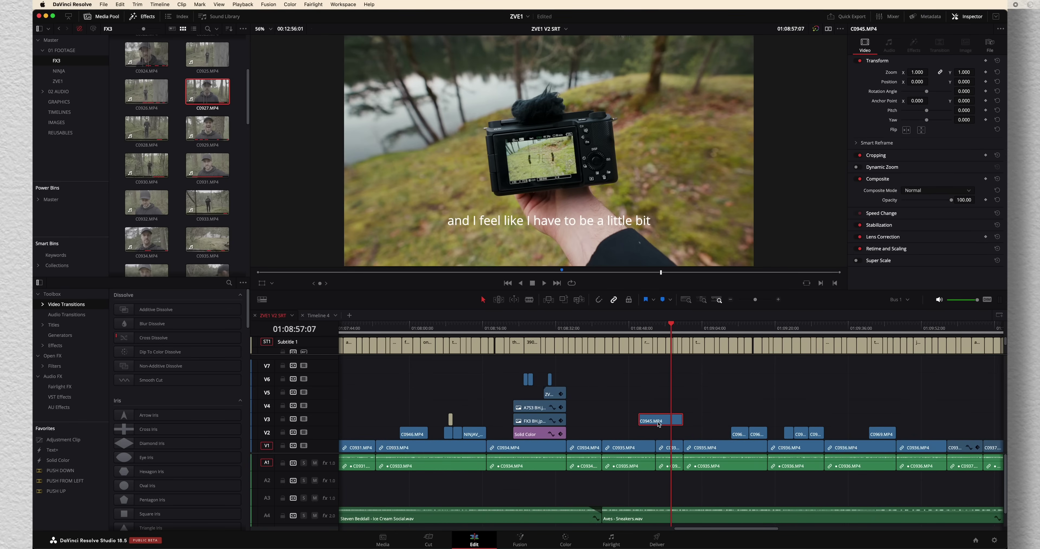
left_click(520, 540)
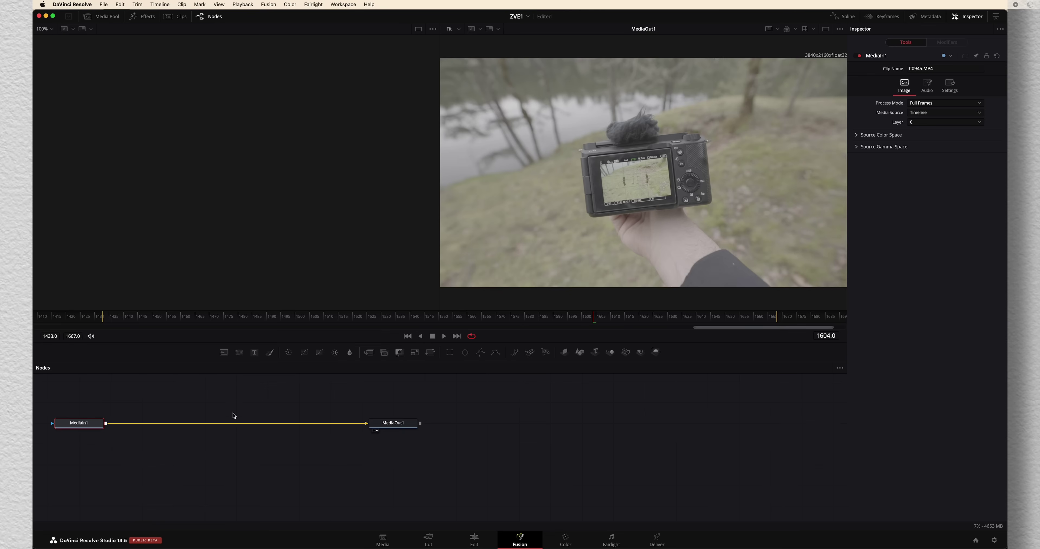
left_click(476, 540)
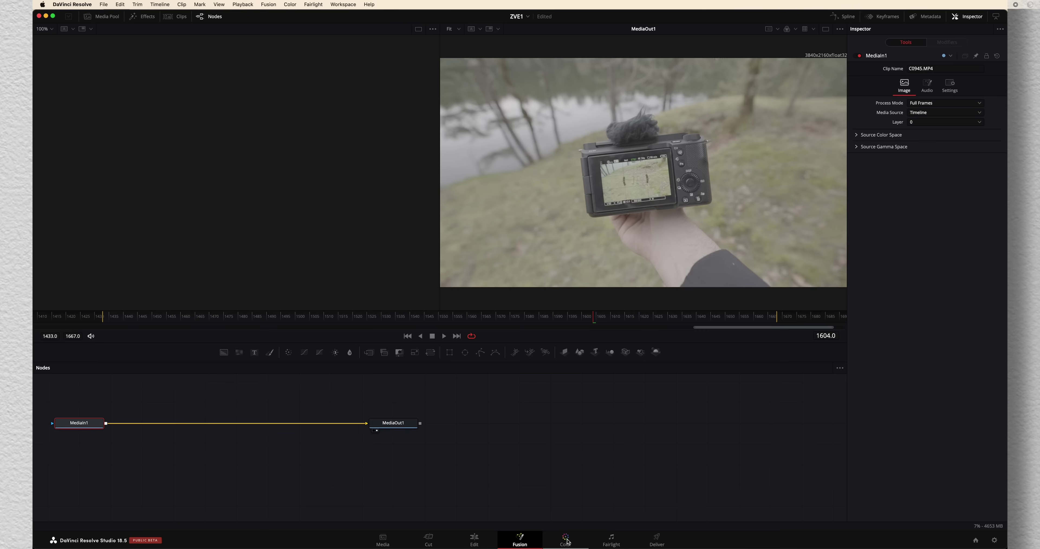
Step: Go to the Color page and switch the video scope from Vectorscope to another scope type
left_click(566, 539)
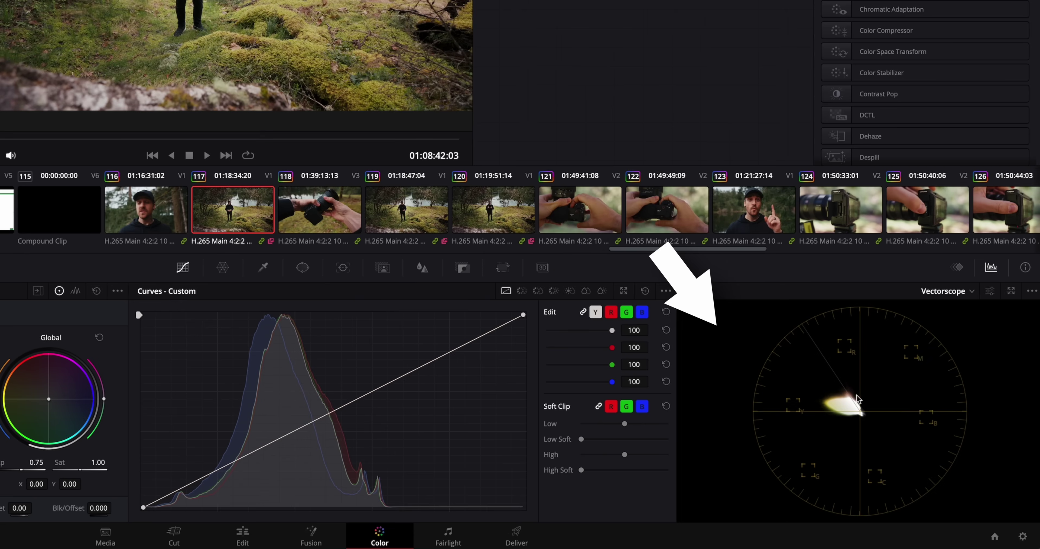
left_click(971, 294)
left_click(952, 323)
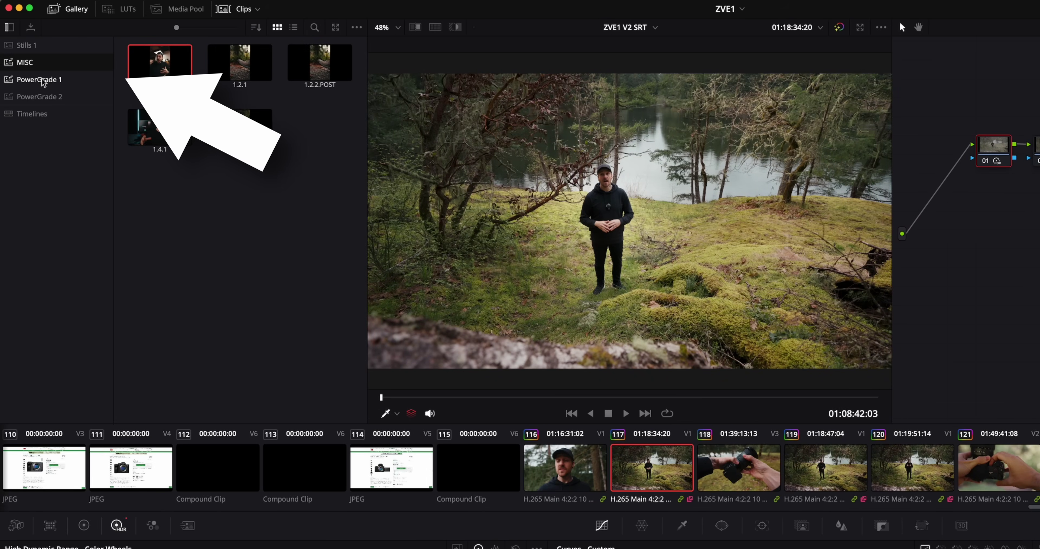
Step: Examine the Stills 1 and PowerGrade 1 albums in the Gallery and the Grab Still option for the current frame
left_click(43, 80)
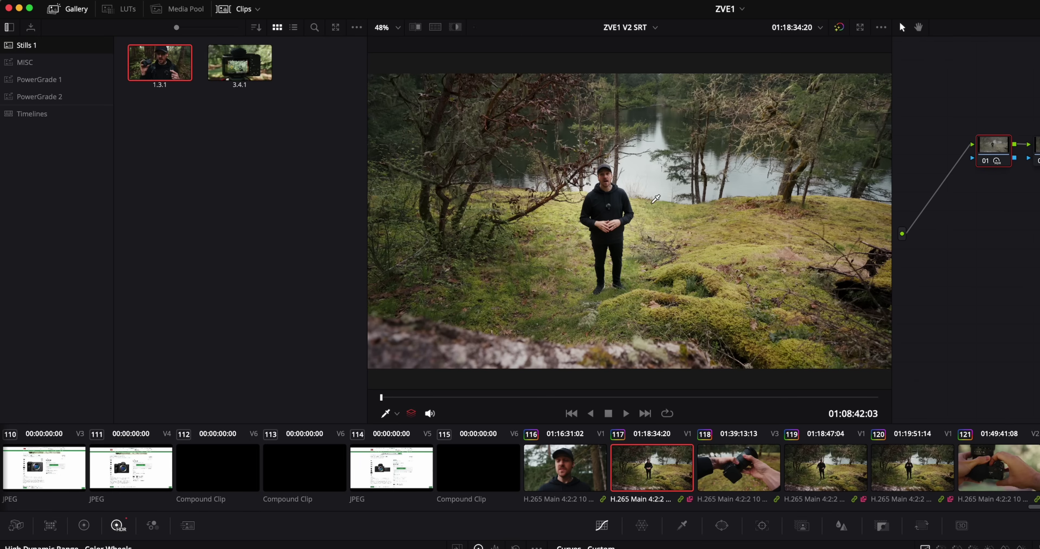
right_click(655, 190)
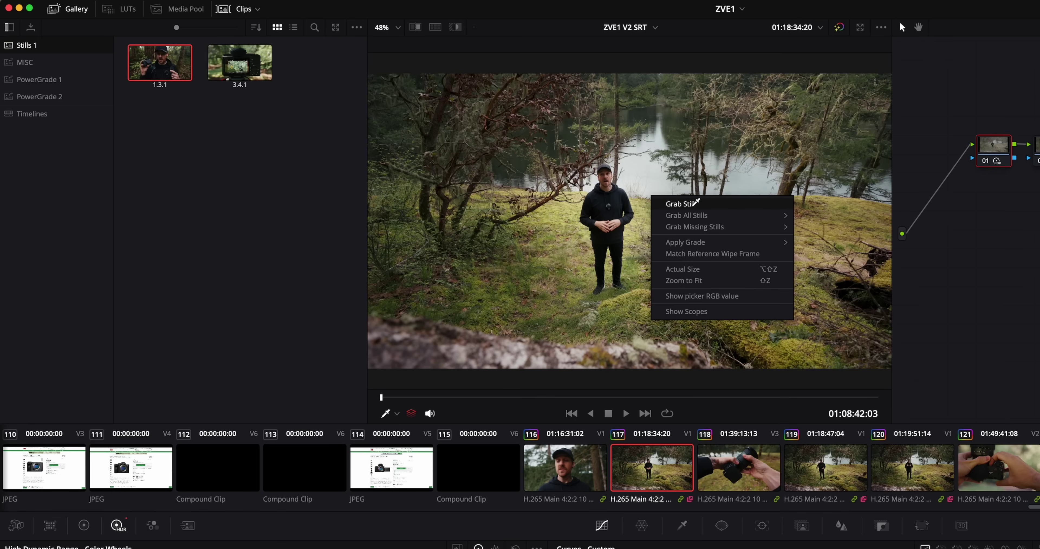
left_click(223, 169)
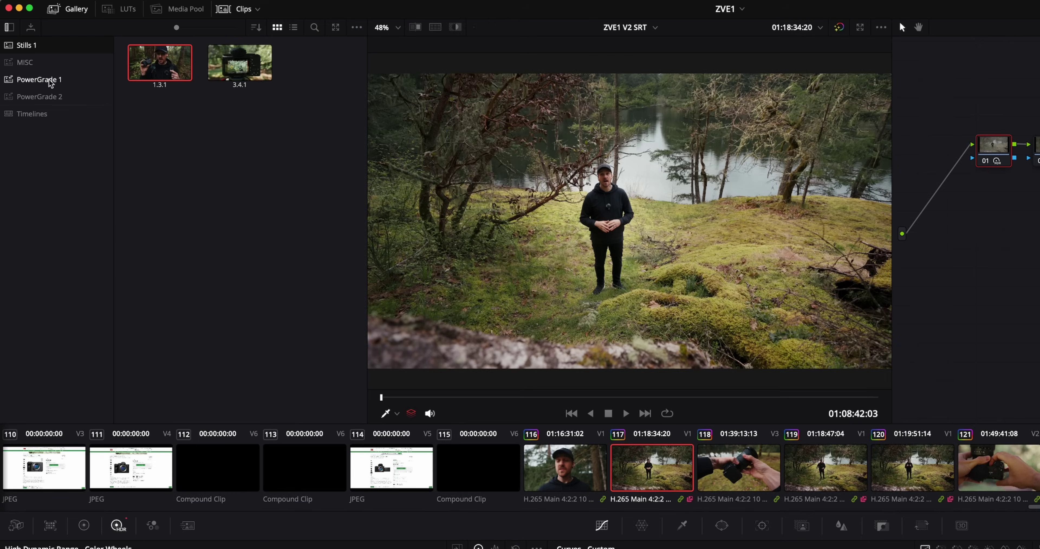
left_click(50, 81)
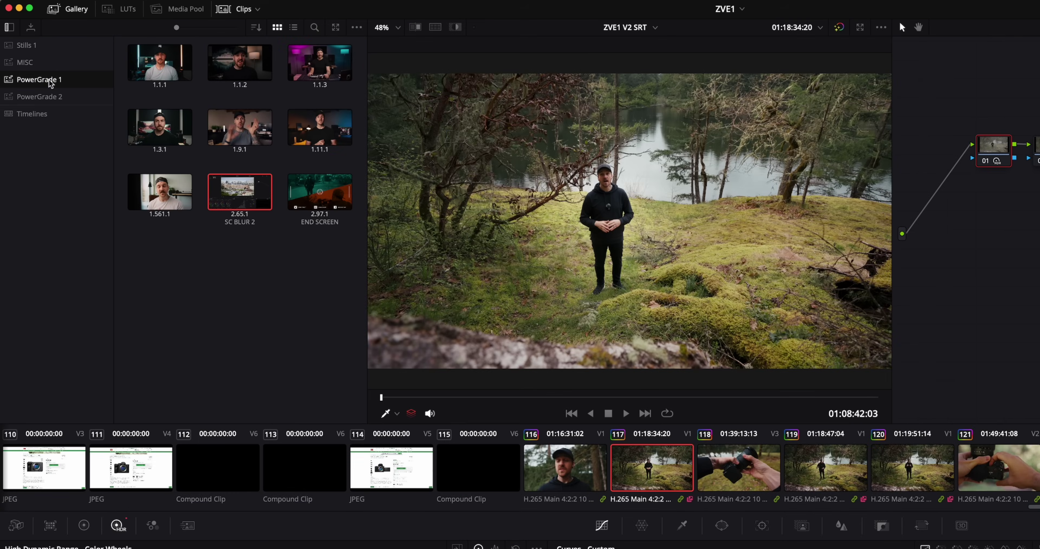
right_click(633, 196)
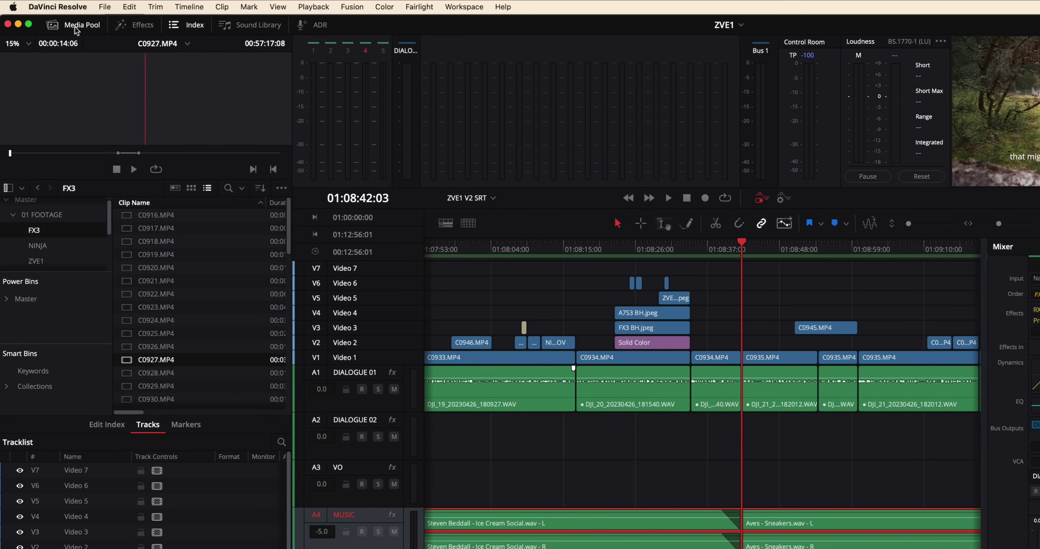
Step: Hide the media pool and index on the Fairlight page and play the timeline from 01:08:42:03
left_click(89, 17)
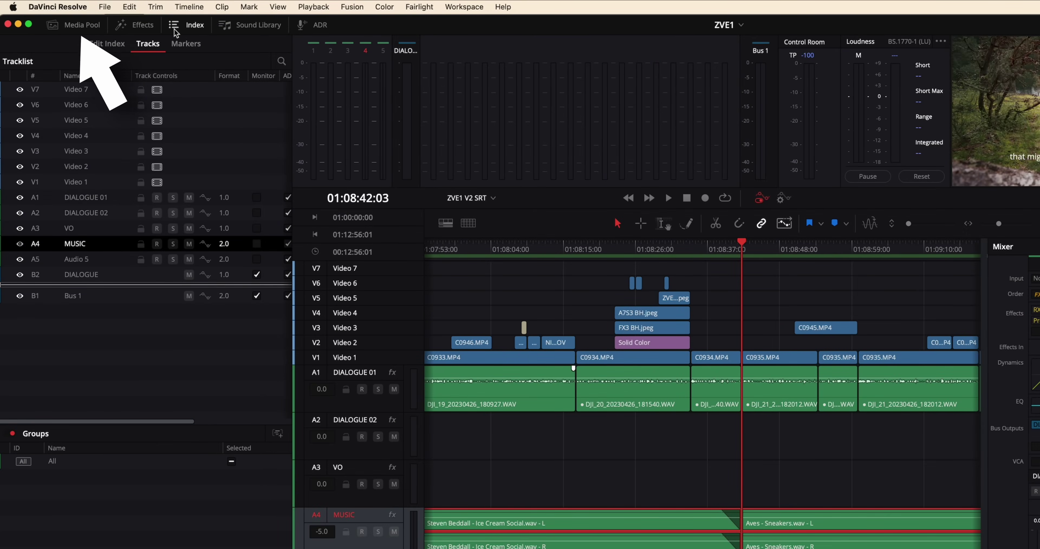
left_click(190, 25)
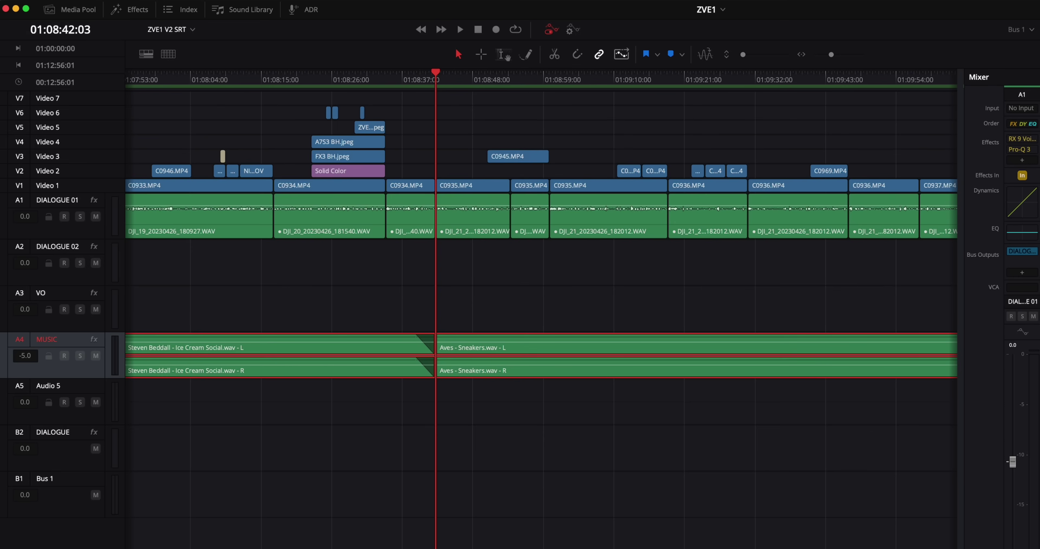
key("space")
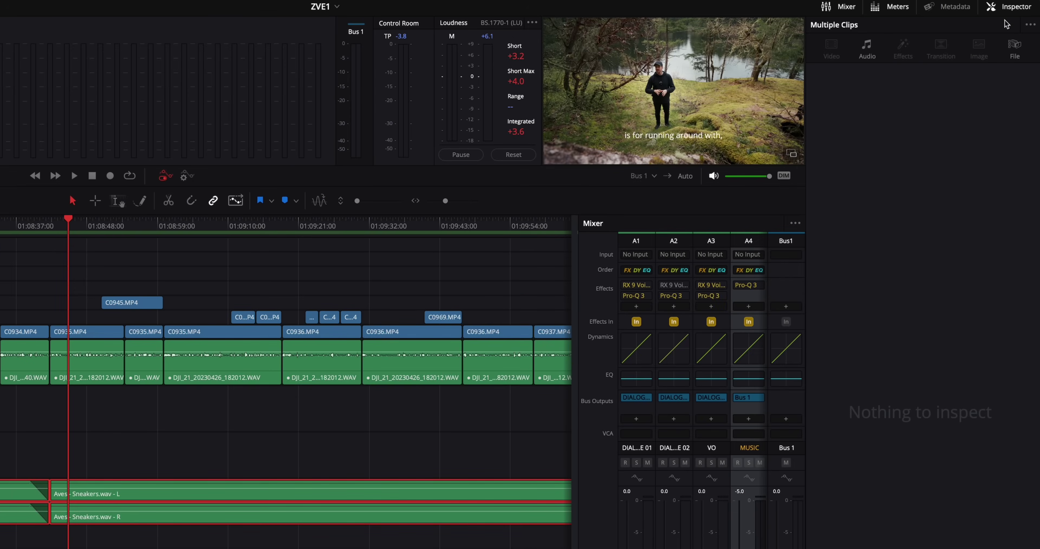
Step: Select a C0936.MP4 audio clip on track A1, examine its audio settings in the Inspector and hide the Inspector
left_click(326, 378)
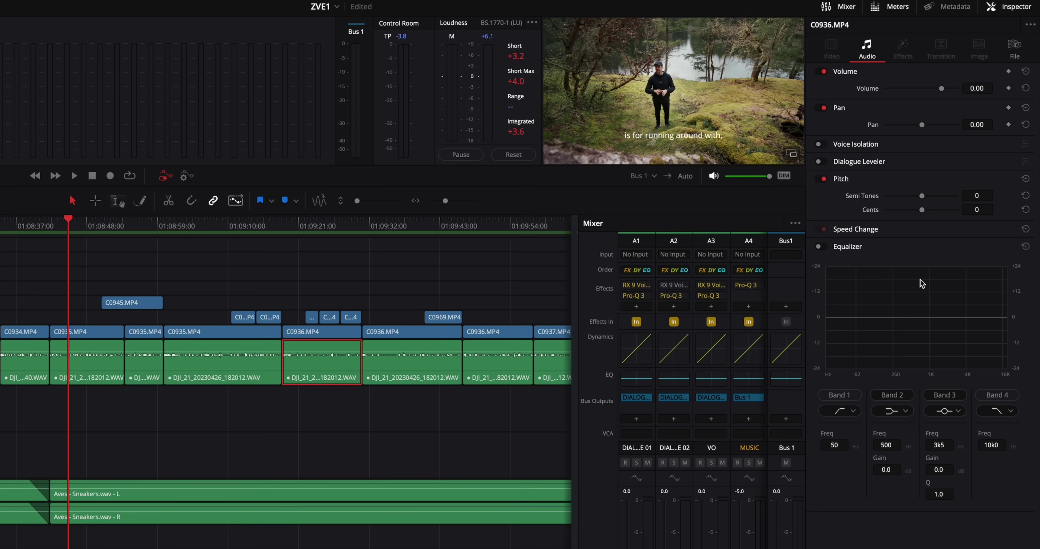
left_click(1008, 11)
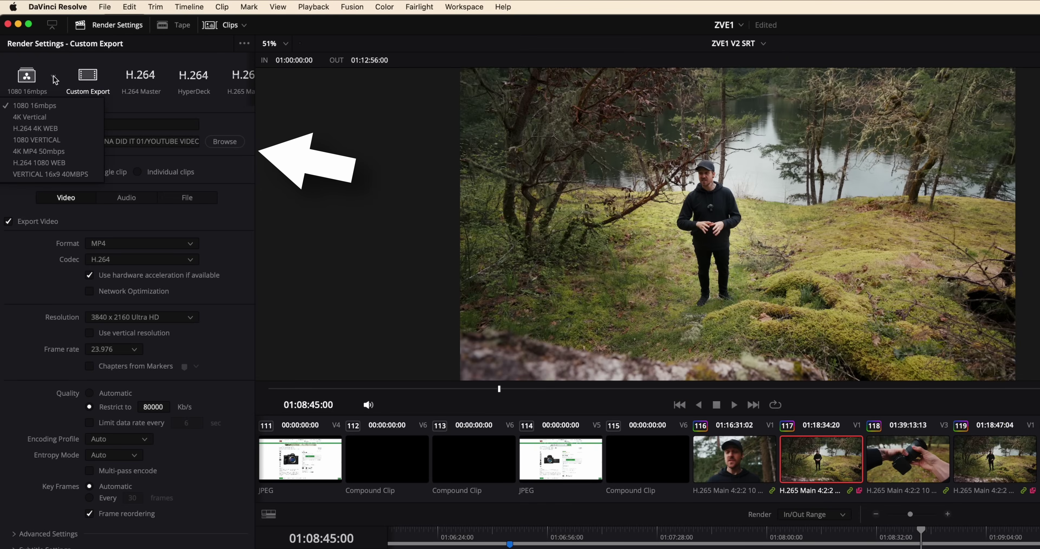
Step: Review the saved custom render presets on the Deliver page and toggle the clip thumbnail strip
mouse_move(53, 109)
left_mouse_down()
mouse_move(124, 109)
mouse_move(36, 115)
left_mouse_up()
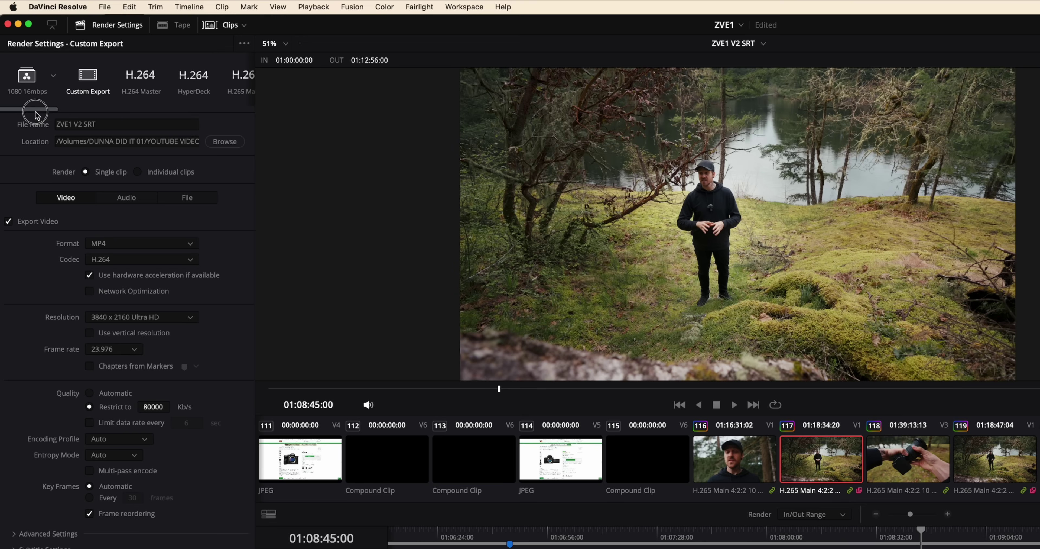
left_click(226, 27)
left_click(226, 27)
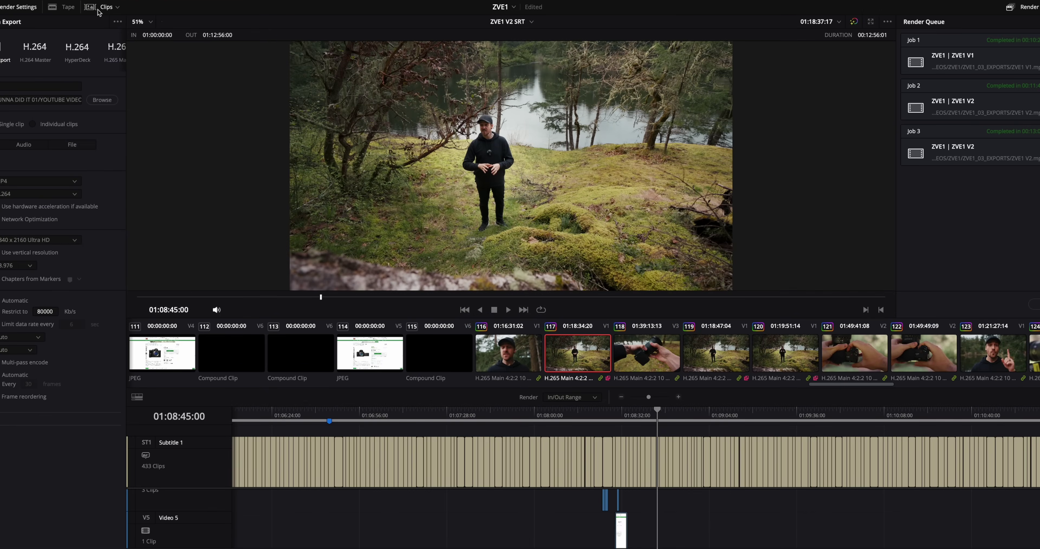
left_click(99, 9)
left_click(99, 9)
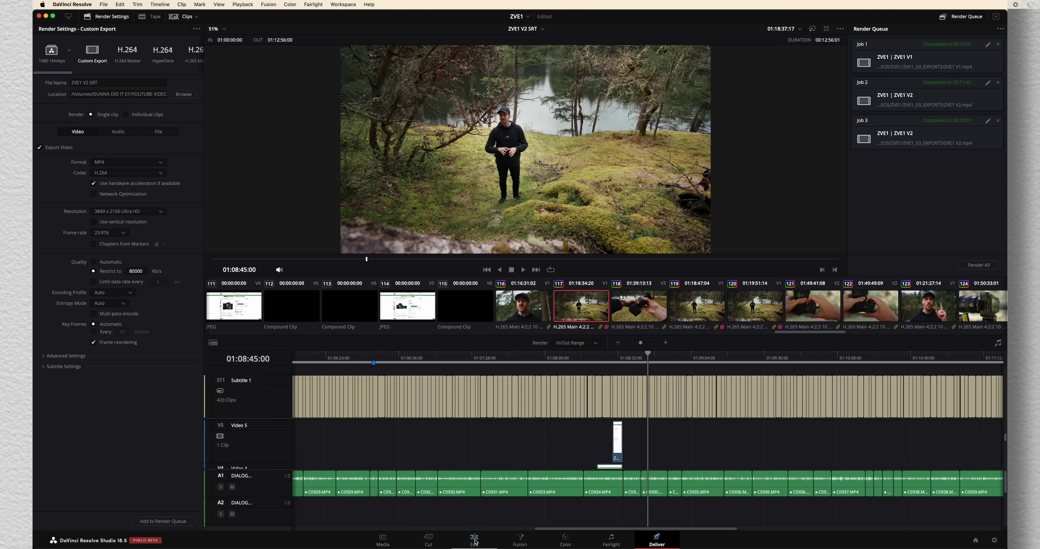
Step: Return to the Edit page and open the project The Best Video Ever from the Project Manager
left_click(474, 539)
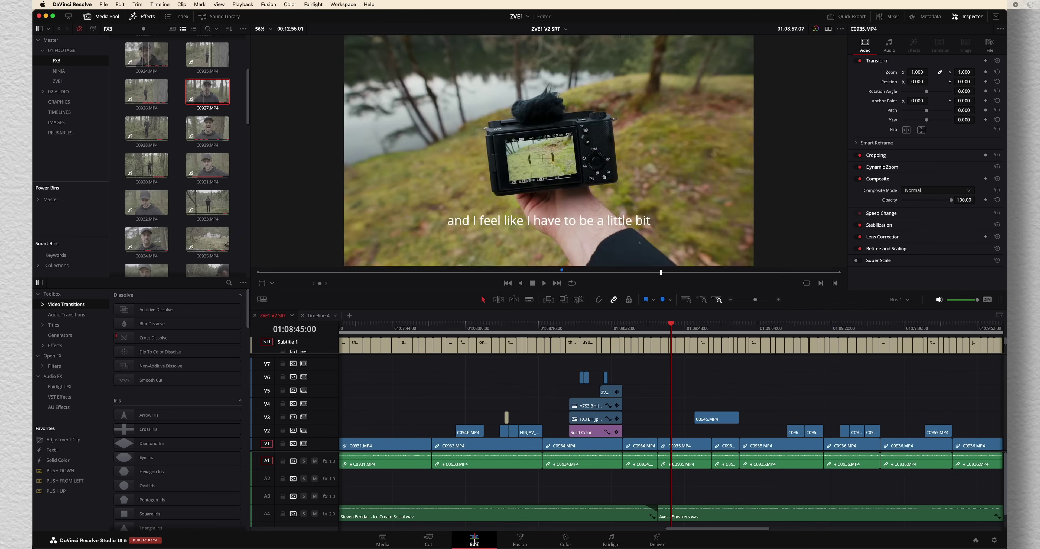
key("shift+1")
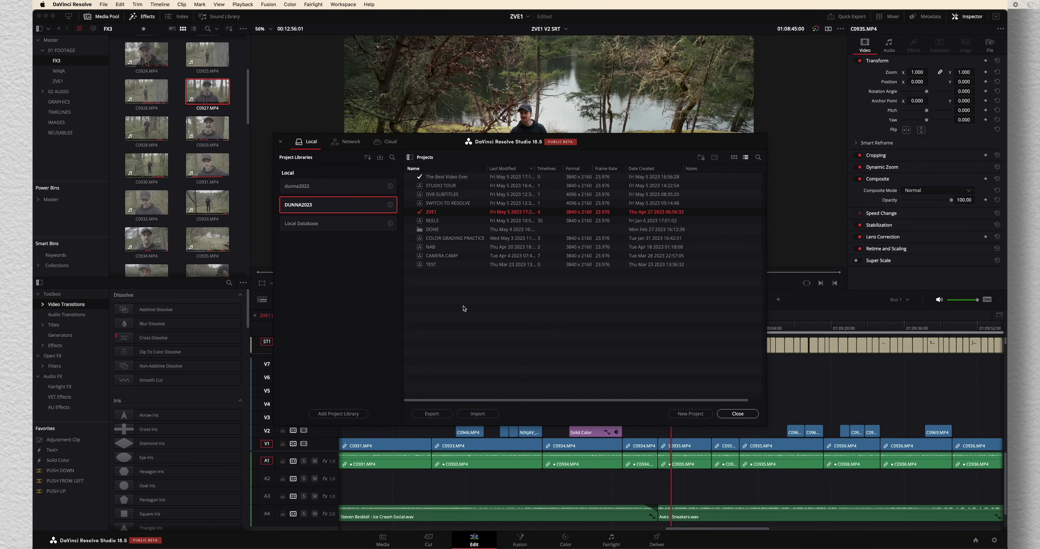
double_click(452, 179)
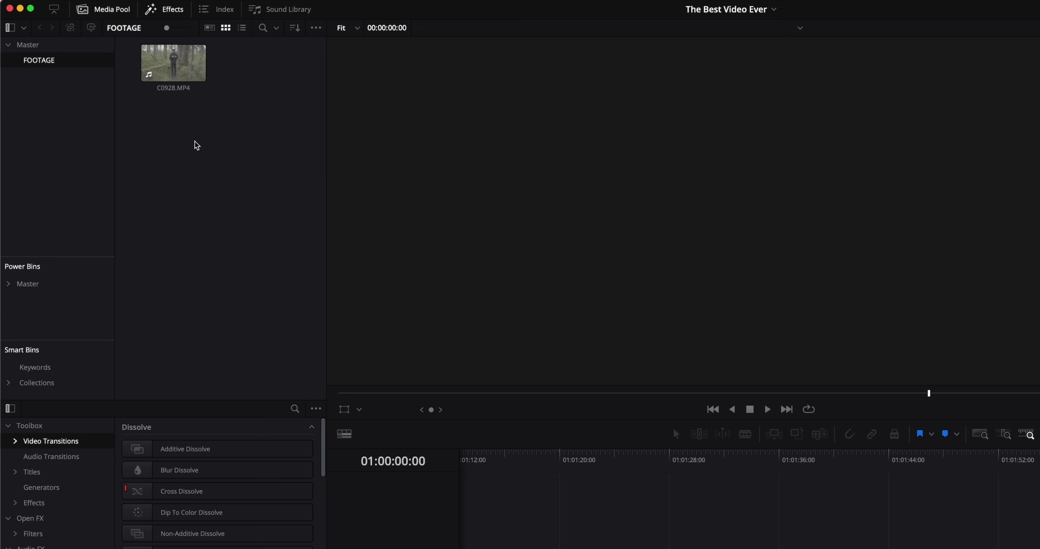
Step: Import clips C0951, C0957, C0958 and C0959 from Finder's FX3 folder into the FOOTAGE bin
right_click(197, 145)
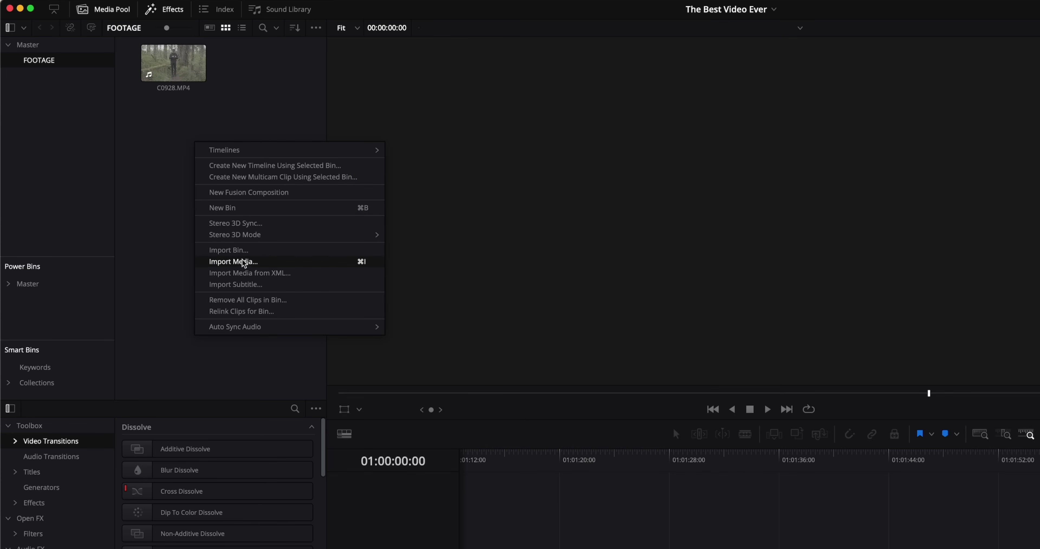
key("super+Tab")
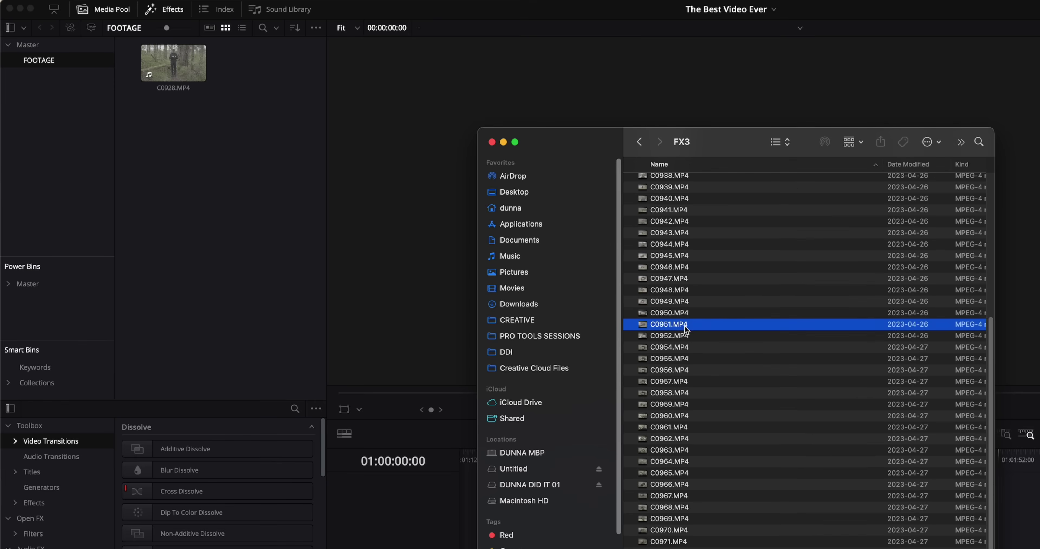
left_click(675, 382, "shift")
left_click_drag(679, 323, 226, 194)
Step: Go up to the ZVE1_02_VIDEO folder in Finder and add its FX3 folder to the media pool's bin list
left_click(640, 141)
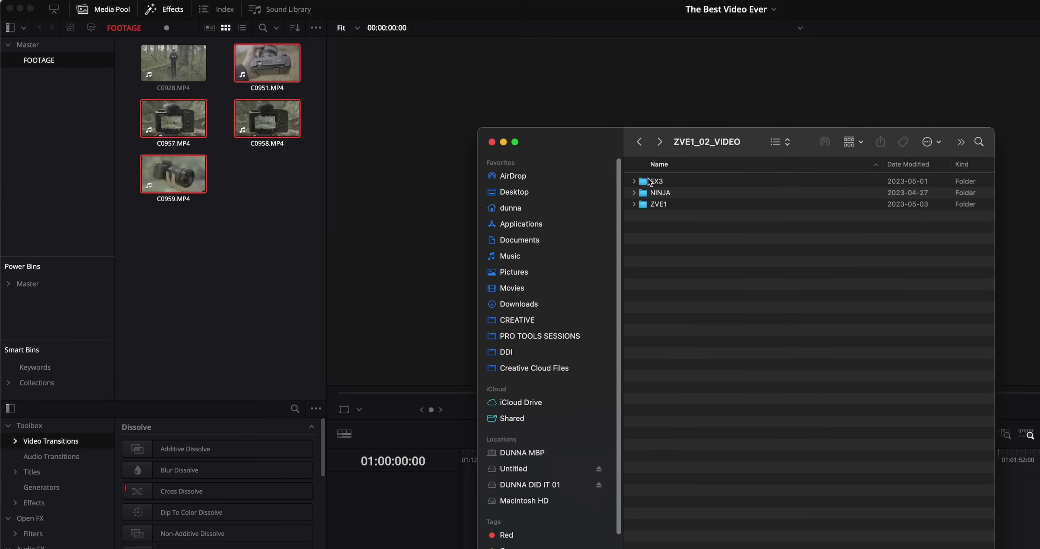
left_click_drag(659, 184, 48, 61)
left_click(37, 77)
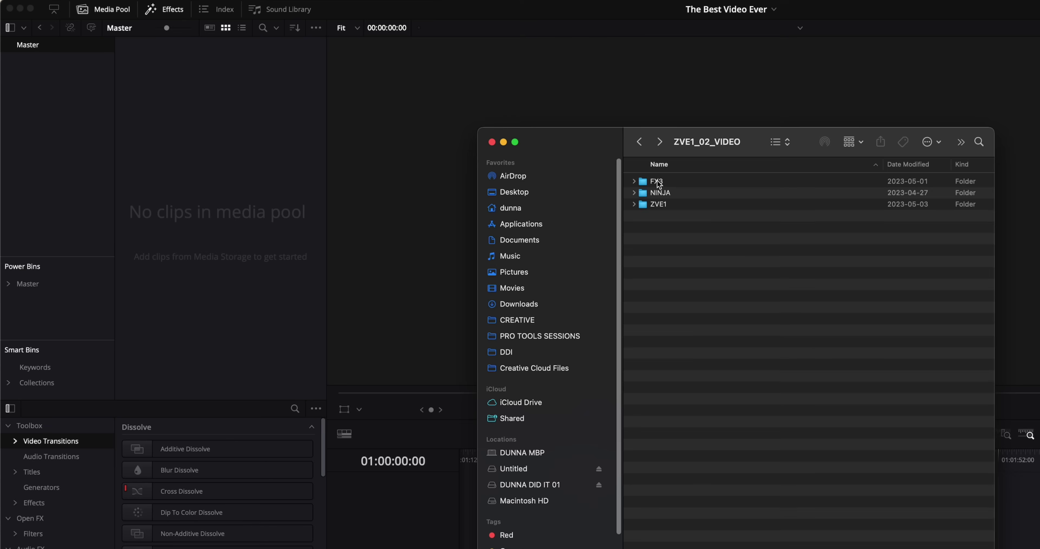
Step: Import the FX3, NINJA and ZVE1 folders together from Finder as bins under Master in the media pool
left_click(658, 182)
key("Down")
key("Down")
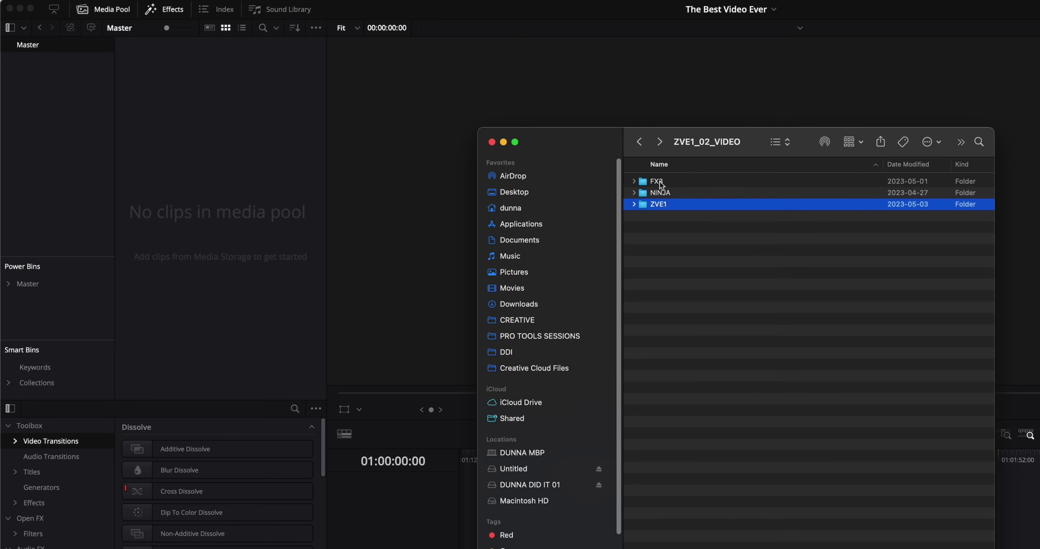
left_click(662, 184, "shift")
left_click_drag(662, 184, 28, 49)
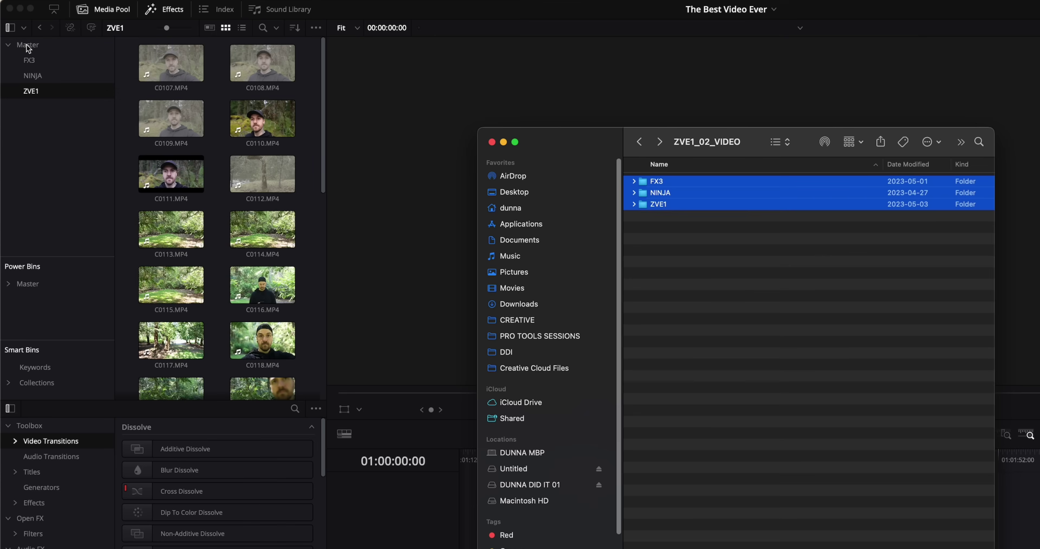
Step: View the contents of the FX3, NINJA and ZVE1 bins and return to the Master bin
left_click(56, 62)
left_click(55, 73)
left_click(50, 92)
left_click(41, 44)
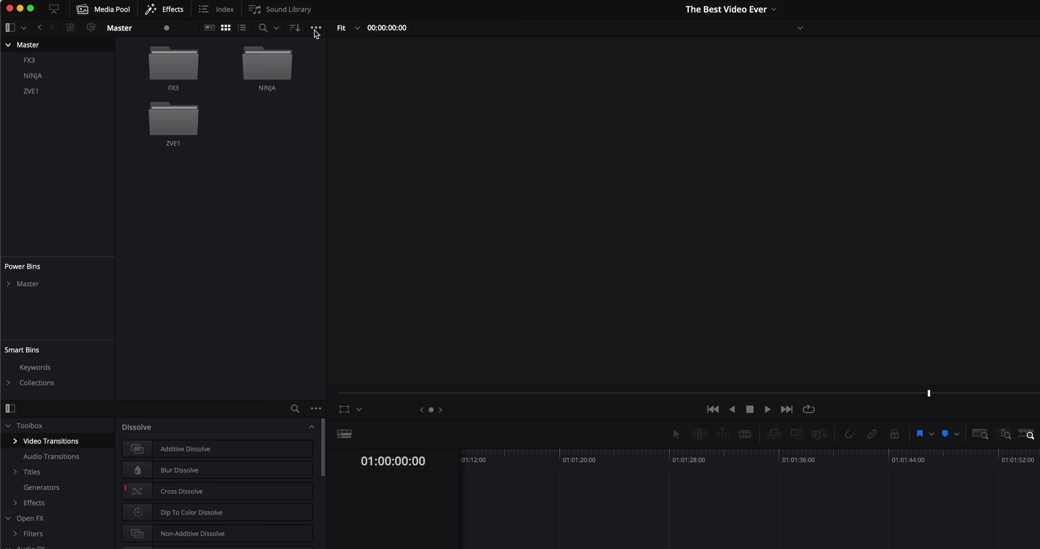
Step: Check the media pool's Show Smart Bins option and examine the folders stored in the Power Bins
left_click(315, 29)
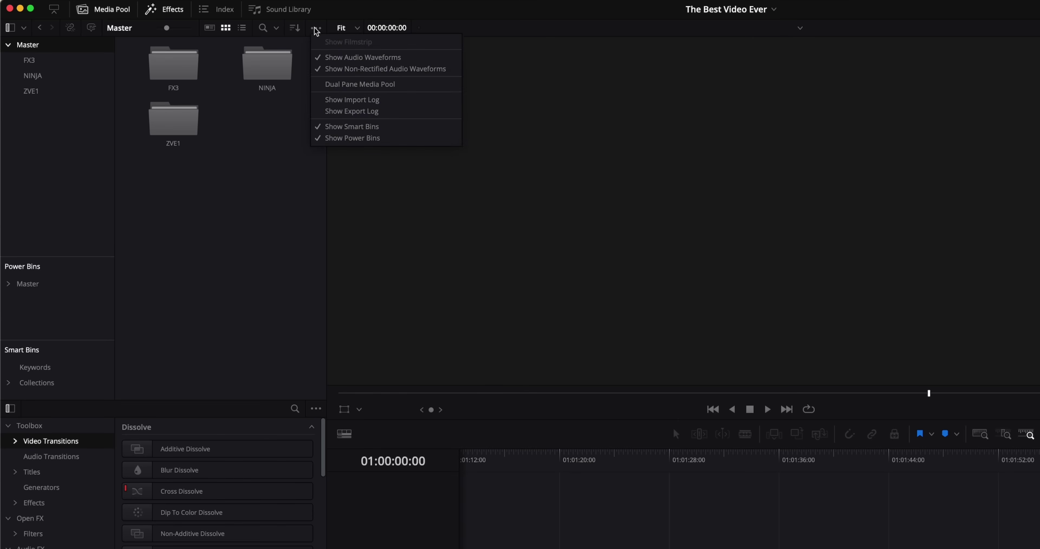
left_click(367, 127)
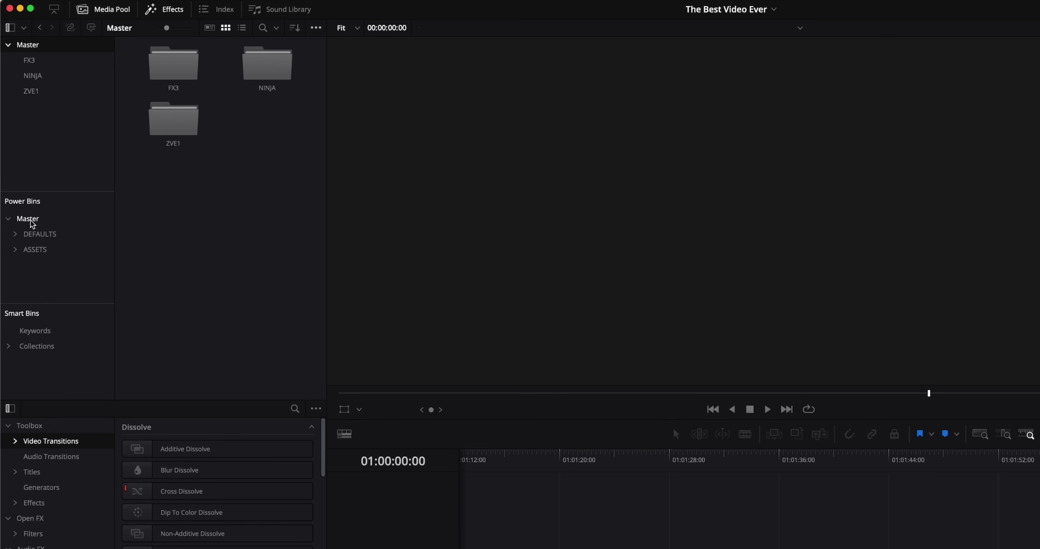
left_click(9, 218)
left_click(9, 219)
left_click(32, 252)
scroll(81, 250, "down", 3)
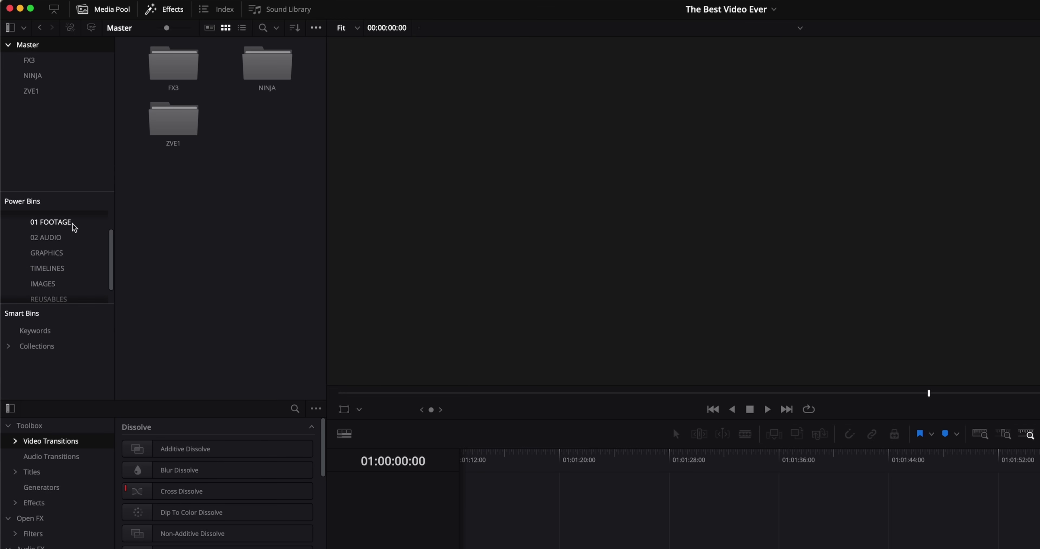
Step: Delete the FX3, NINJA and ZVE1 bins from the Master bin
left_click(30, 92)
left_click(33, 60, "shift")
key("Delete")
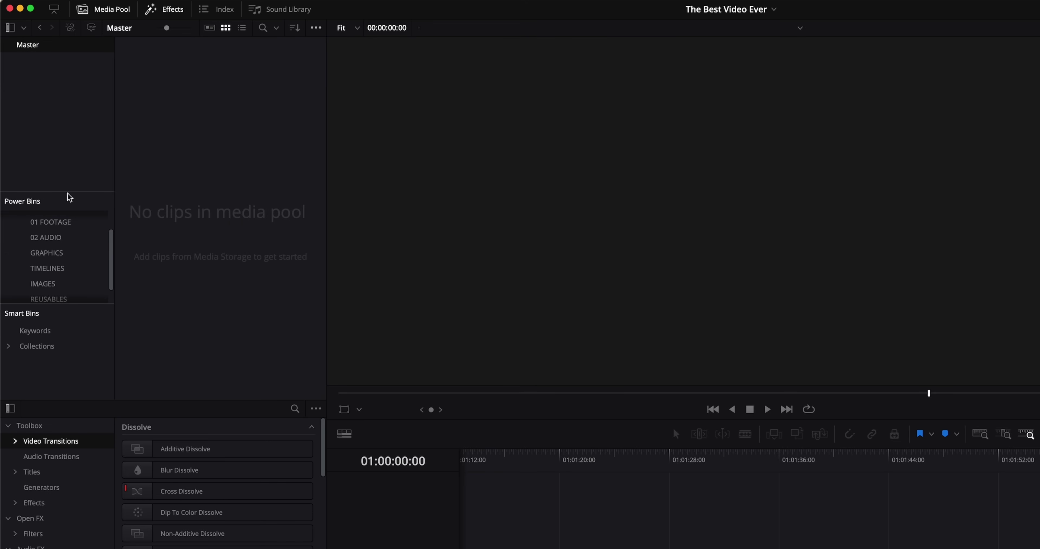
Step: Copy the six DEFAULTS power bins, 01 FOOTAGE through REUSABLES, into the project's Master bin
left_click(54, 222)
scroll(75, 266, "down", 2)
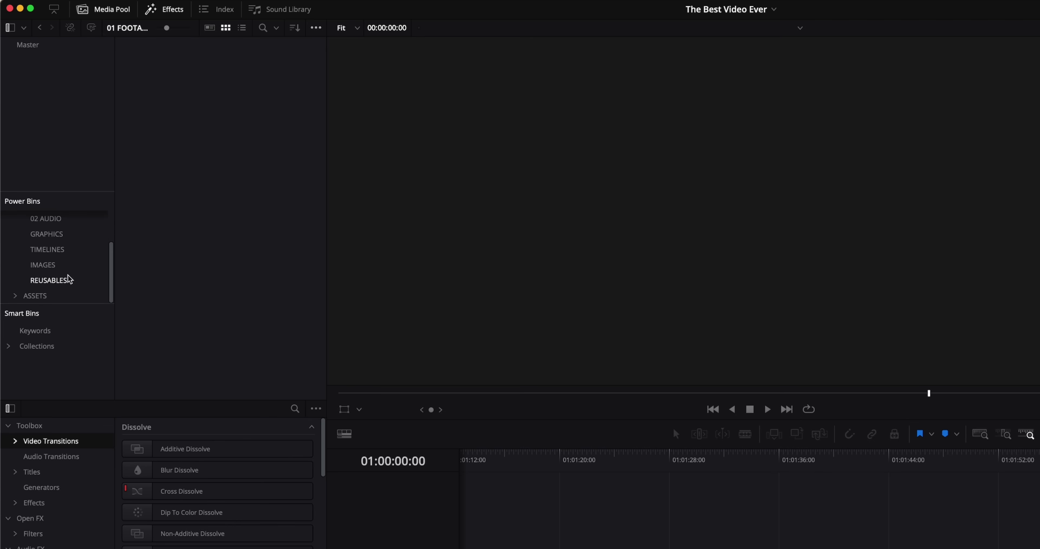
left_click(65, 281, "shift")
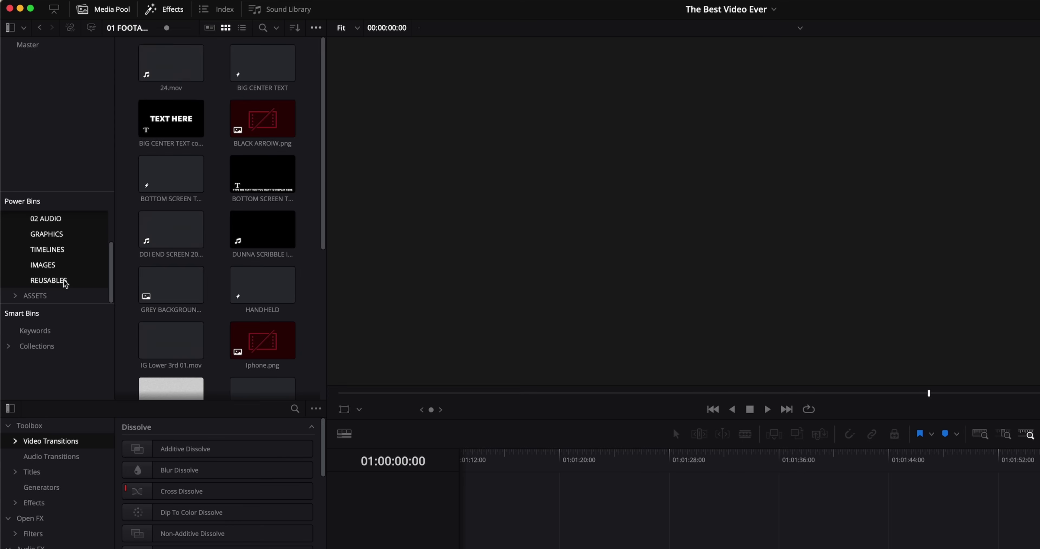
scroll(64, 278, "up", 3)
left_click_drag(55, 245, 27, 46)
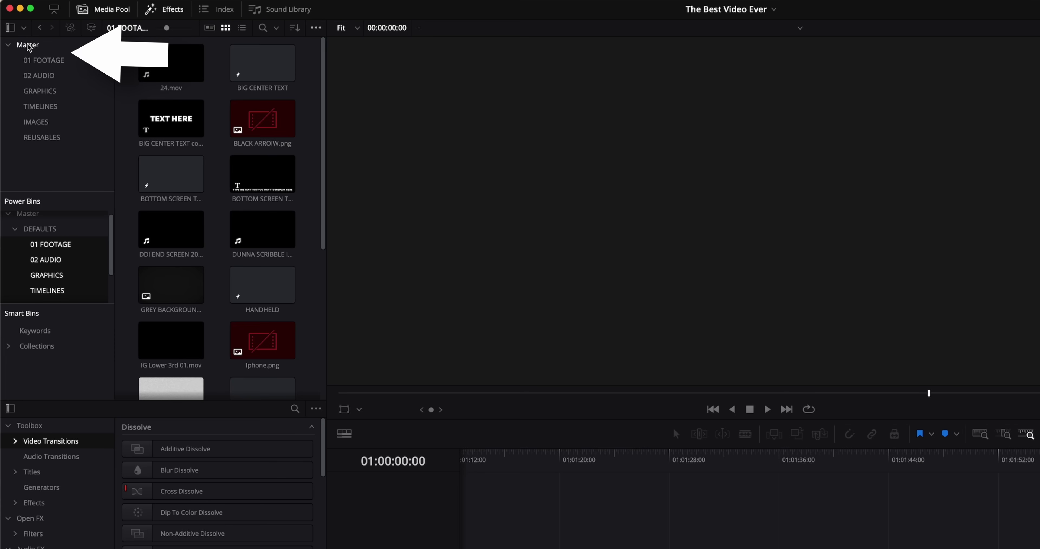
Step: View the contents of each copied bin under Master, from 01 FOOTAGE to REUSABLES
left_click(50, 62)
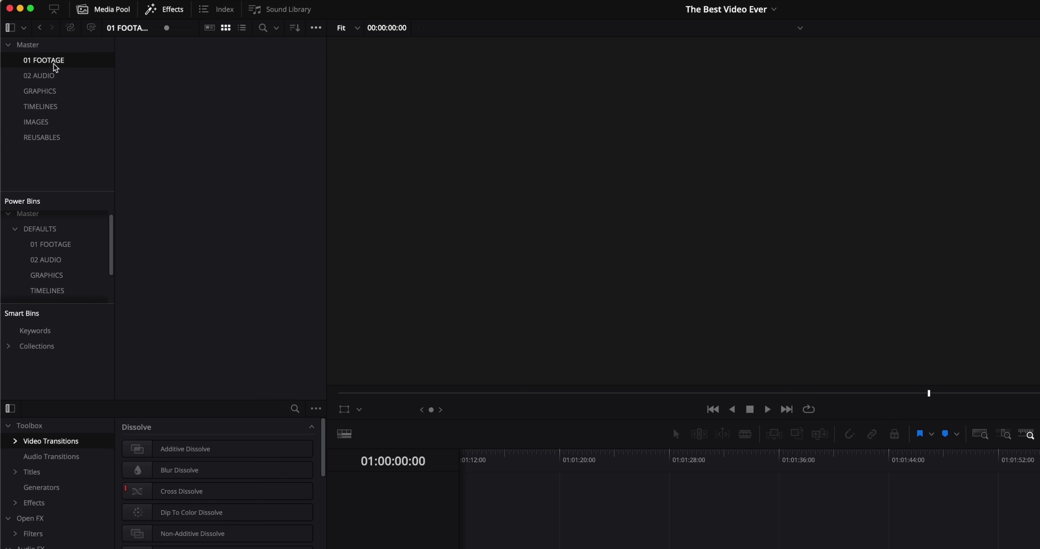
left_click(45, 76)
left_click(45, 92)
left_click(47, 109)
left_click(43, 121)
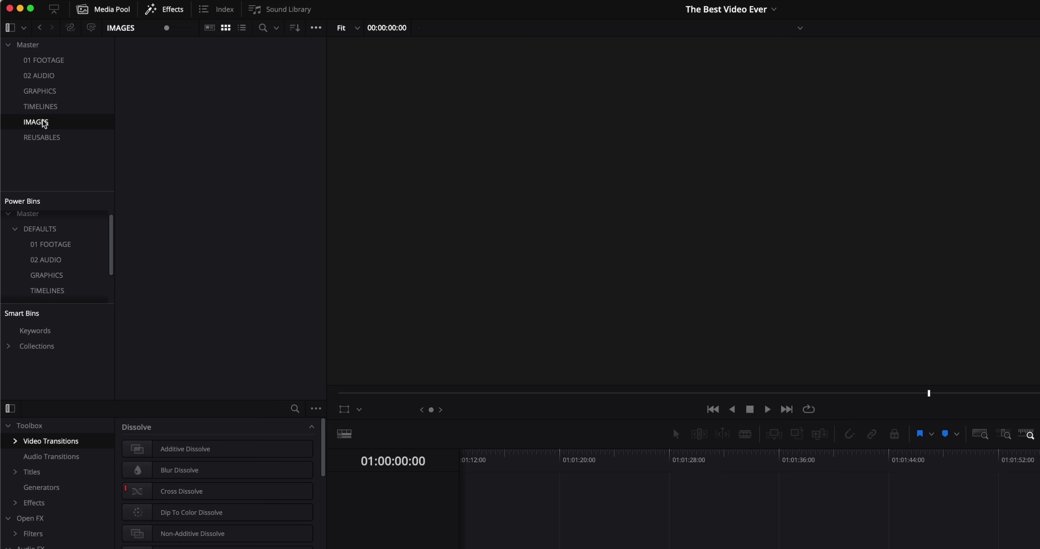
left_click(44, 137)
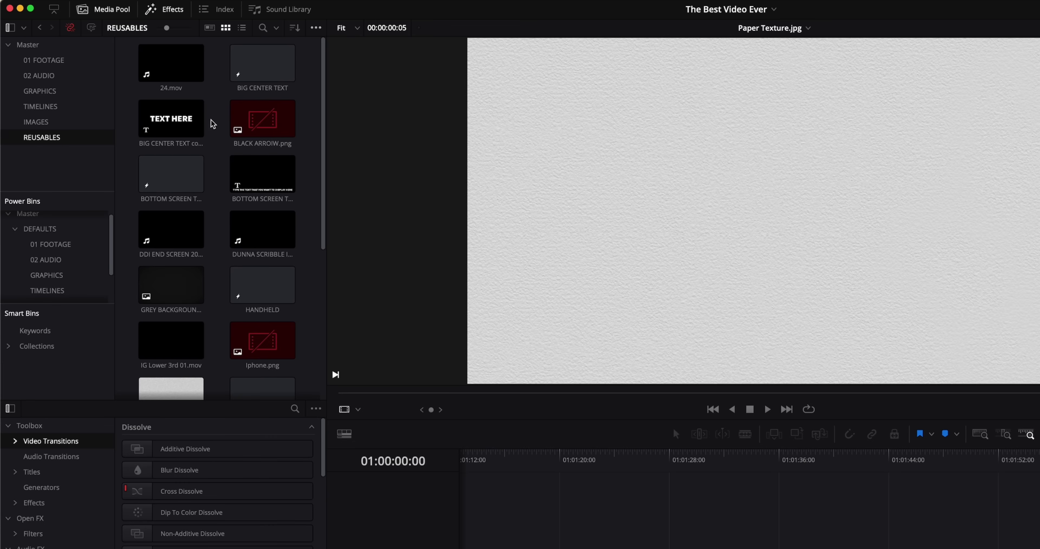
scroll(214, 125, "down", 3)
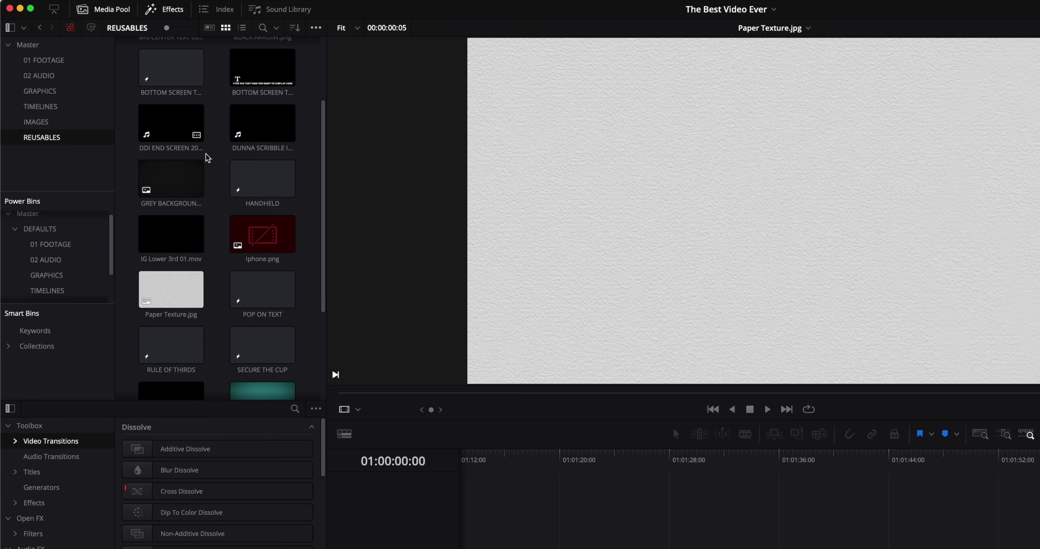
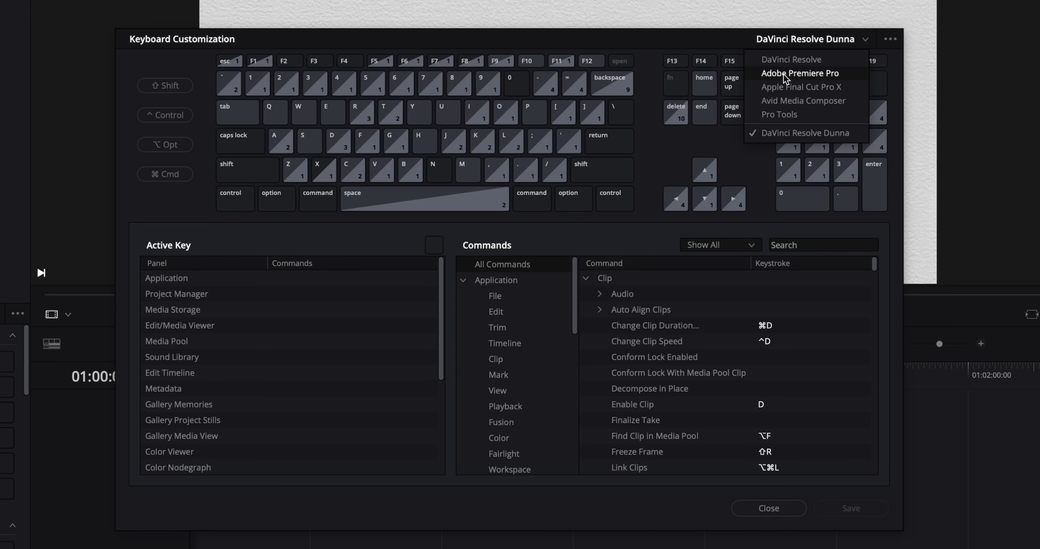
Step: Find the Auto Align Clips command with "auto ali", assign Ctrl+Option+Cmd+W to Based on Waveform, and save the keyboard preset
left_click(691, 39)
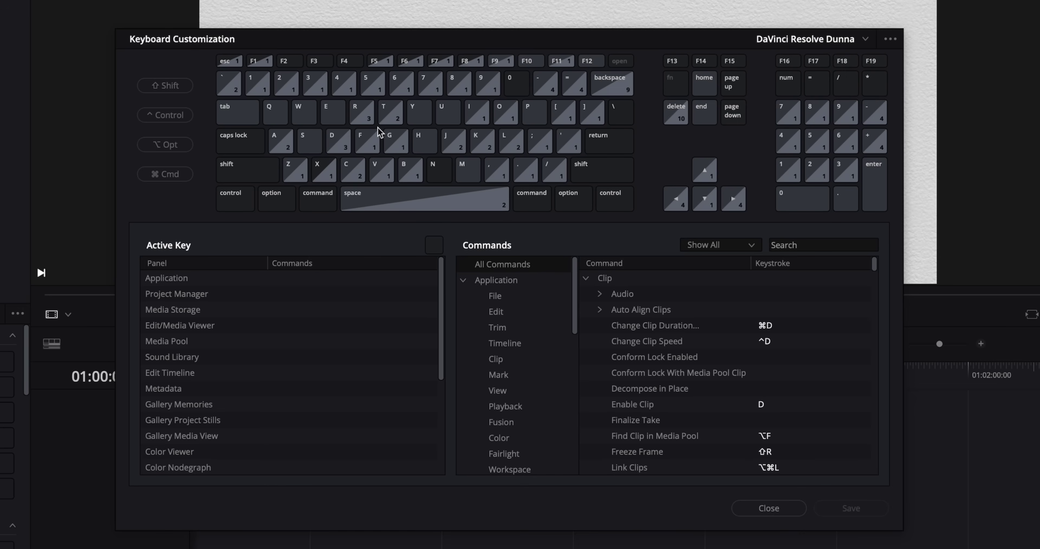
left_click(806, 246)
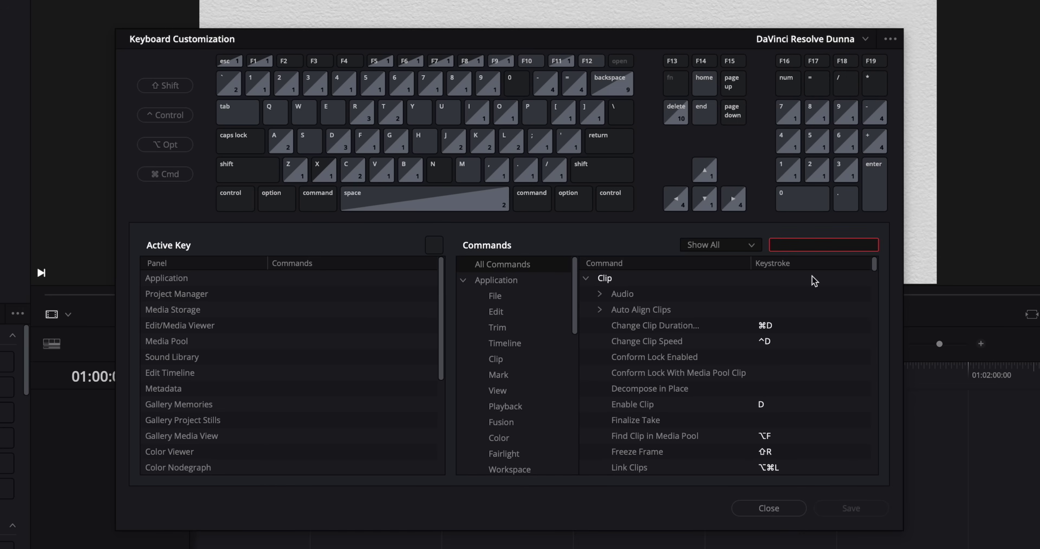
type("auto ali")
left_click(600, 294)
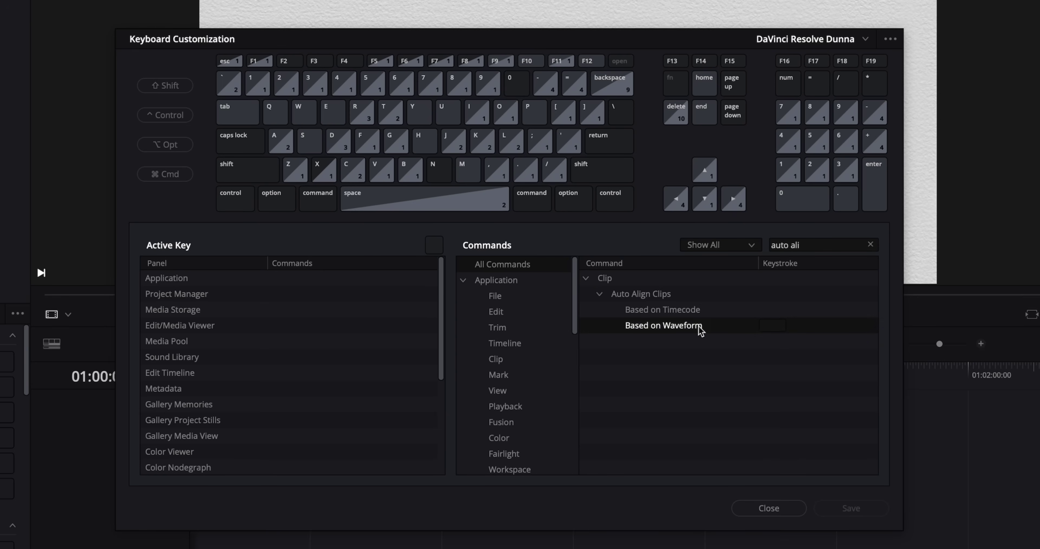
left_click(779, 329)
key("ctrl+alt+super+w")
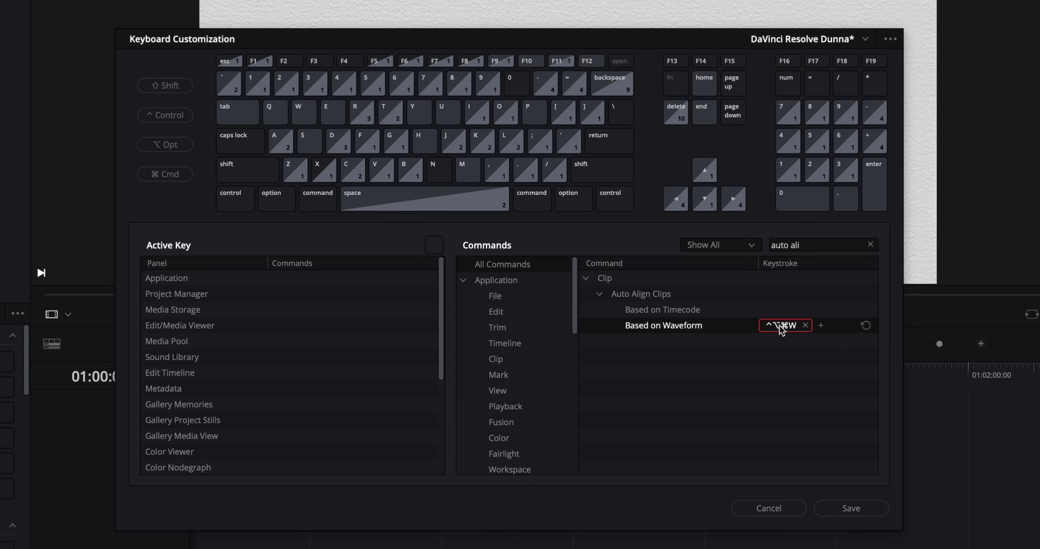
left_click(843, 509)
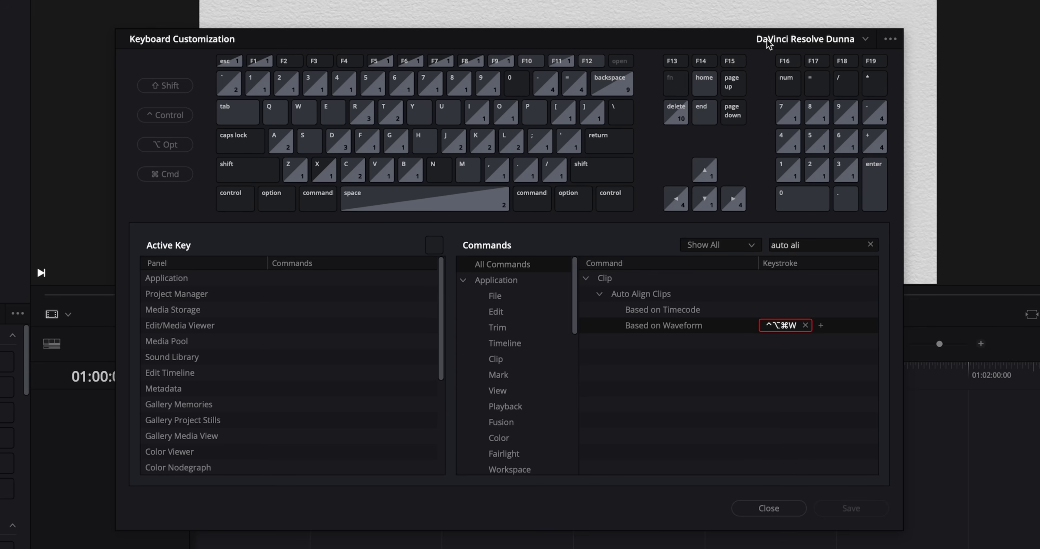
Step: Review the keyboard presets and the options to import, export and delete them, and clear the command search
left_click(866, 39)
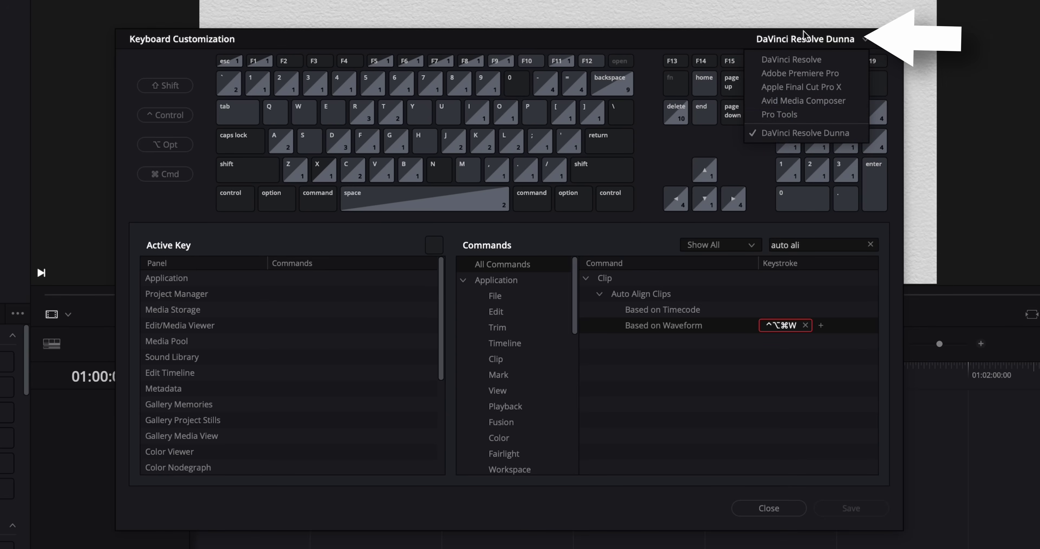
left_click(716, 35)
left_click(889, 39)
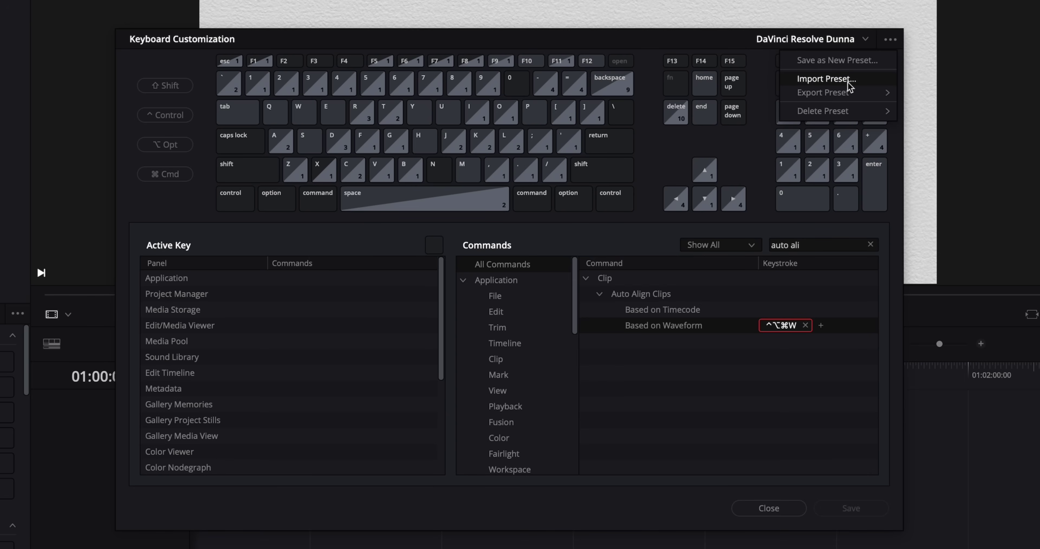
mouse_move(842, 95)
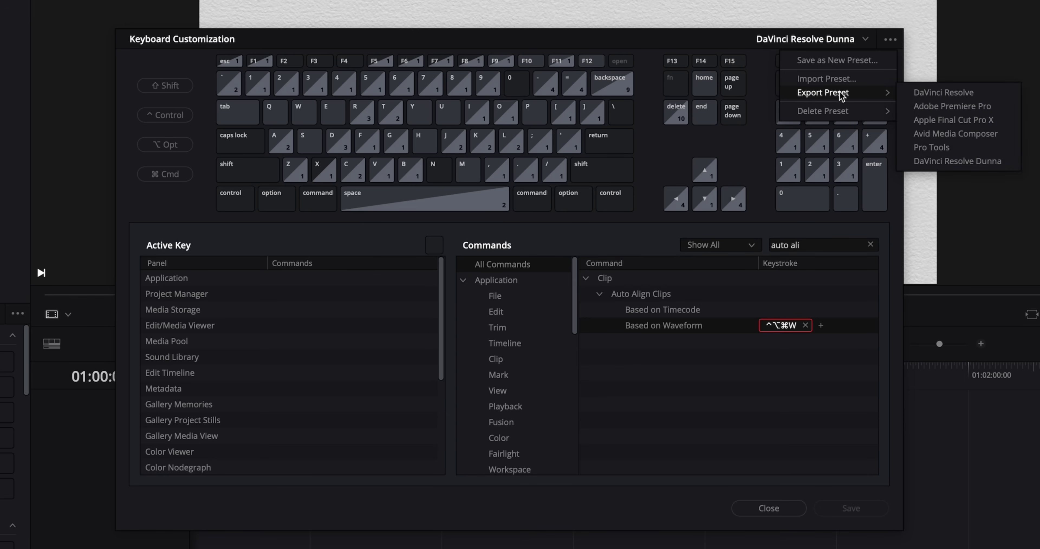
mouse_move(838, 115)
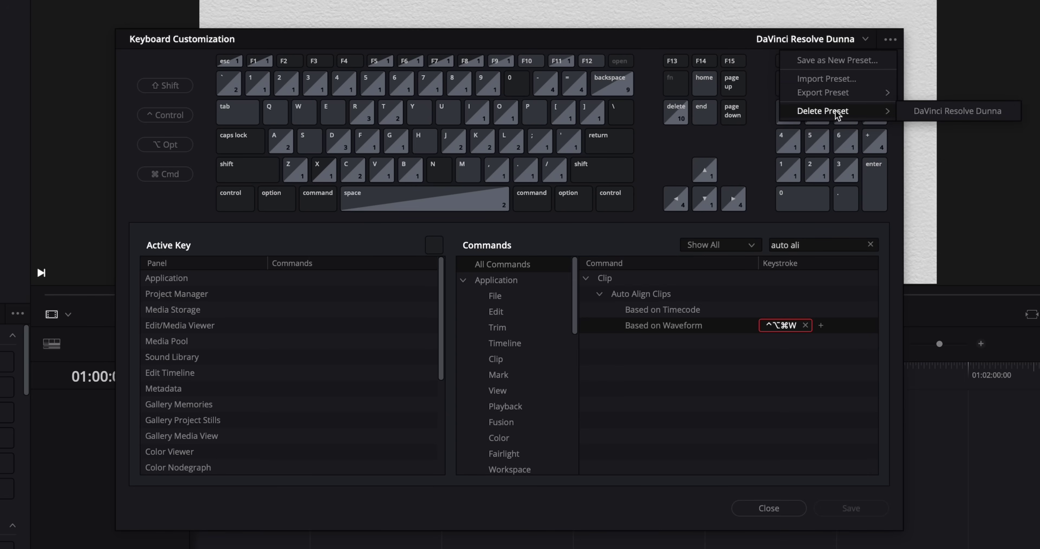
left_click(597, 40)
left_click(870, 245)
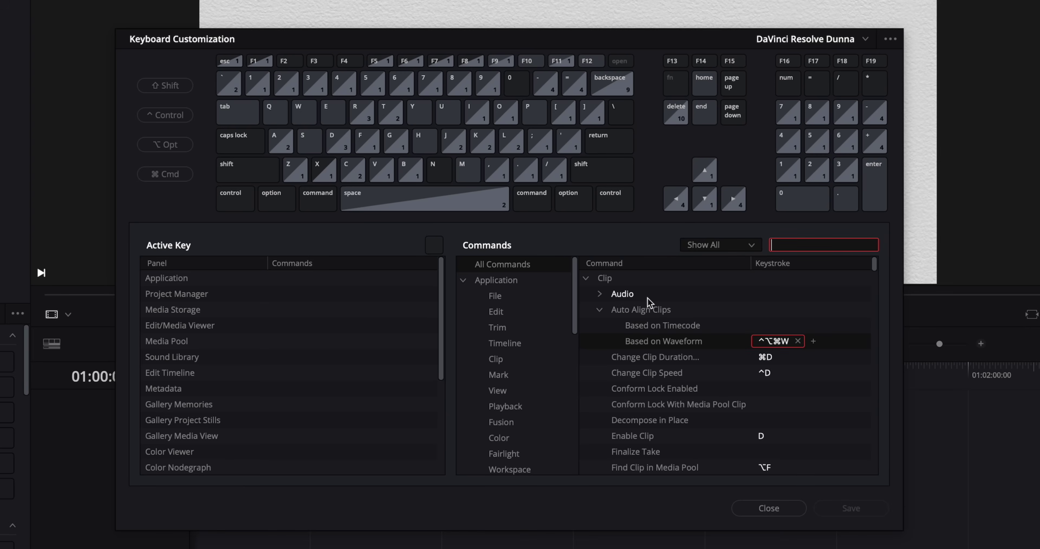
left_click(600, 310)
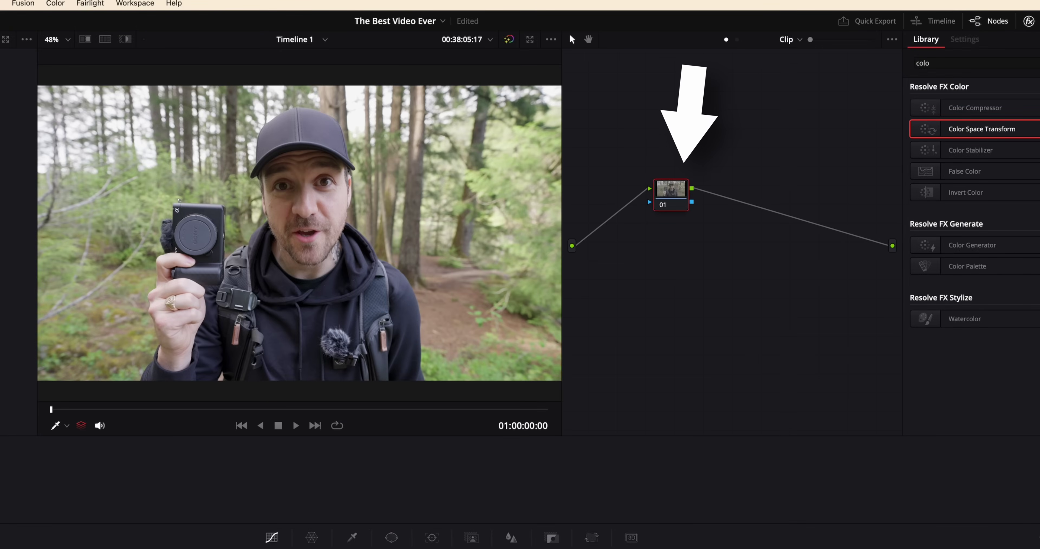
Step: Hide and show the node graph again, and move node 01 closer to its centre
left_click(991, 22)
left_click(991, 23)
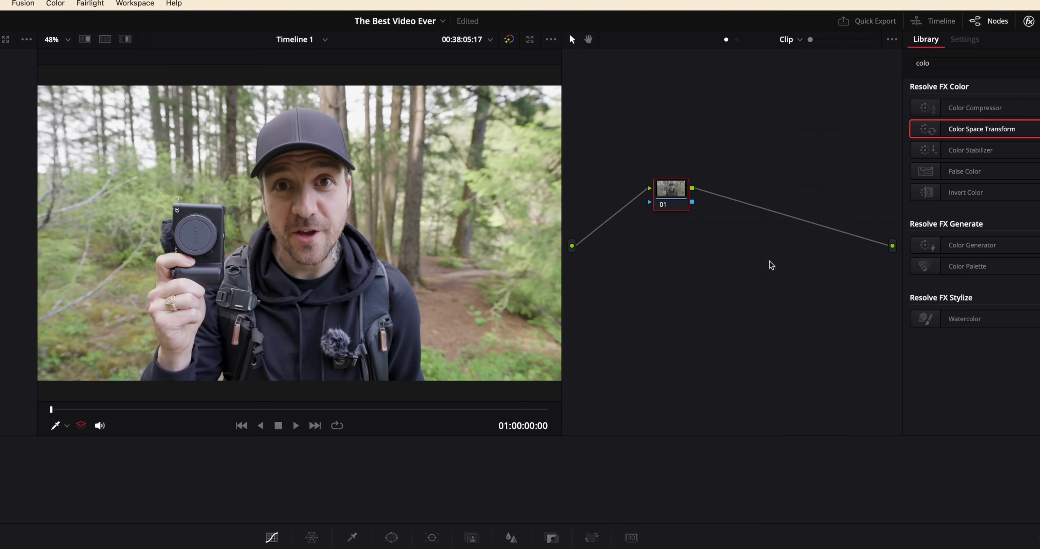
left_click_drag(672, 193, 725, 198)
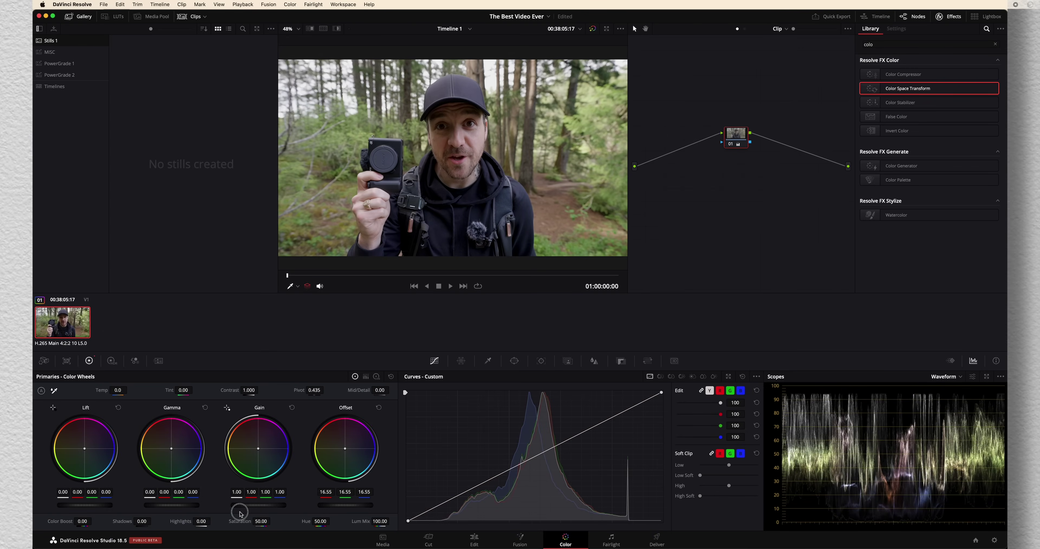
Step: Try an Offset of 17.25, contrast of 1.128 and saturation of 61.40 on node 01, and reset its grade
left_click_drag(240, 512, 254, 511)
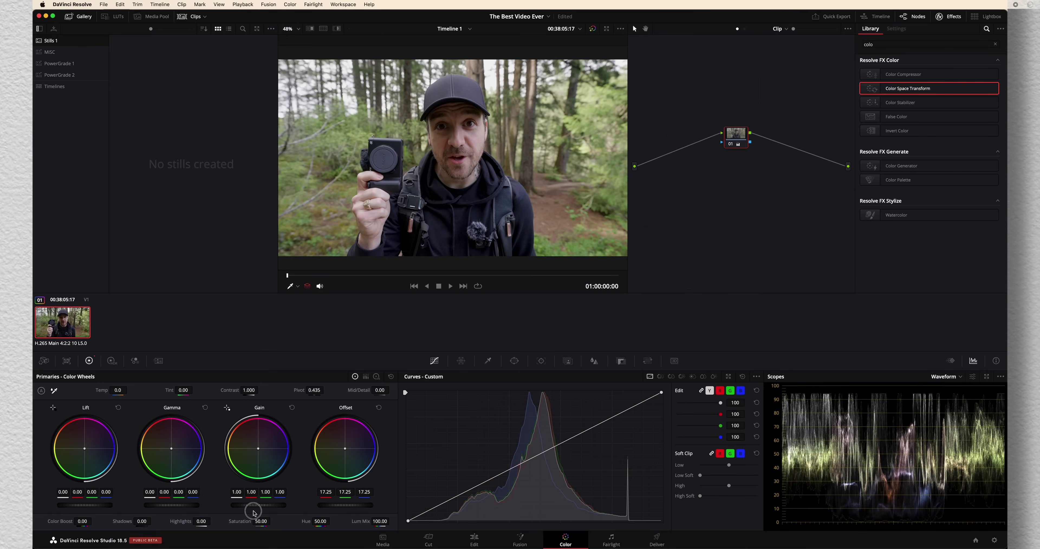
left_click_drag(260, 522, 260, 523)
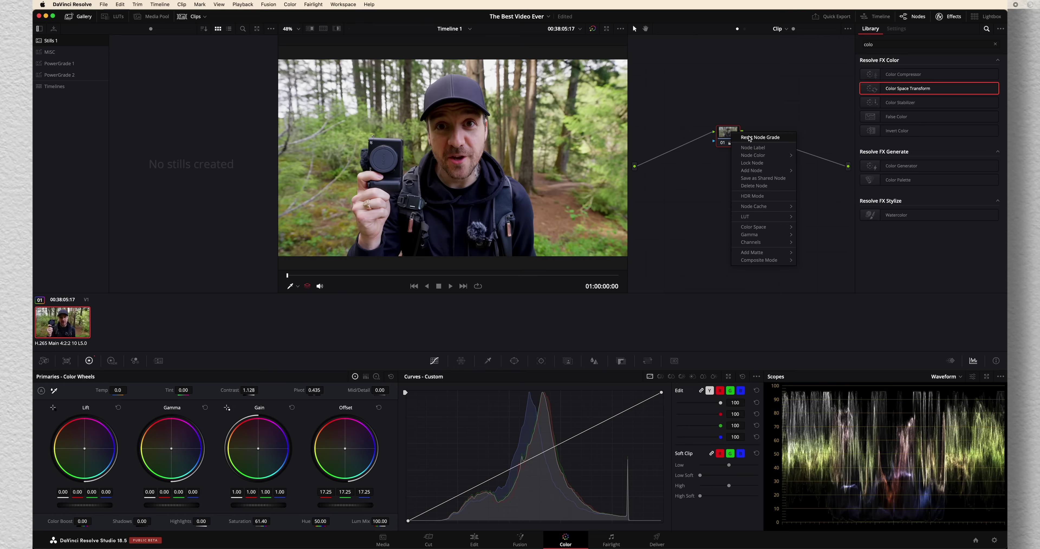
left_click_drag(739, 137, 713, 135)
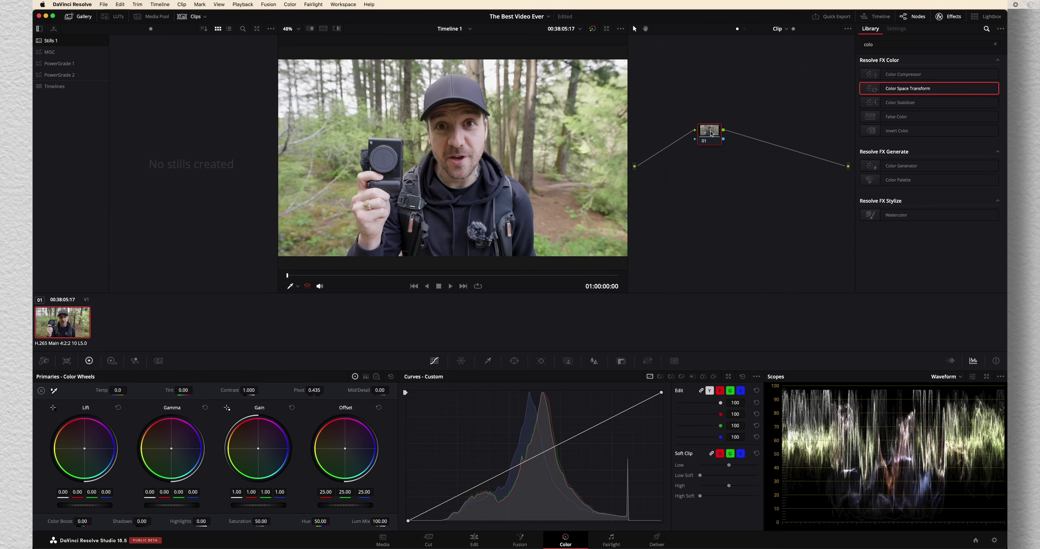
Step: Lower node 01's Offset to about 18.60 and add a serial node after it
left_click_drag(347, 508, 269, 507)
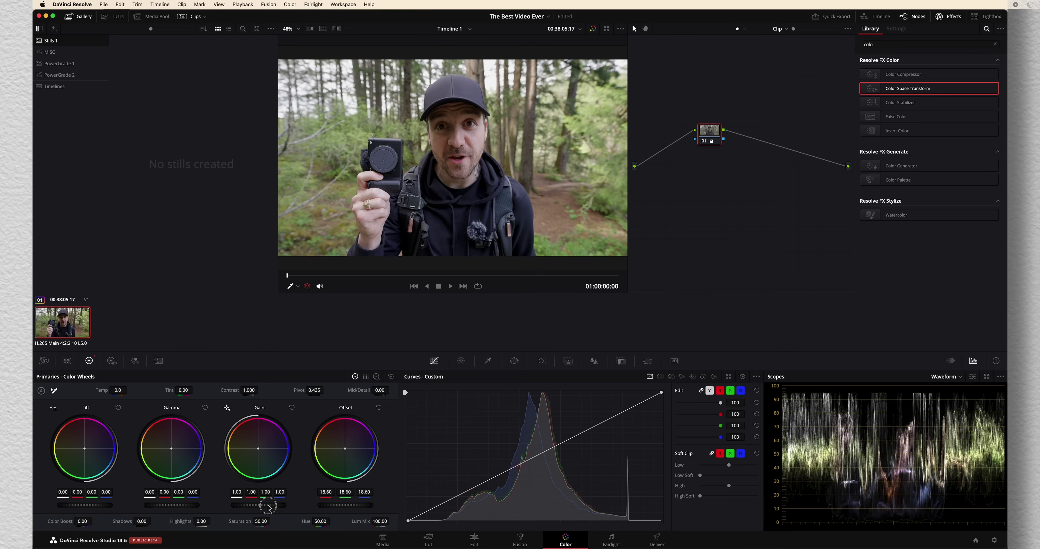
right_click(720, 136)
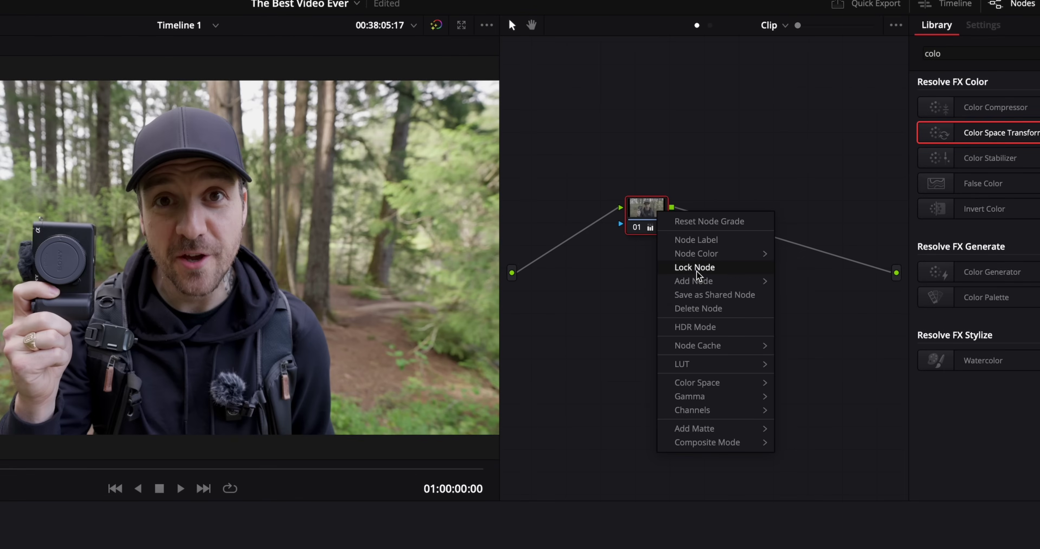
mouse_move(699, 281)
left_click(824, 282)
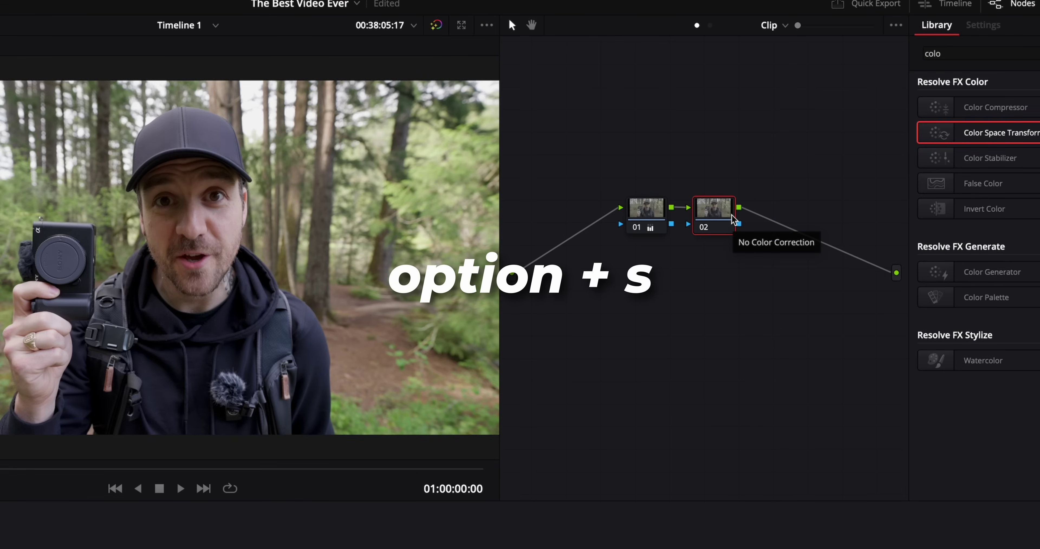
Step: Space nodes 01 and 02 farther apart in the node graph and select node 02
left_click_drag(646, 208, 600, 204)
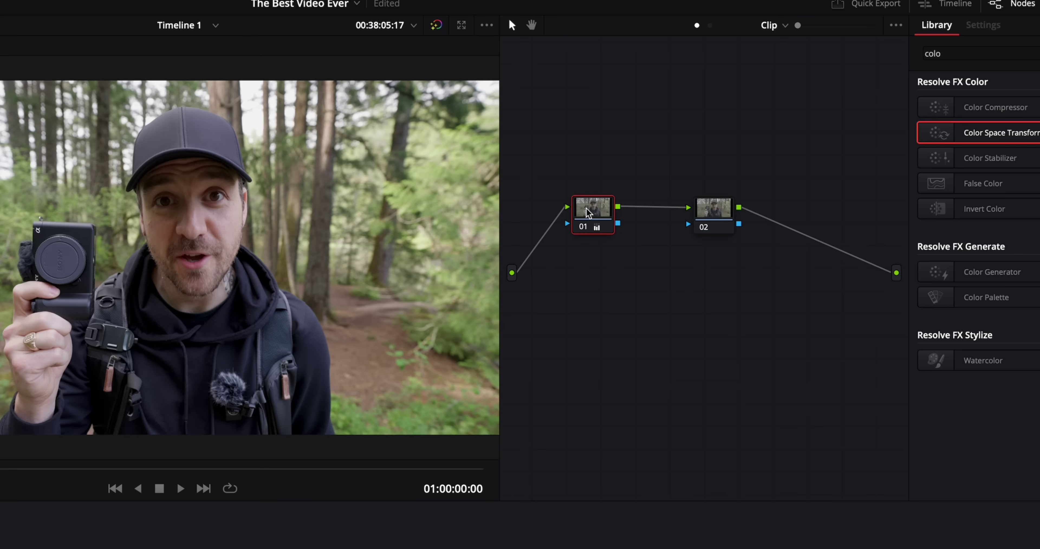
left_click(725, 210)
left_click_drag(725, 210, 732, 207)
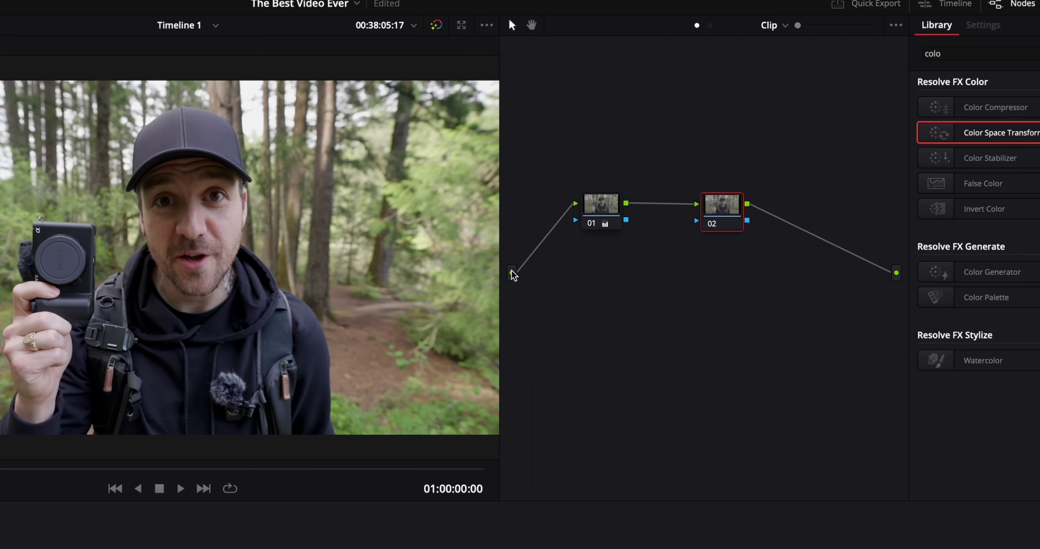
left_click(604, 207)
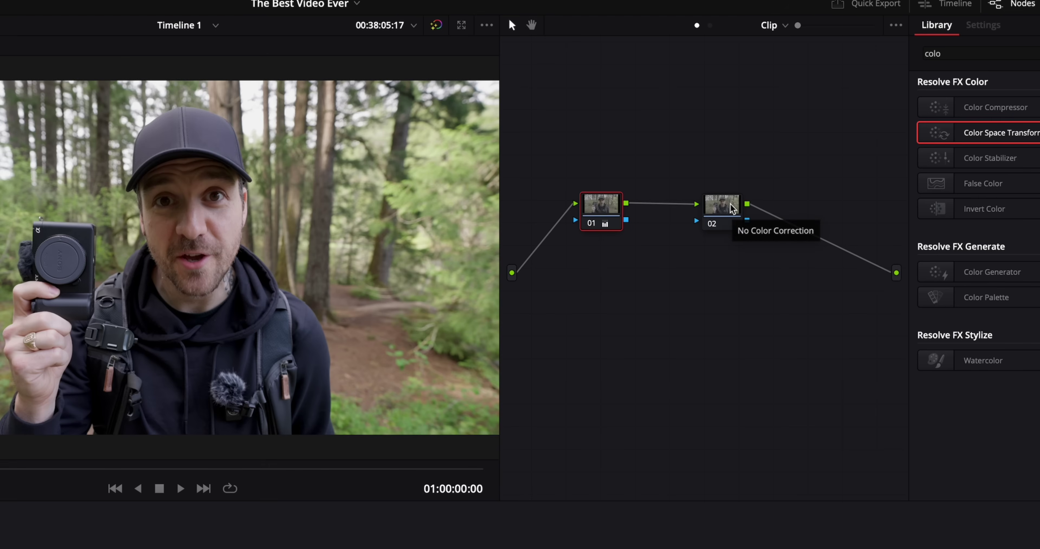
left_click(724, 210)
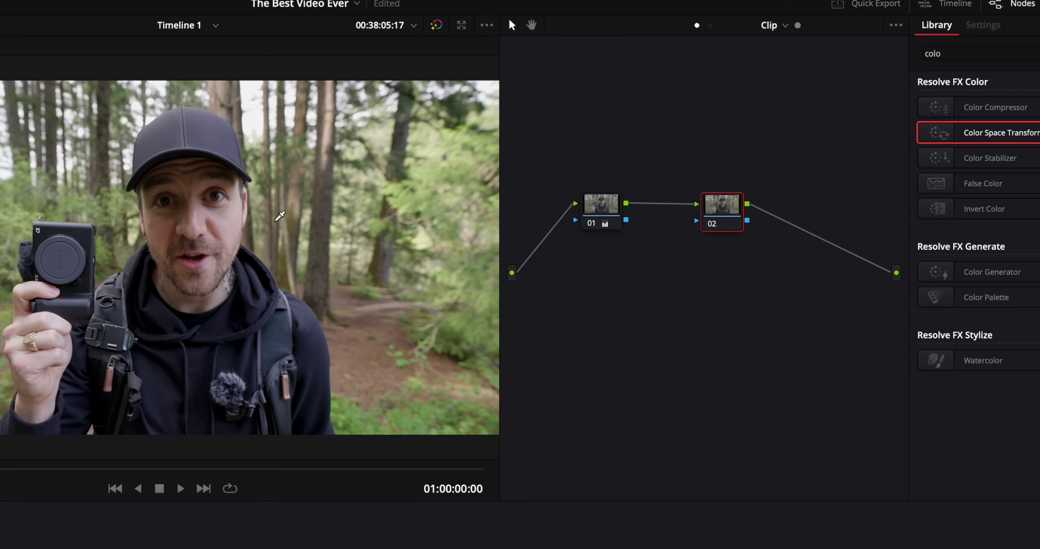
Step: Select node 01 and push its Offset colour balance strongly towards blue-purple
left_click(607, 217)
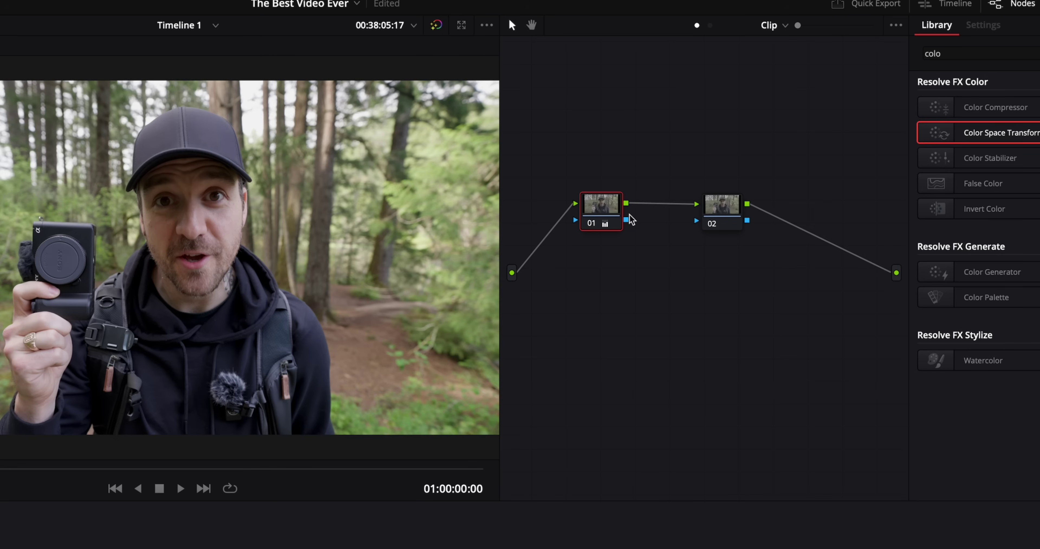
mouse_move(603, 211)
left_mouse_down()
mouse_move(618, 214)
mouse_move(614, 201)
left_mouse_up()
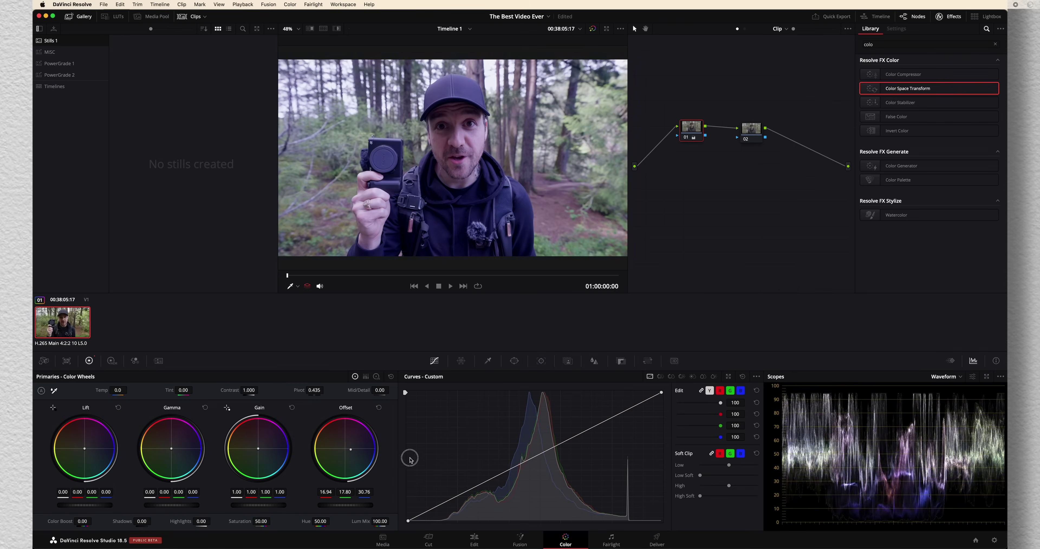
left_click_drag(345, 448, 691, 447)
Step: On node 02, swing the red point of the Hue Vs Hue curve down and up, and leave its Hue Rotate at 0.58
left_click(660, 376)
left_click(752, 128)
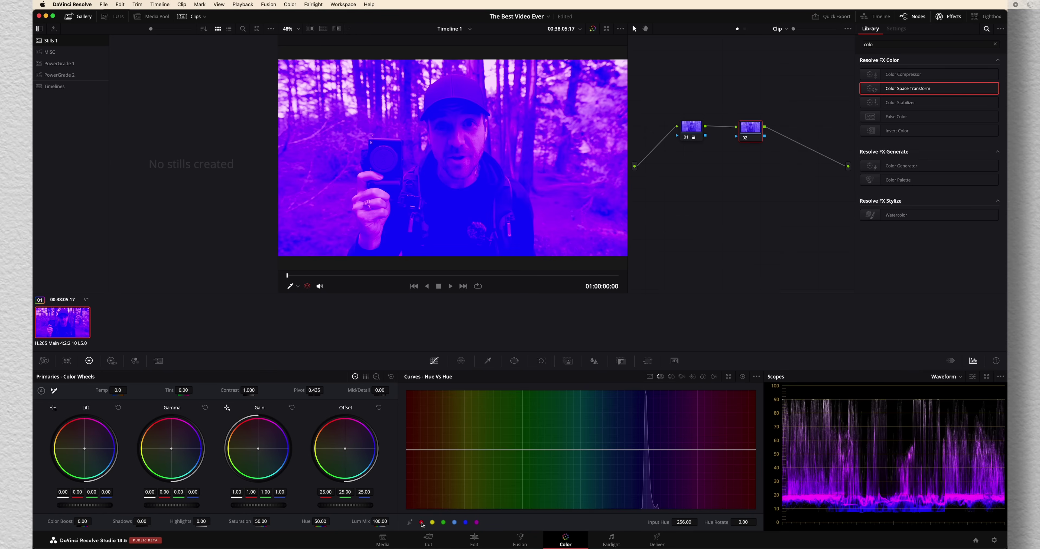
left_click_drag(407, 451, 400, 541)
left_click_drag(407, 503, 408, 424)
left_click_drag(408, 424, 407, 451)
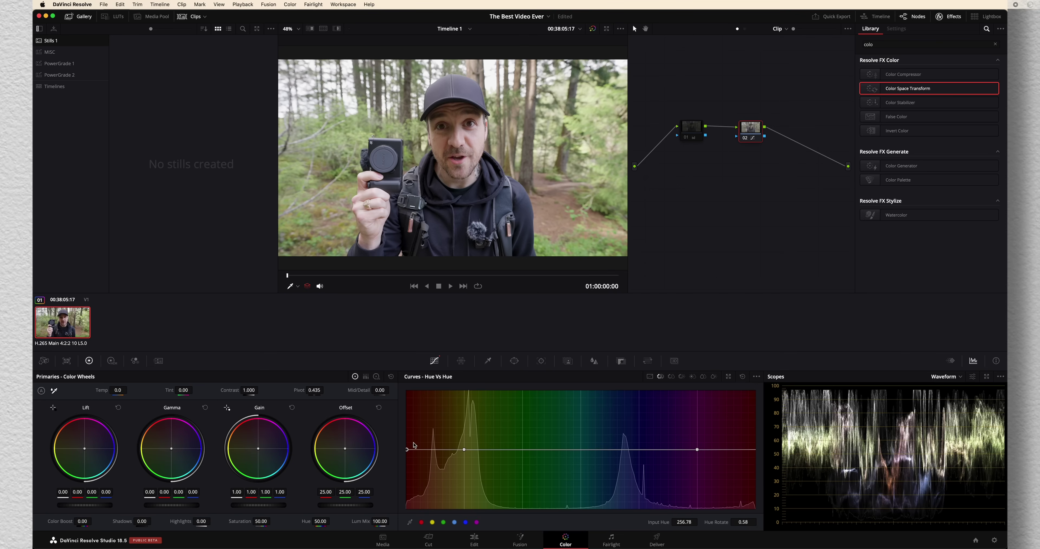
Step: Raise the red point of node 02's Hue Vs Hue curve, reset the curve, and select node 01
left_click_drag(407, 451, 413, 405)
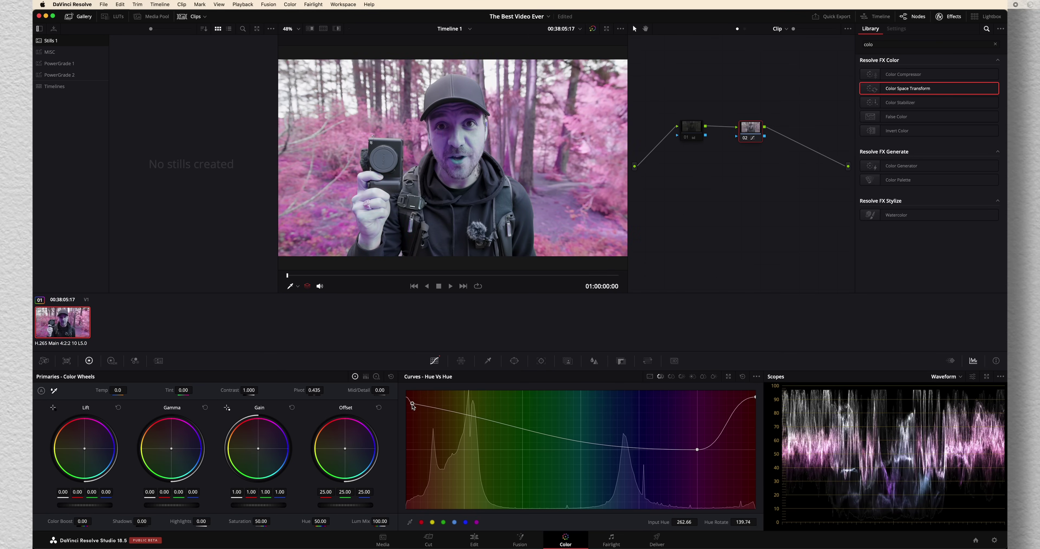
left_click(743, 376)
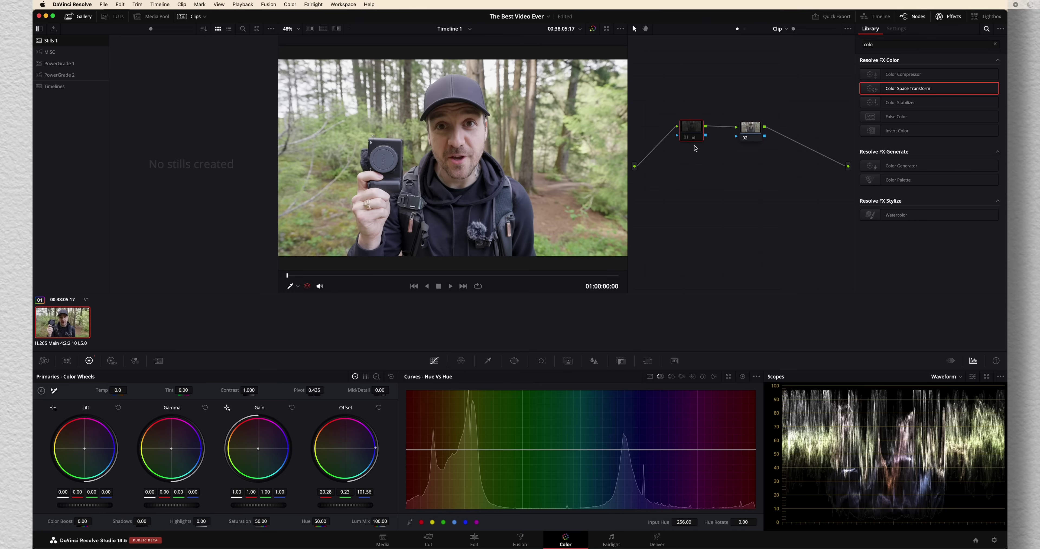
left_click(687, 140)
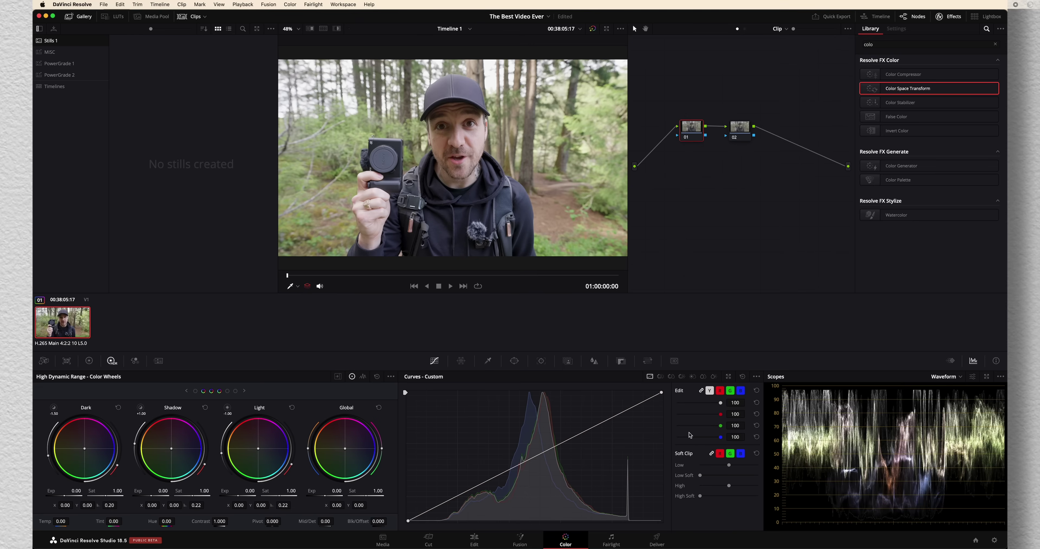
Step: Lower the white end of node 01's custom curve to roughly 60 on the waveform, and compare the curves of nodes 01 and 02
left_click_drag(661, 393, 662, 443)
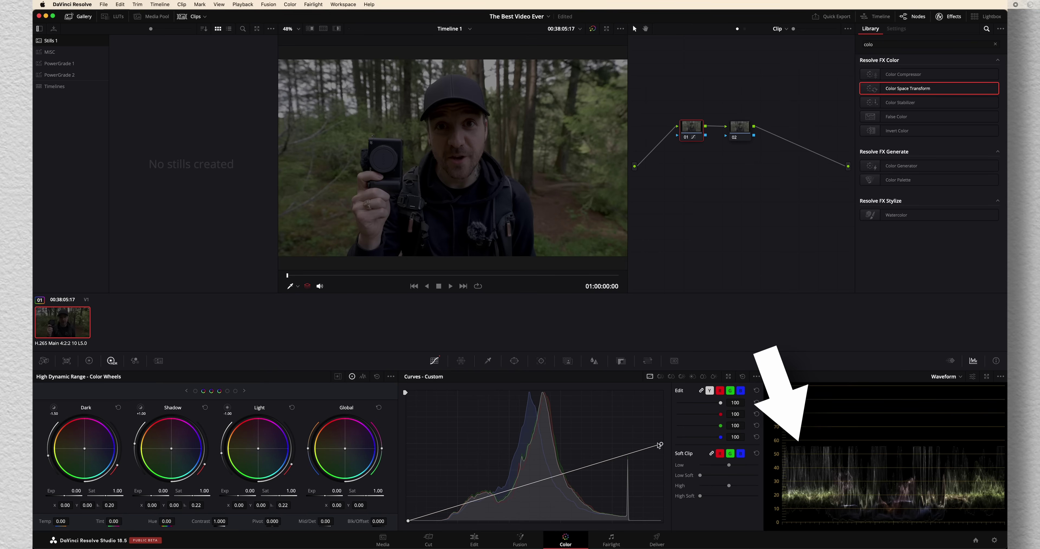
left_click_drag(662, 444, 661, 442)
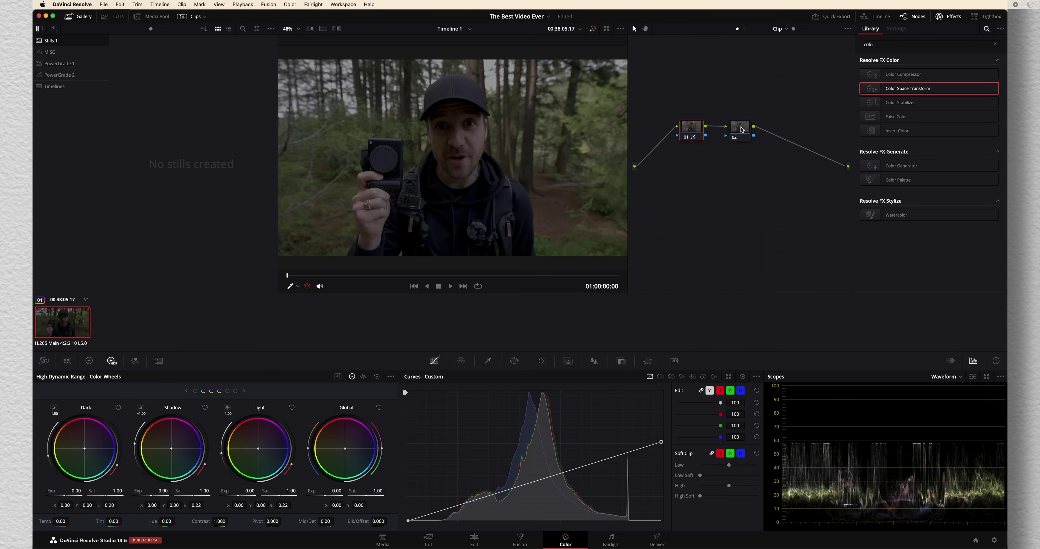
left_click(742, 129)
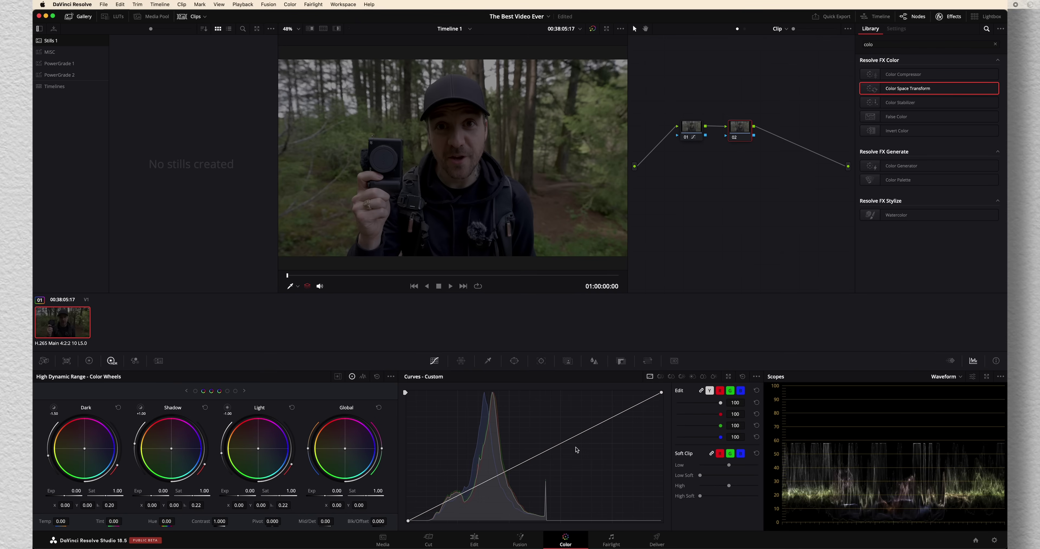
left_click(699, 131)
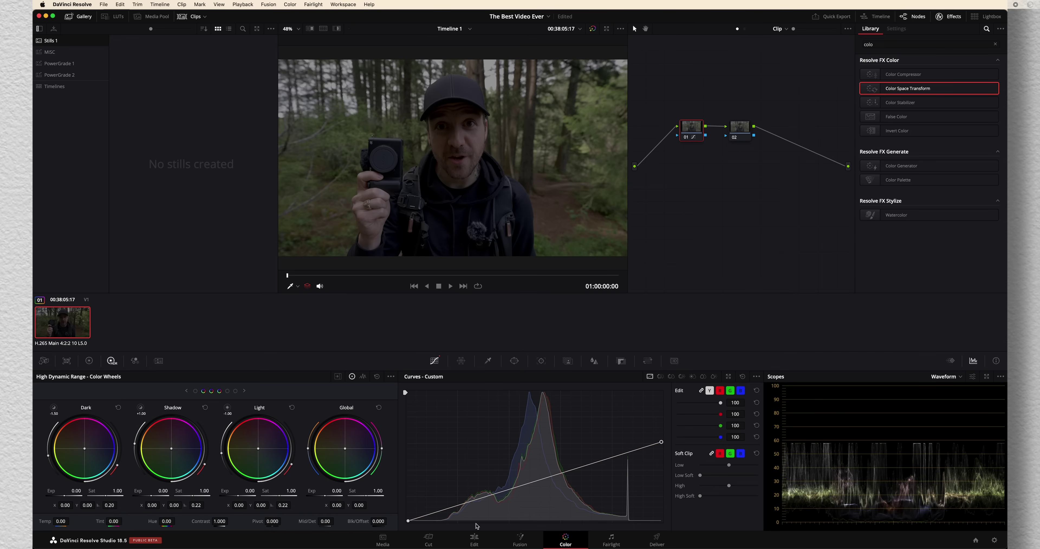
left_click(745, 129)
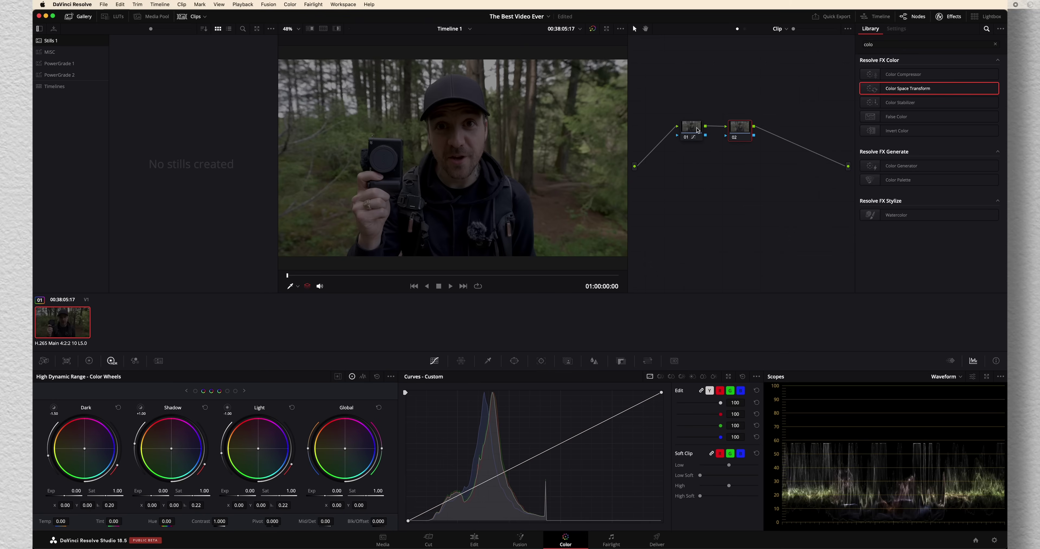
right_click(696, 129)
left_click(712, 134)
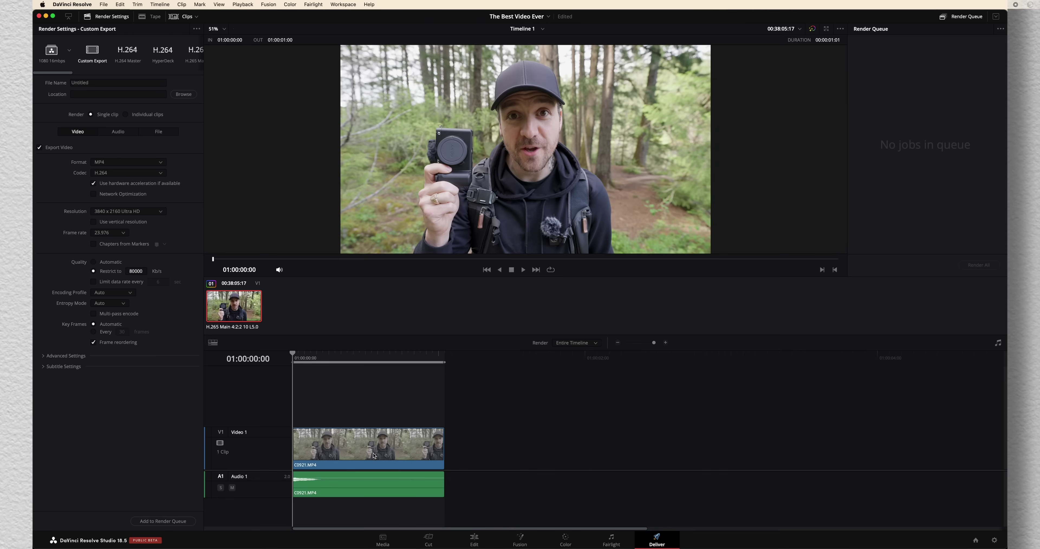
Step: Set the render range's out point near 01:00:00:18 on the Deliver page timeline, and extend it back to the clip's end
left_click(358, 449)
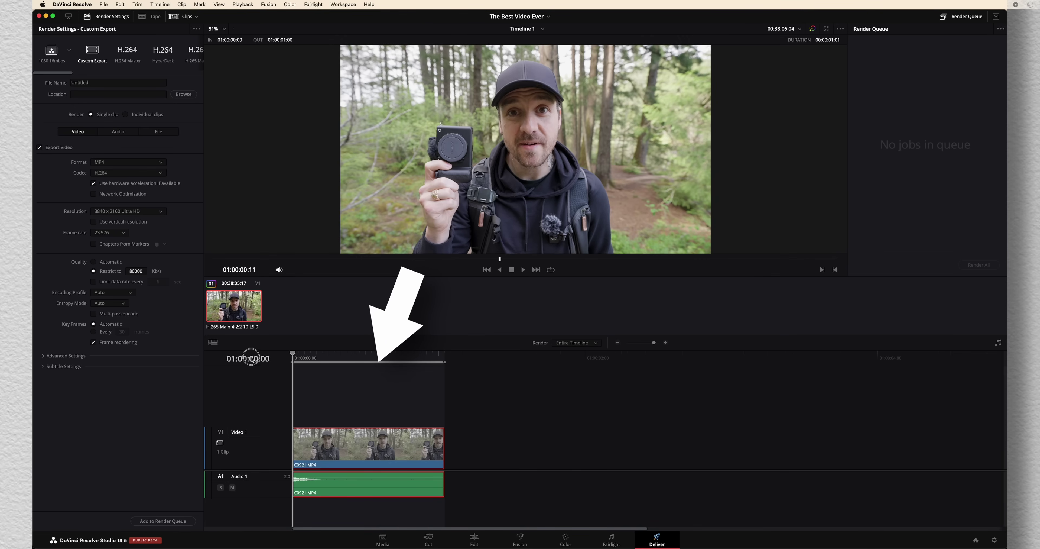
left_click(401, 357)
key("o")
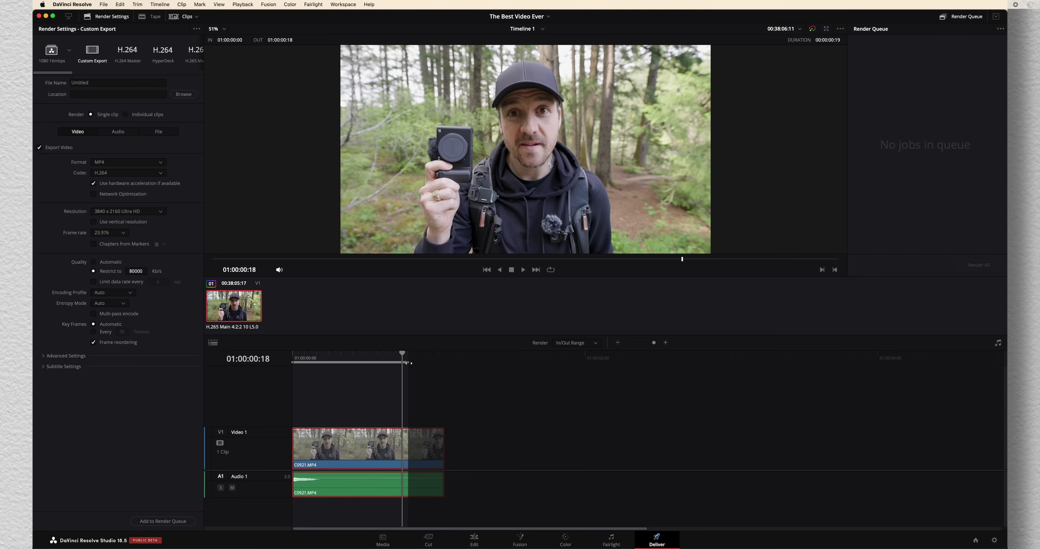
left_click_drag(407, 363, 444, 363)
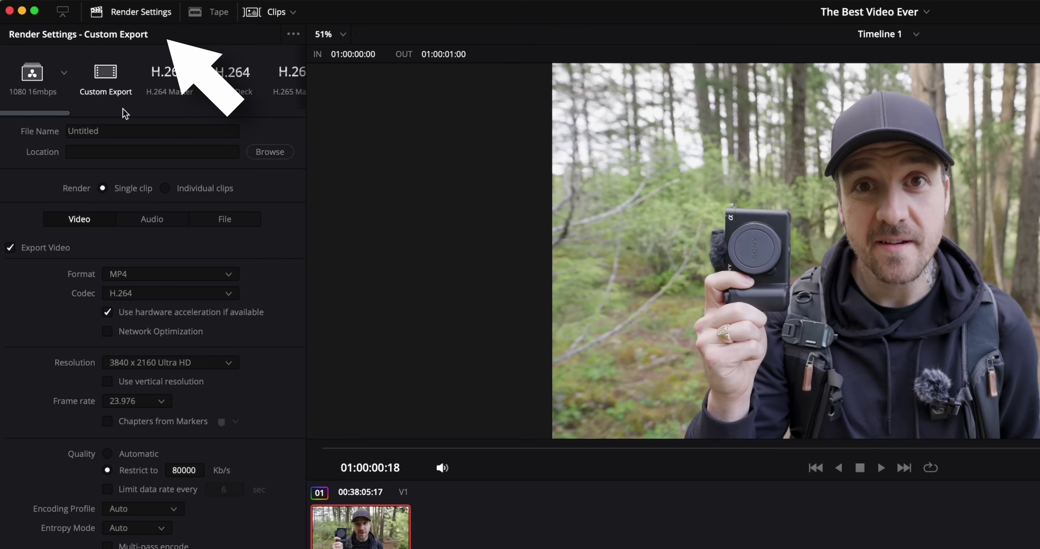
Step: Look through the render presets, and in the advanced settings set the Color Space Tag to Rec.709 and the Gamma Tag to Rec.709-A
scroll(62, 109, "right", 2)
left_click_drag(75, 113, 281, 116)
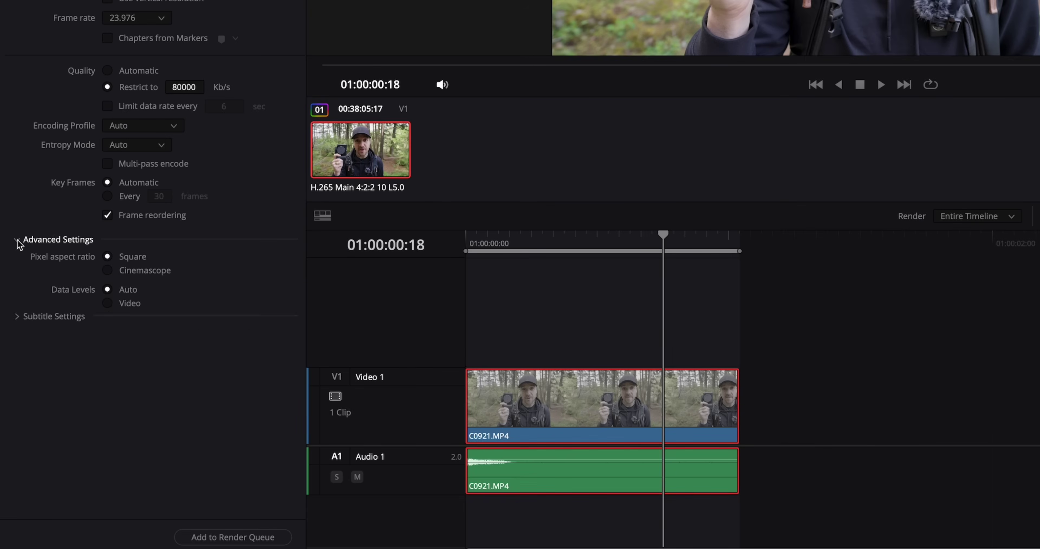
left_click(17, 240)
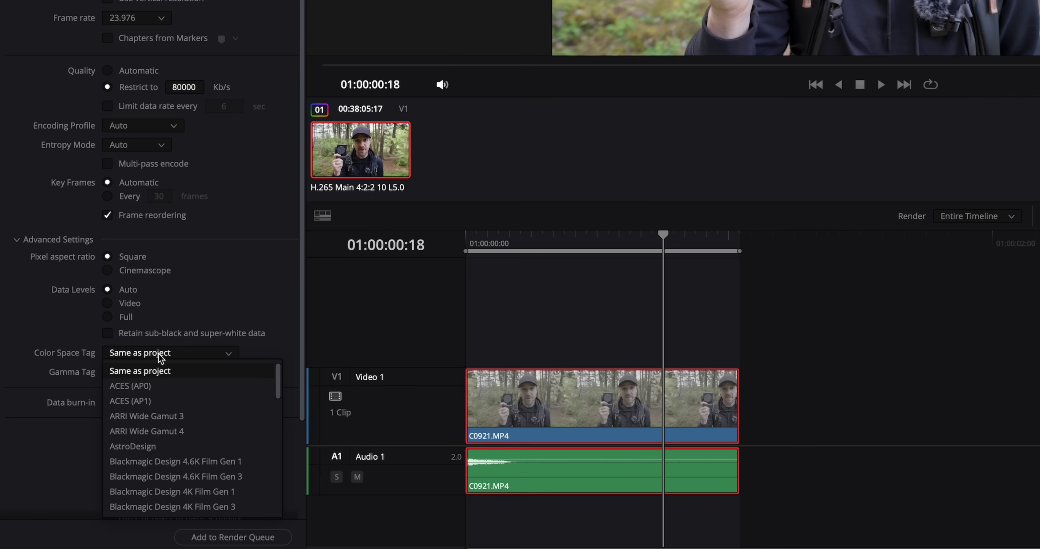
scroll(169, 386, "down", 5)
left_click(146, 507)
left_click(216, 373)
scroll(225, 485, "down", 6)
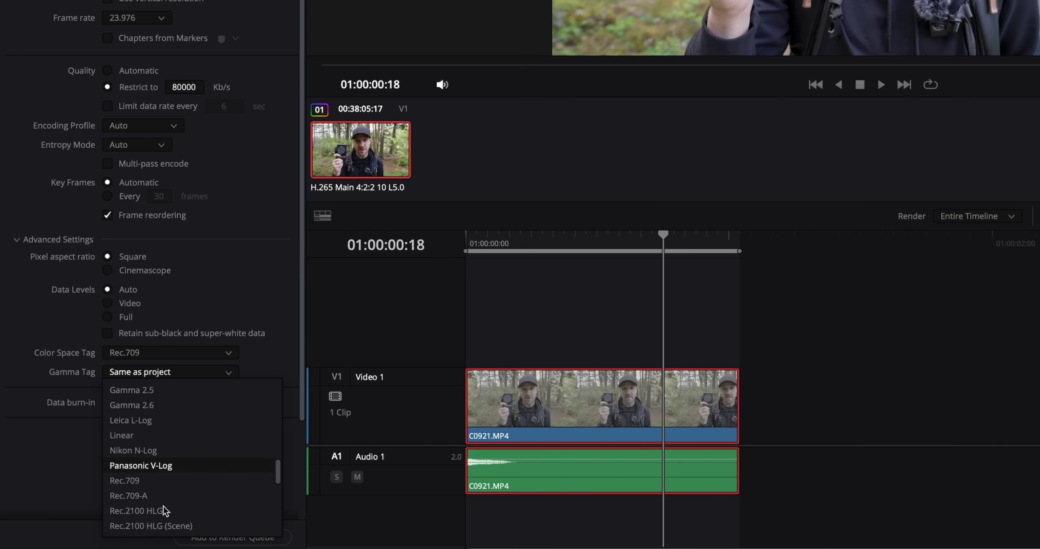
left_click(158, 500)
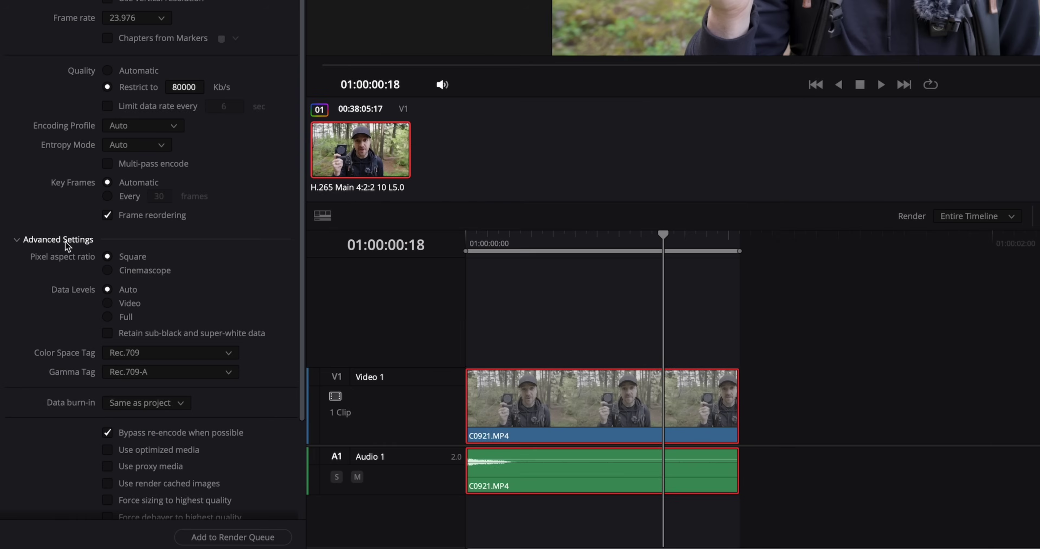
left_click(64, 239)
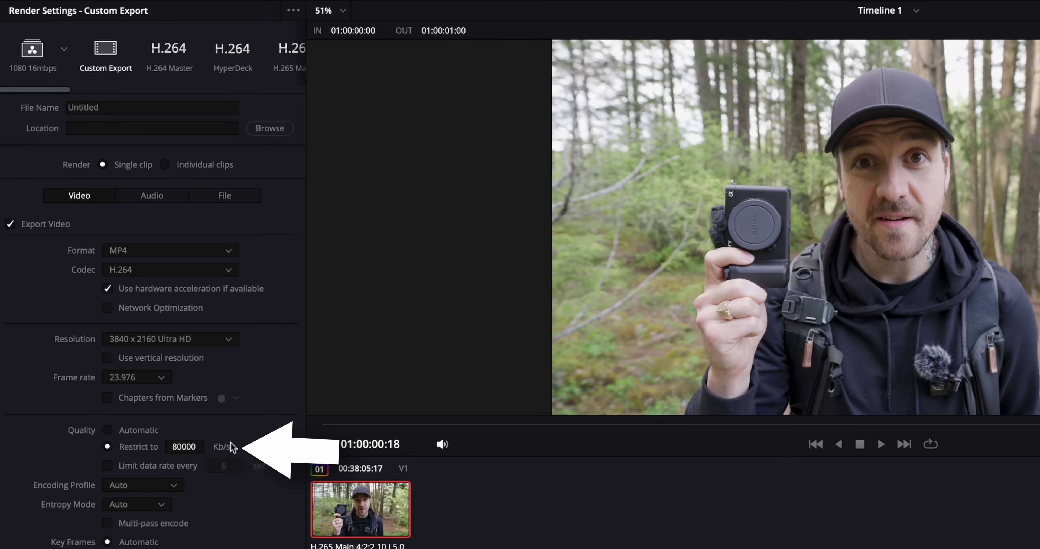
Step: Review the audio and file export settings and return to the video settings
left_click(157, 197)
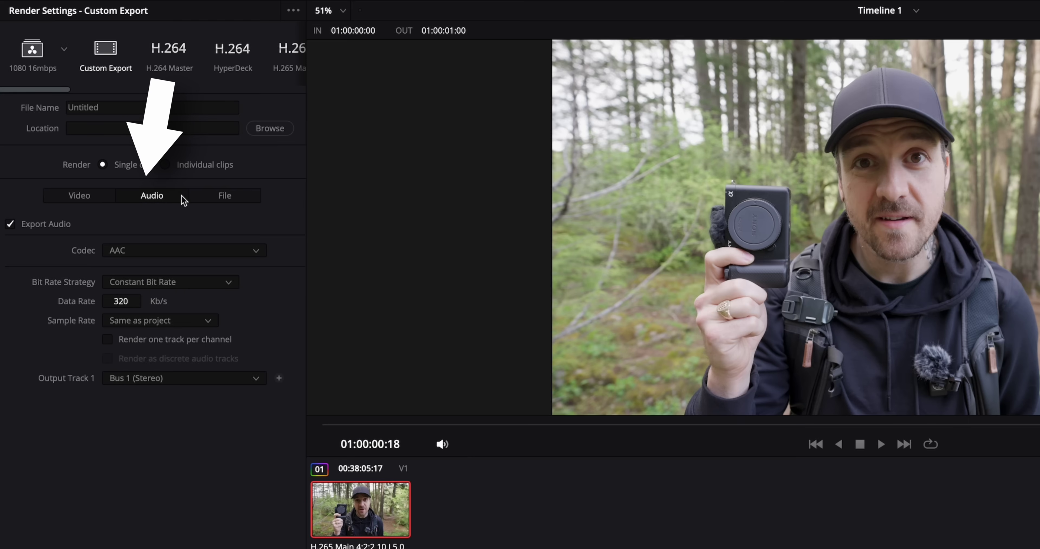
left_click(227, 197)
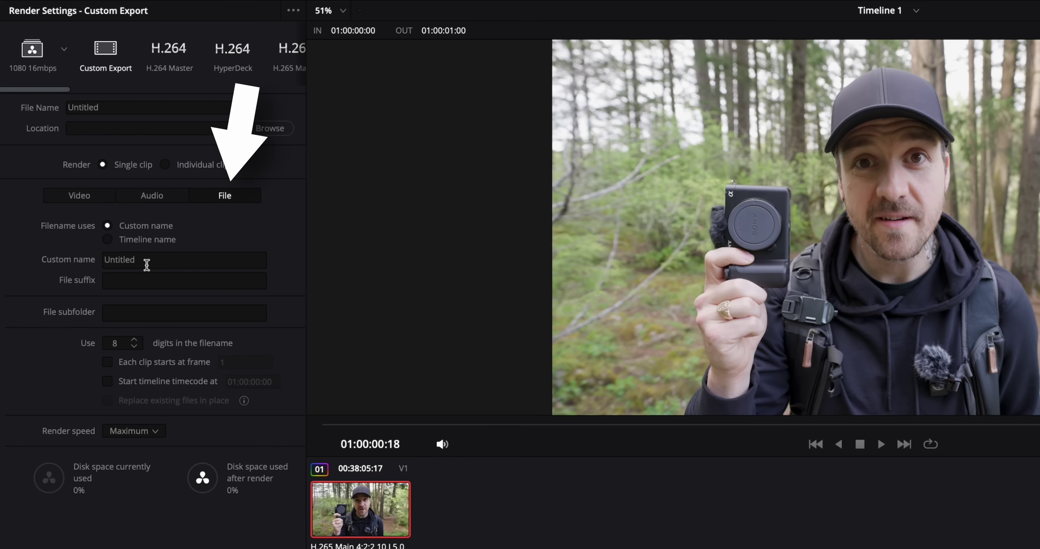
left_click(73, 198)
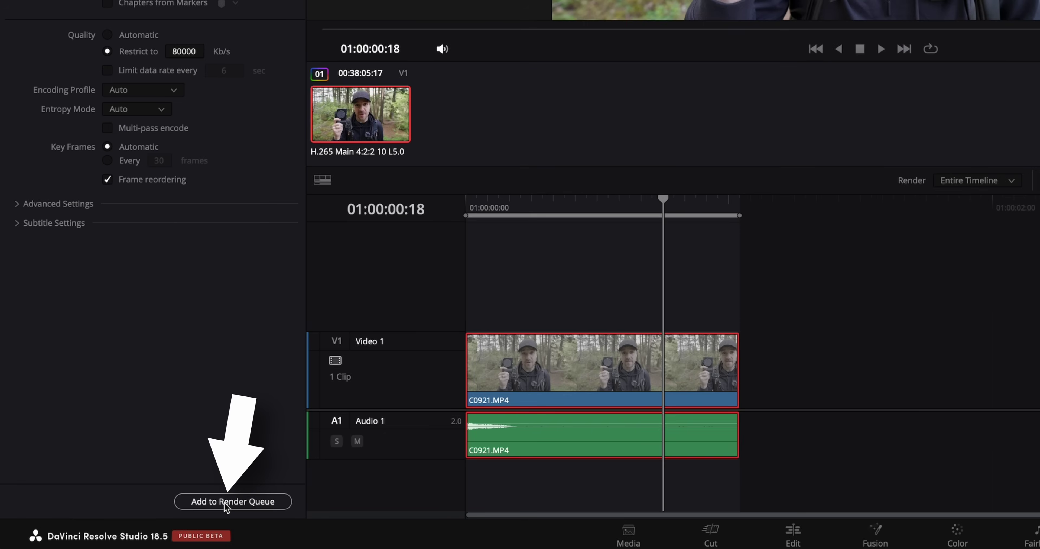
Step: Add the timeline to the render queue, and update the queued job after reviewing its bitrate limit
left_click(233, 501)
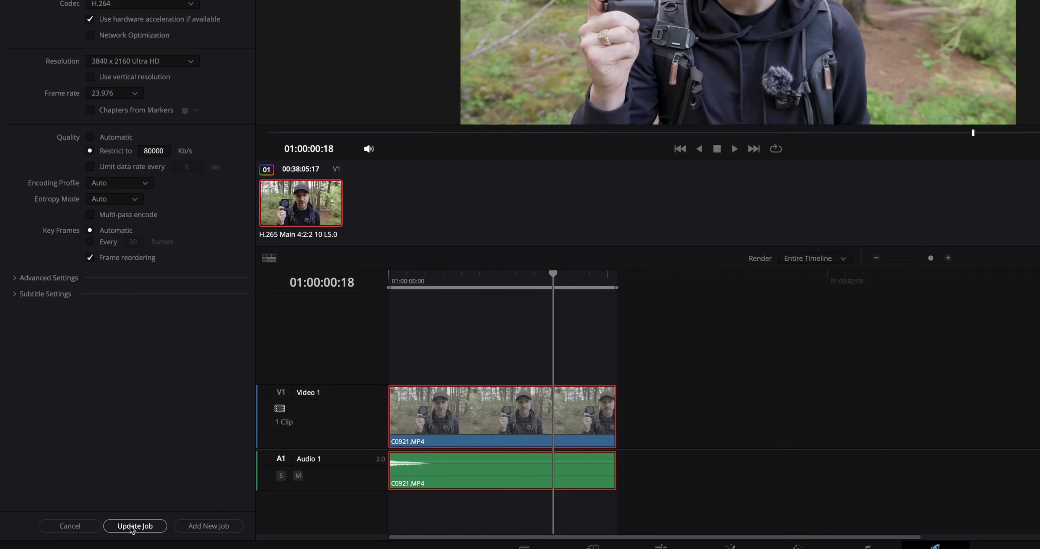
left_click_drag(157, 151, 155, 151)
left_click(133, 527)
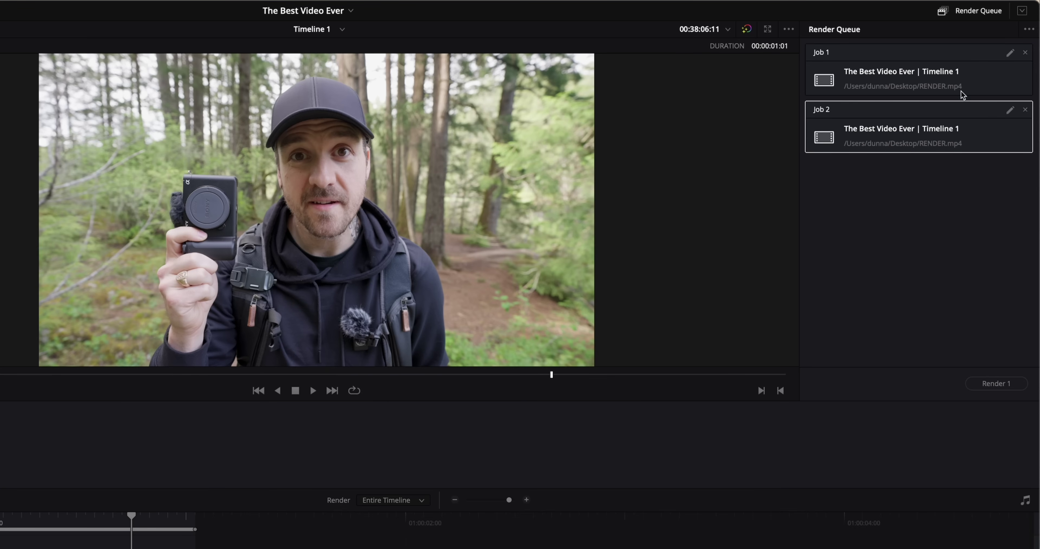
Step: Select both jobs in the render queue, narrow the selection to Job 1, and render it
left_click(995, 83, "shift")
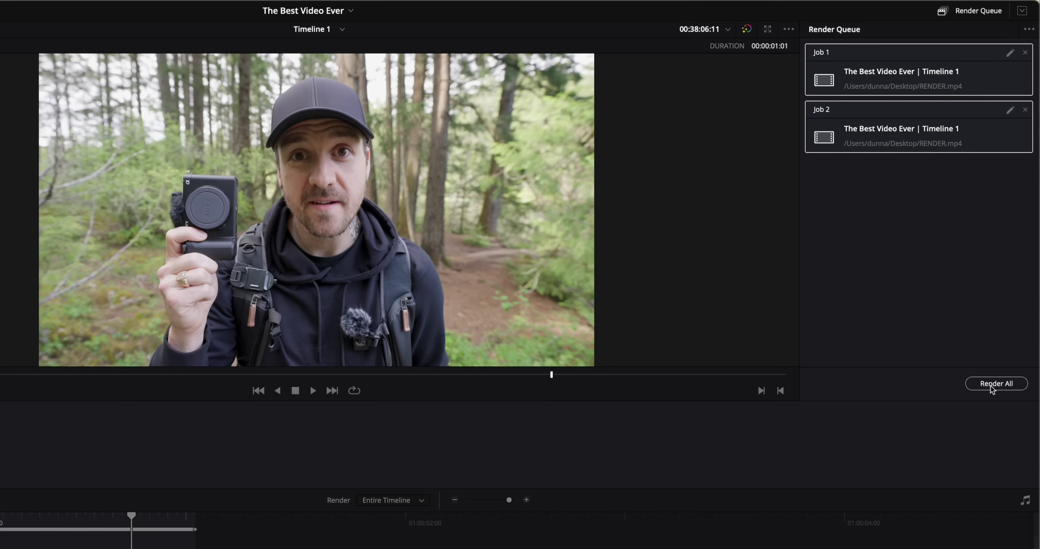
left_click(999, 384)
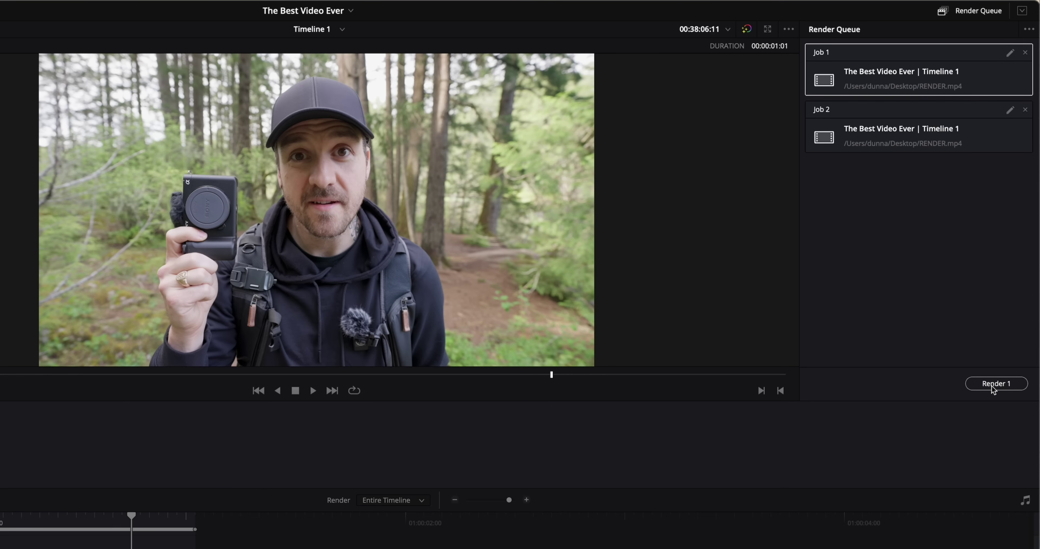
left_click(994, 384)
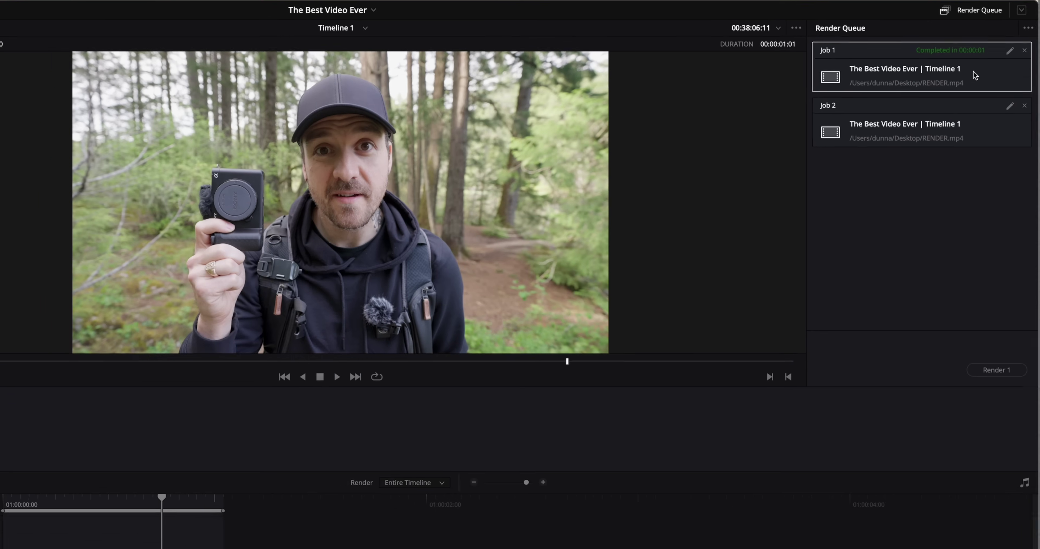
Step: Clear Job 1's render status and render it again, replacing the existing file
right_click(960, 63)
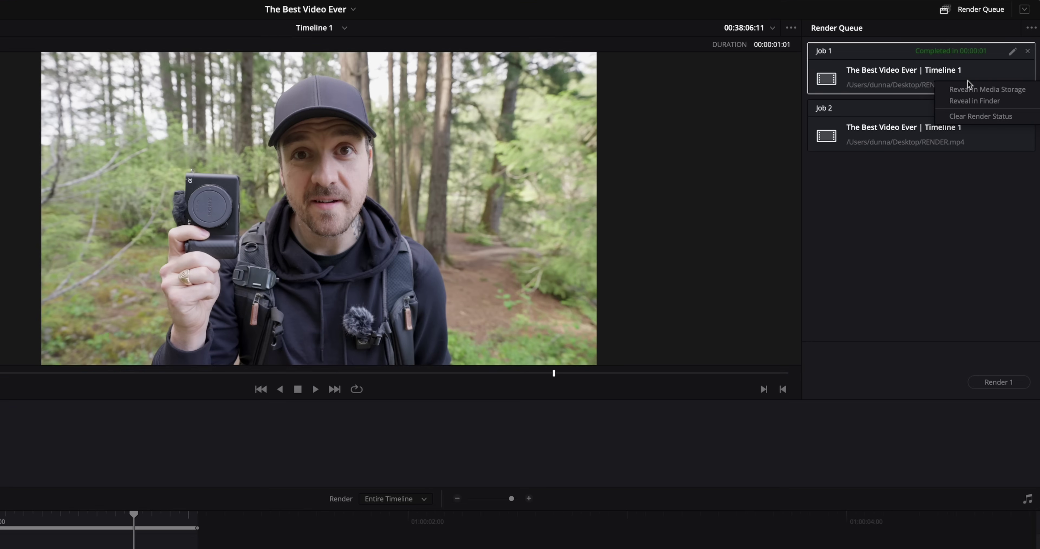
left_click(979, 117)
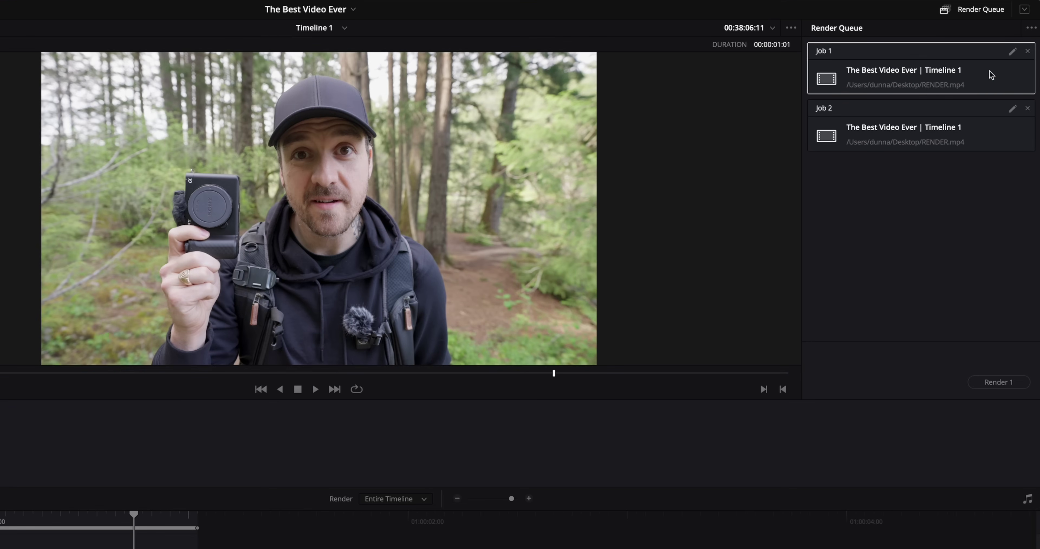
left_click(993, 383)
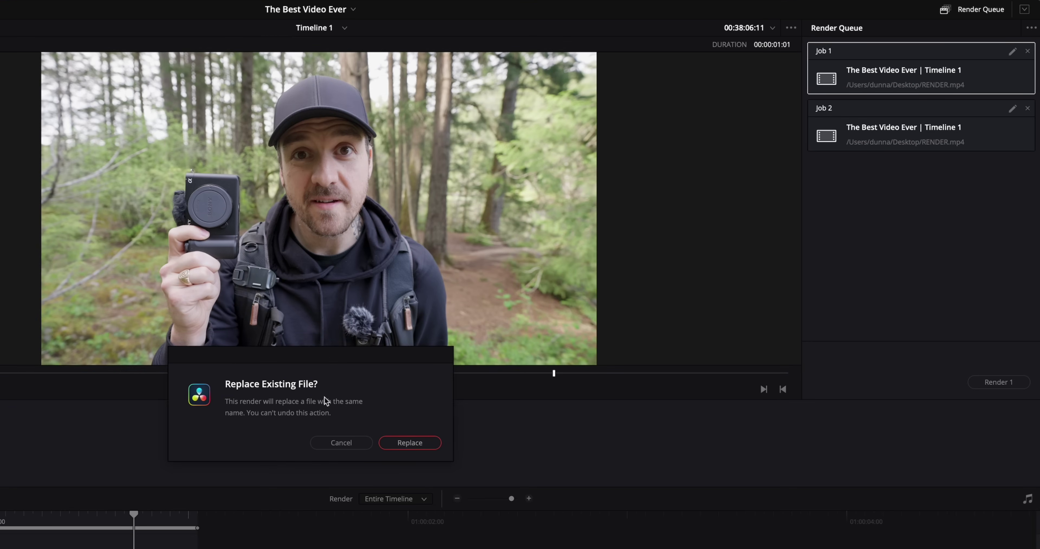
left_click(410, 443)
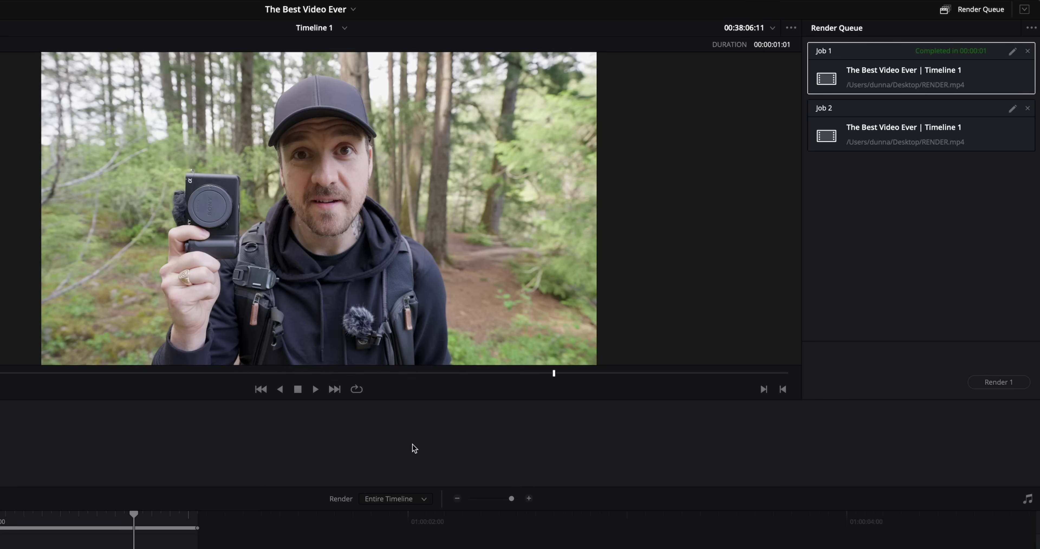